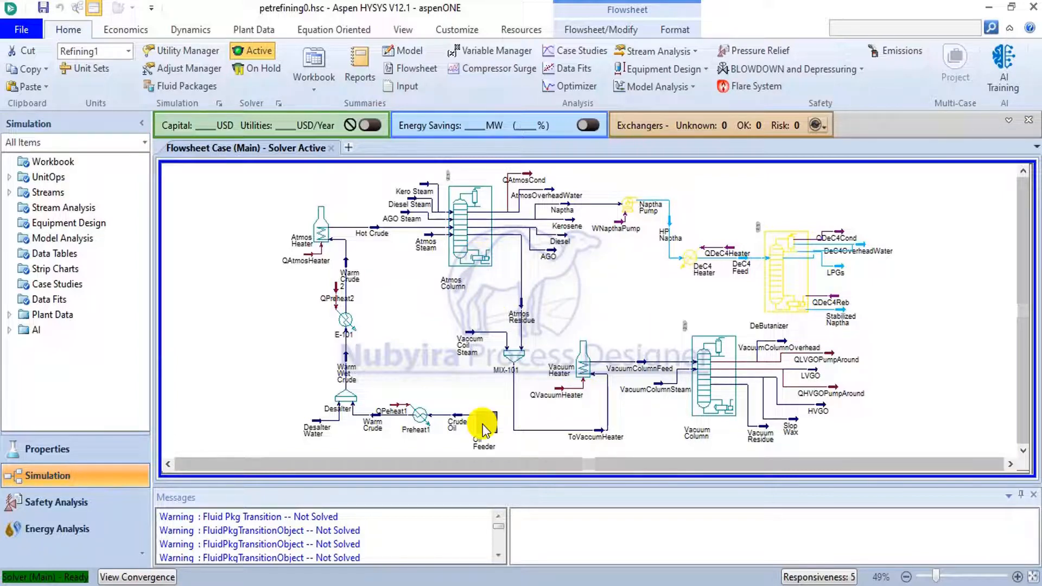
Step: Compare the naphtha pump, heater and debutanizer section of the flowsheet with Table 5, Definitions for Debutanizer Column, in the Crude_Tower_Simulation-HYSYS_v10 PDF in Acrobat Reader
{"action": "mouse_move", "coordinate": [399, 421]}
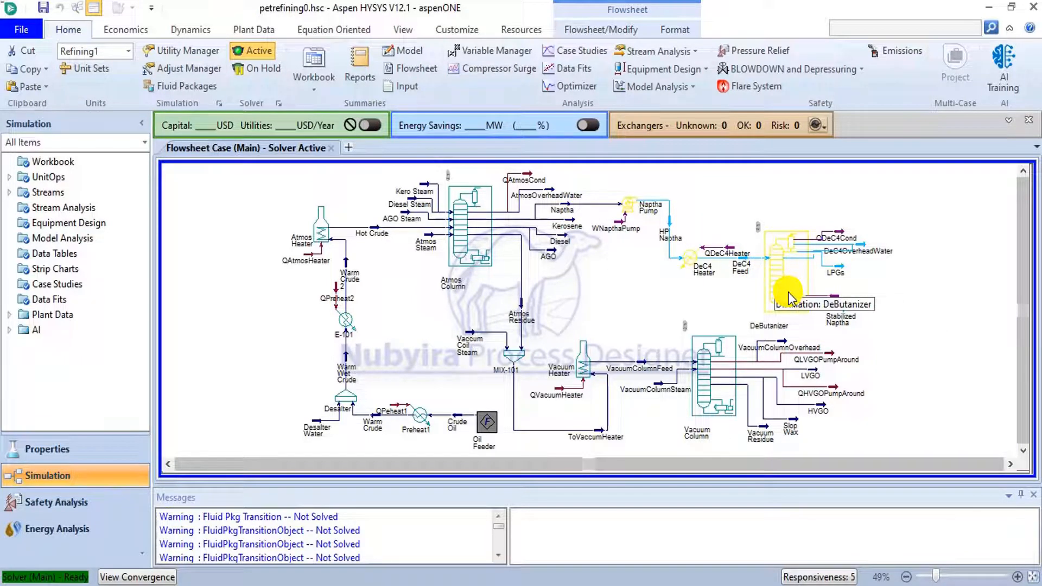
{"action": "mouse_move", "coordinate": [758, 384]}
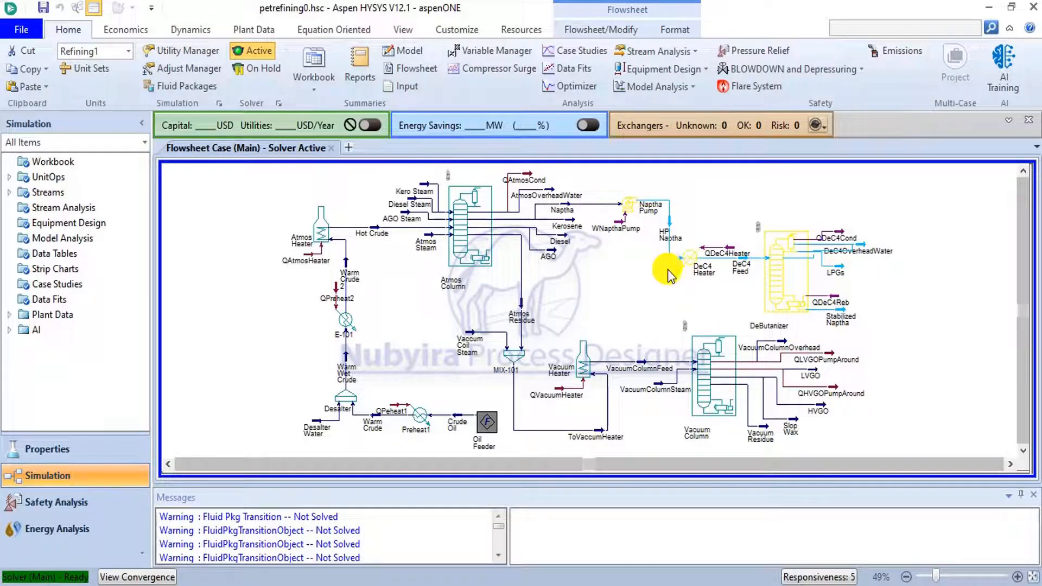
{"action": "left_click", "coordinate": [488, 585]}
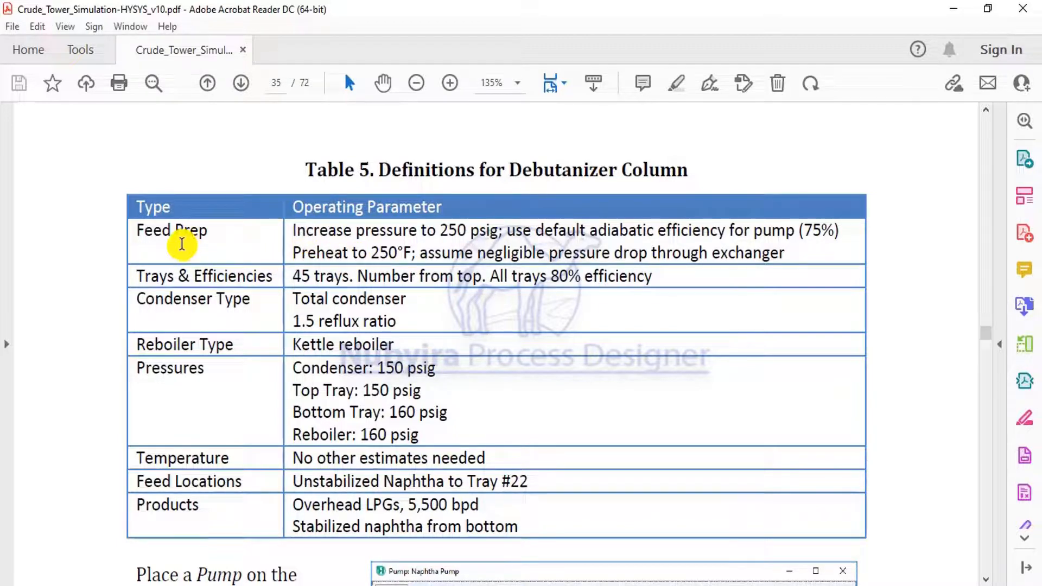
{"action": "key", "text": "alt+Tab"}
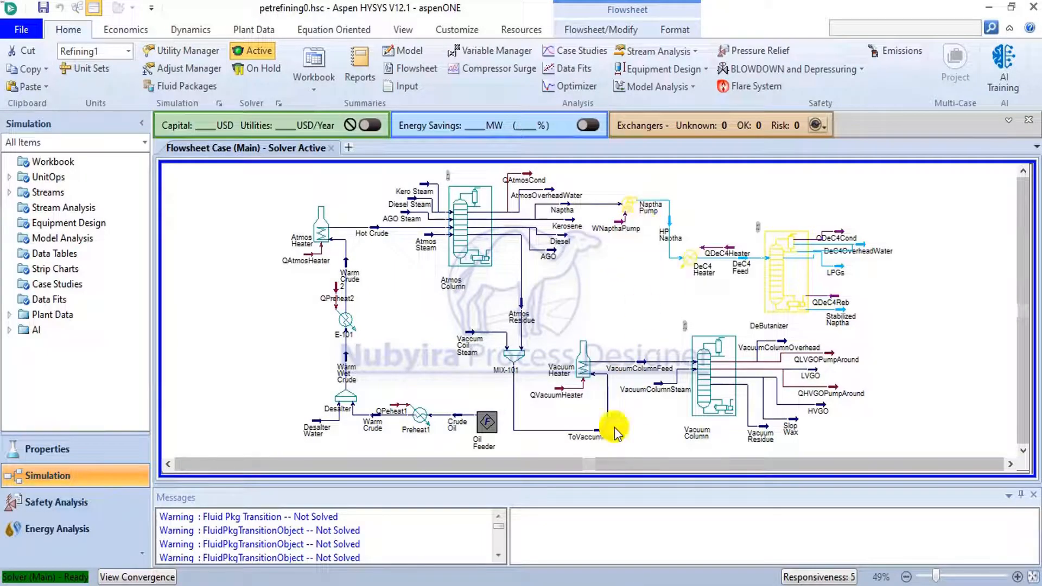
{"action": "key", "text": "alt+Tab"}
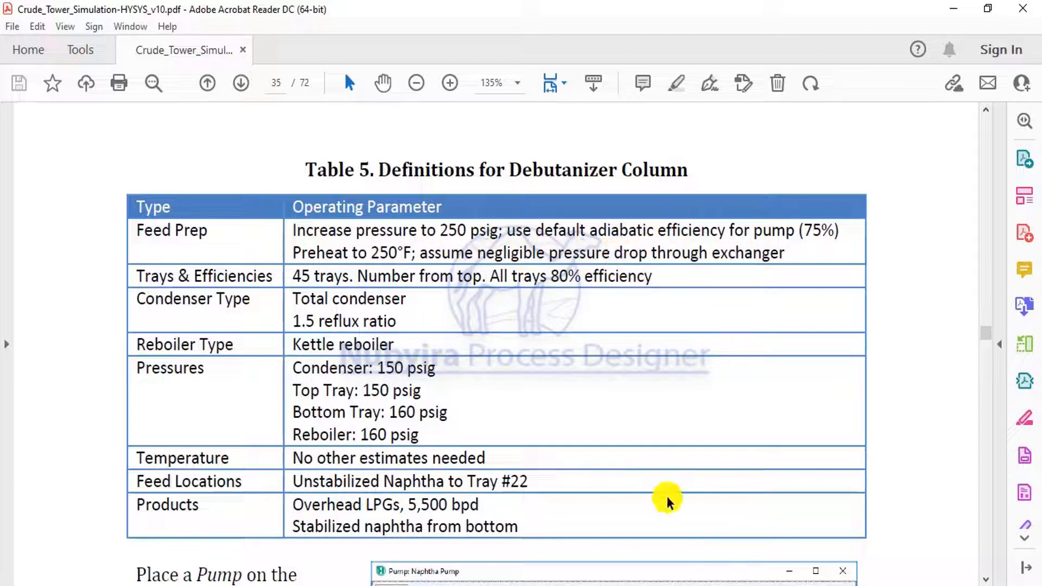
{"action": "key", "text": "alt+Tab"}
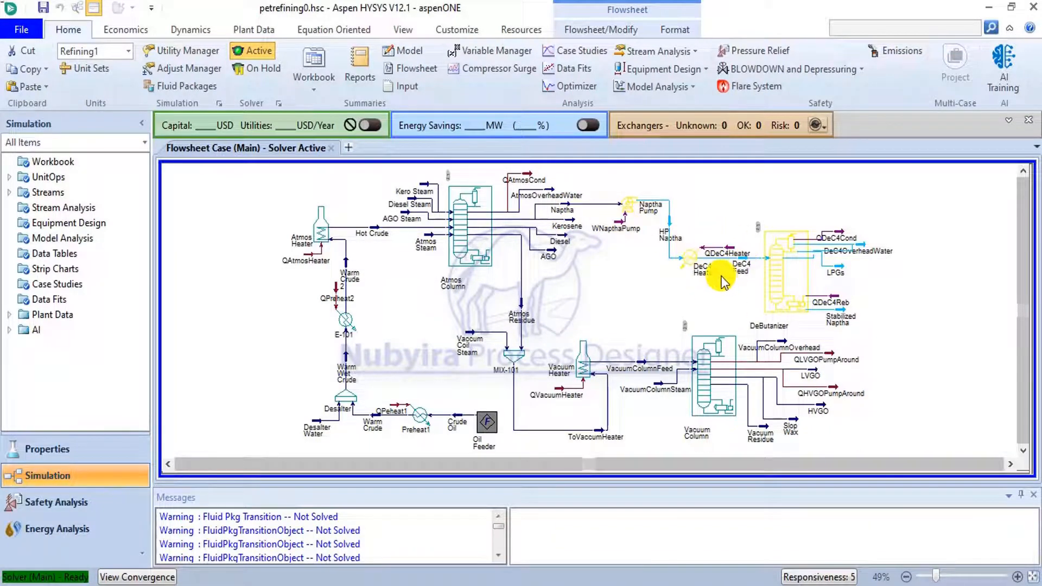
{"action": "mouse_move", "coordinate": [721, 282]}
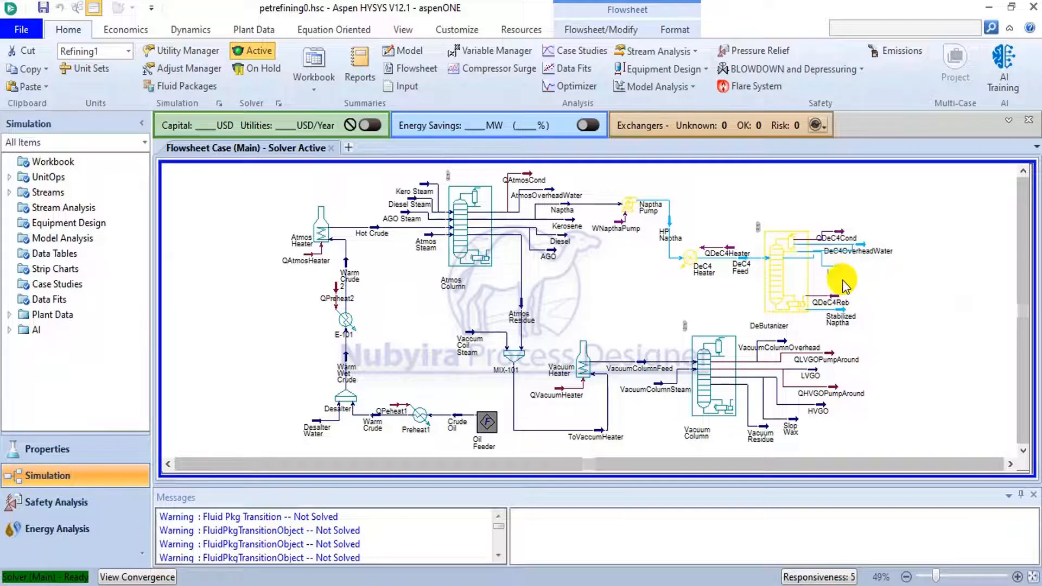
{"action": "mouse_move", "coordinate": [855, 280]}
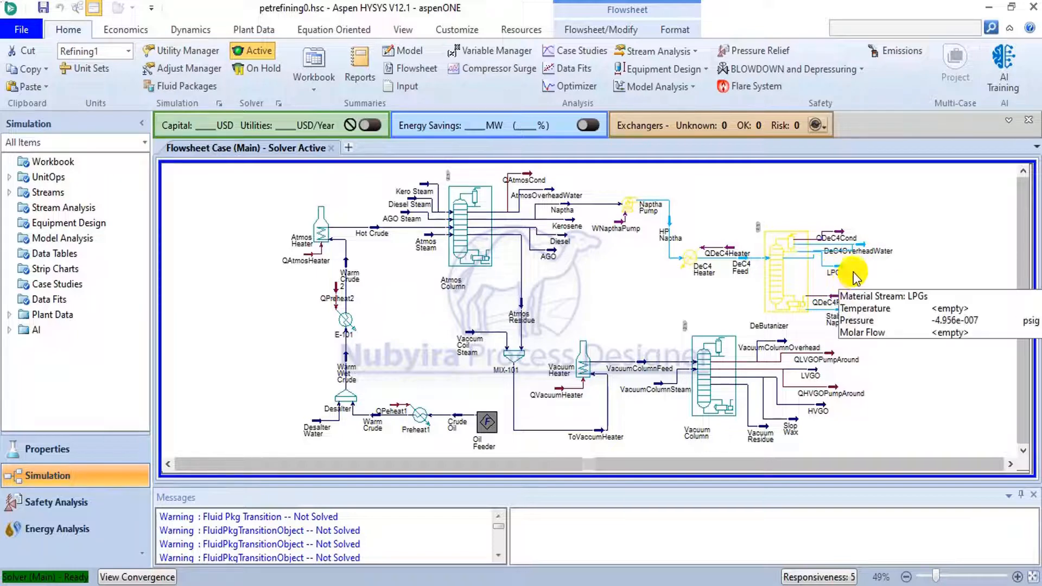
{"action": "mouse_move", "coordinate": [554, 212]}
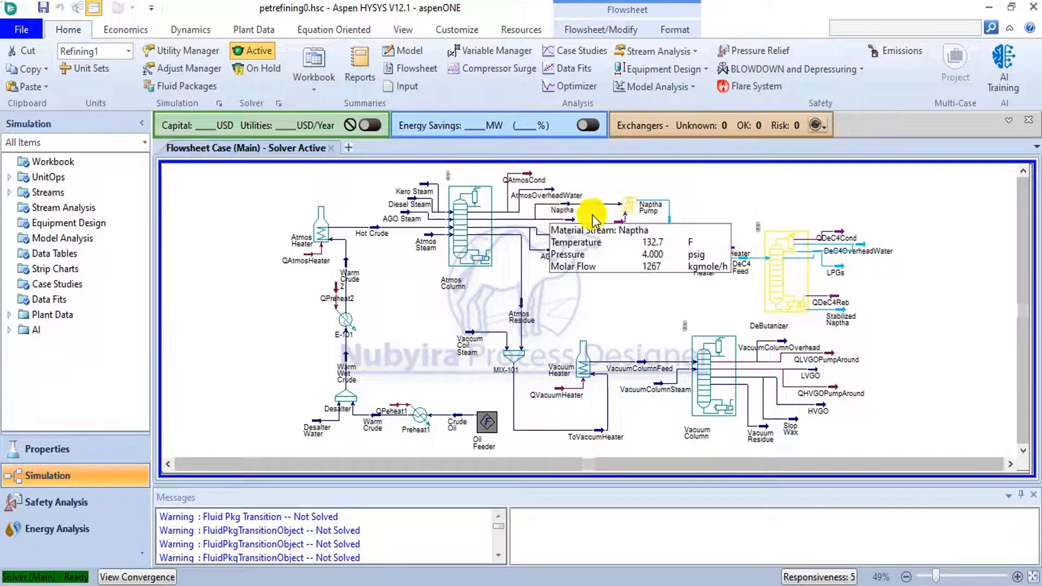
{"action": "mouse_move", "coordinate": [849, 327]}
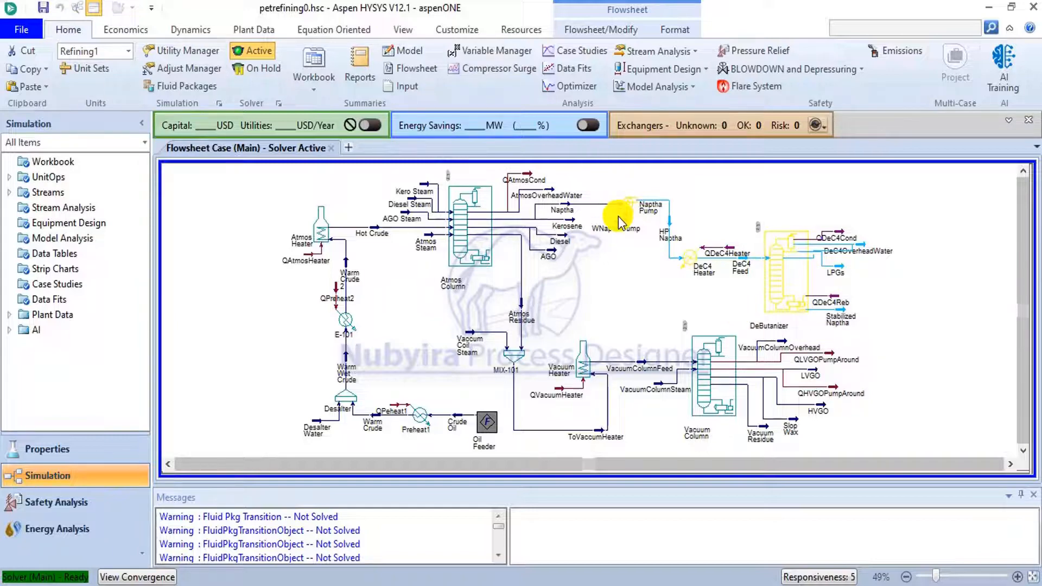
{"action": "mouse_move", "coordinate": [631, 210]}
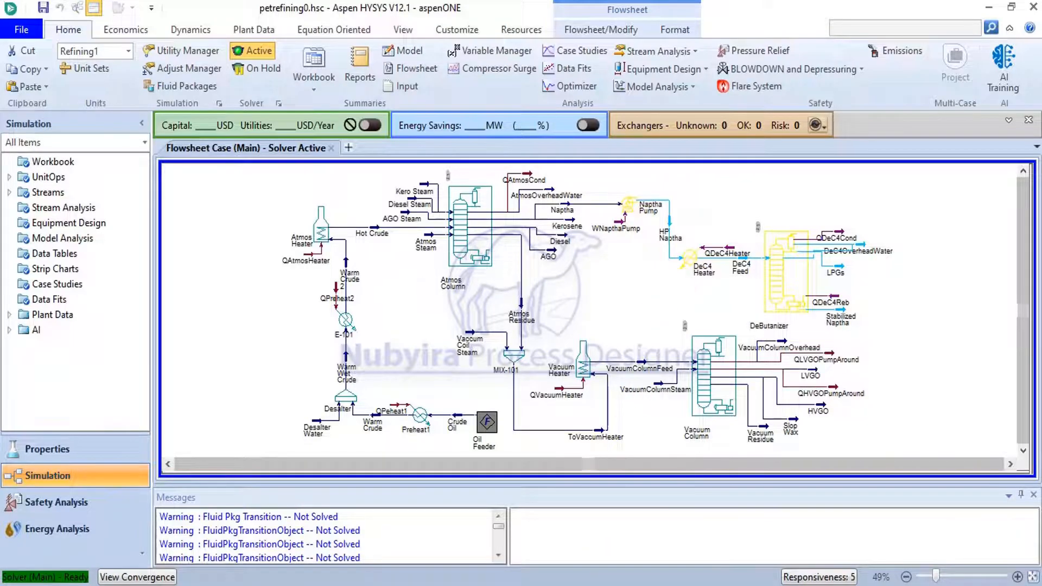
{"action": "key", "text": "alt+Tab"}
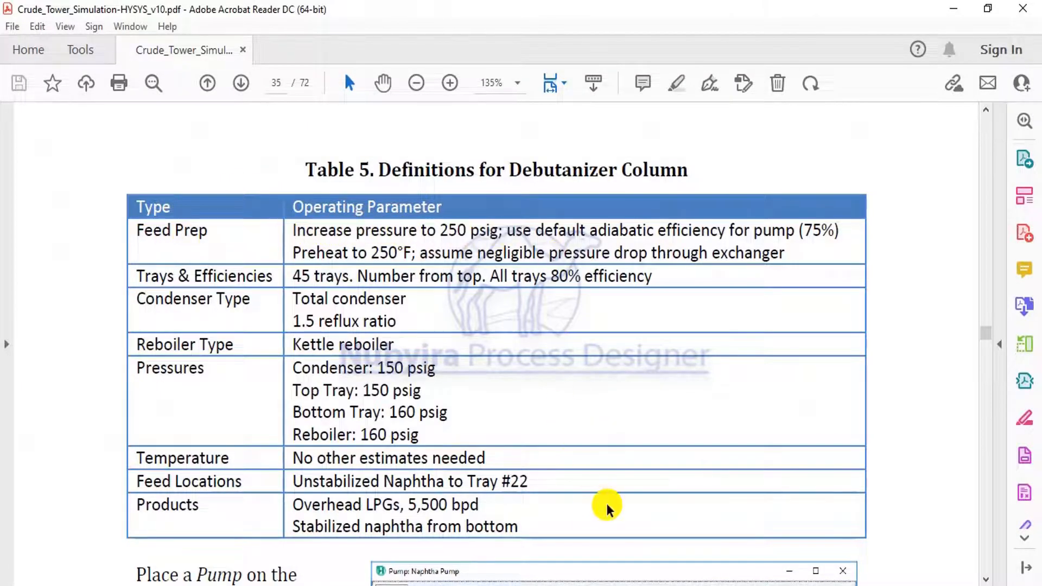
{"action": "key", "text": "alt+Tab"}
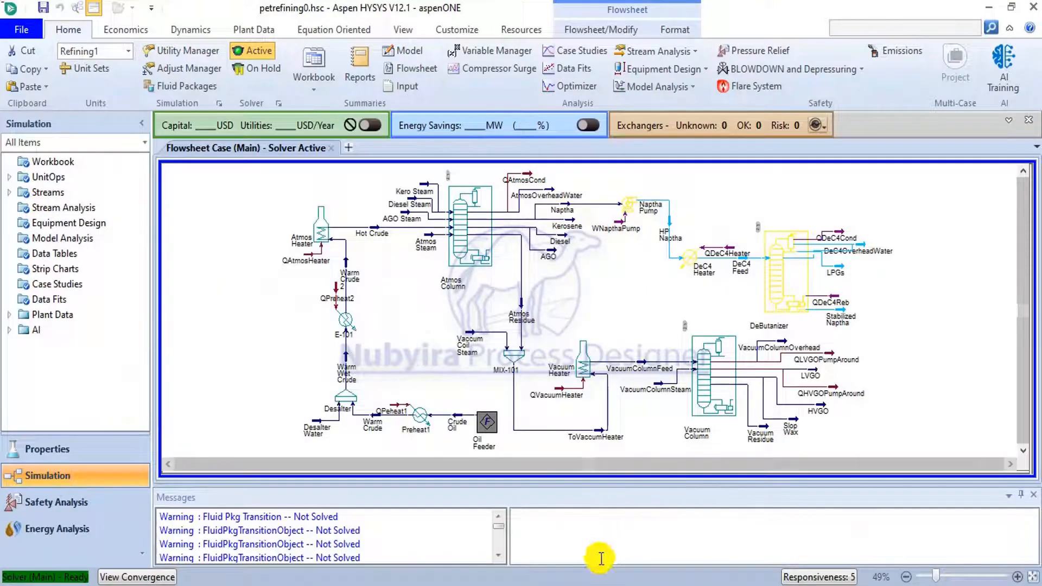
{"action": "key", "text": "alt+Tab"}
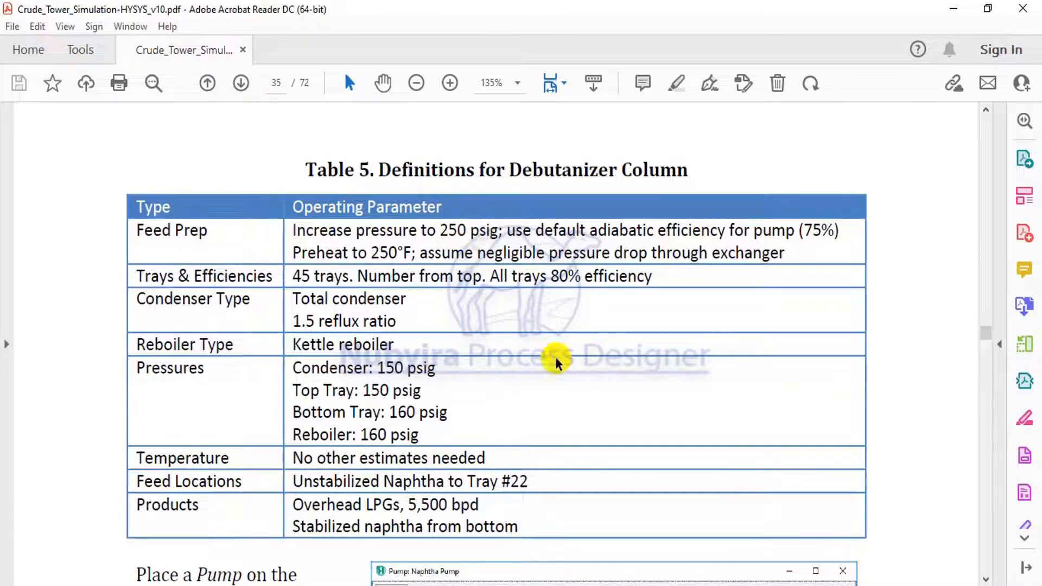
{"action": "key", "text": "alt+Tab"}
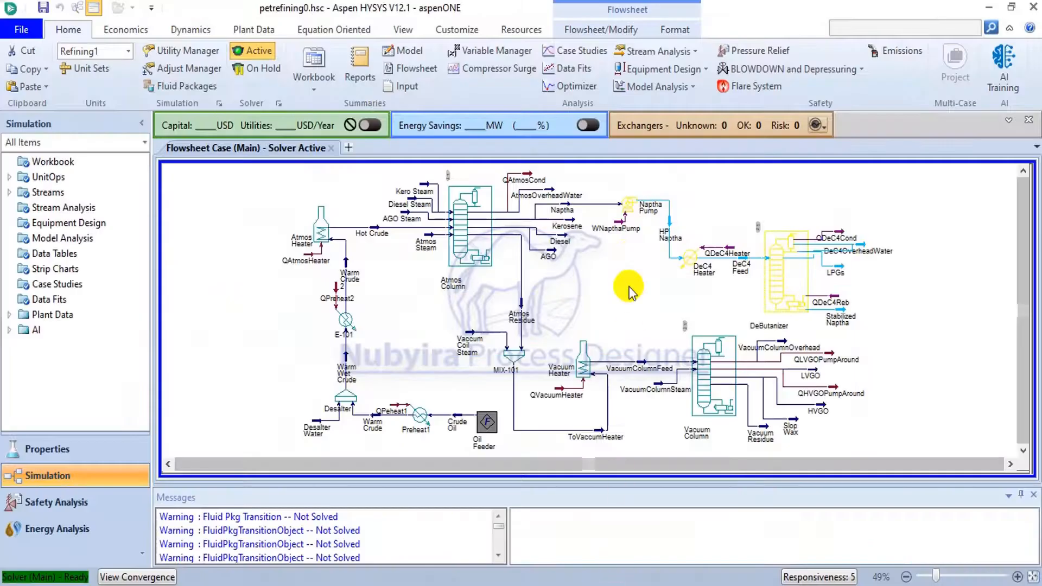
Step: Check the Naptha Pump's adiabatic efficiency and set the pressure of its HP Naptha outlet stream to 250 psig
{"action": "left_click", "coordinate": [627, 208]}
{"action": "double_click", "coordinate": [625, 206]}
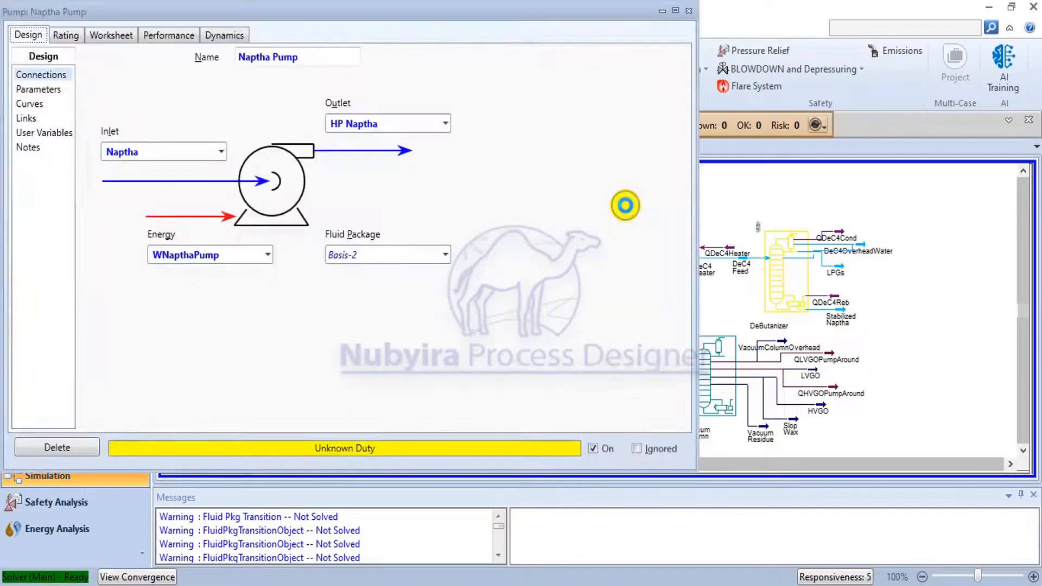
{"action": "left_click", "coordinate": [31, 90]}
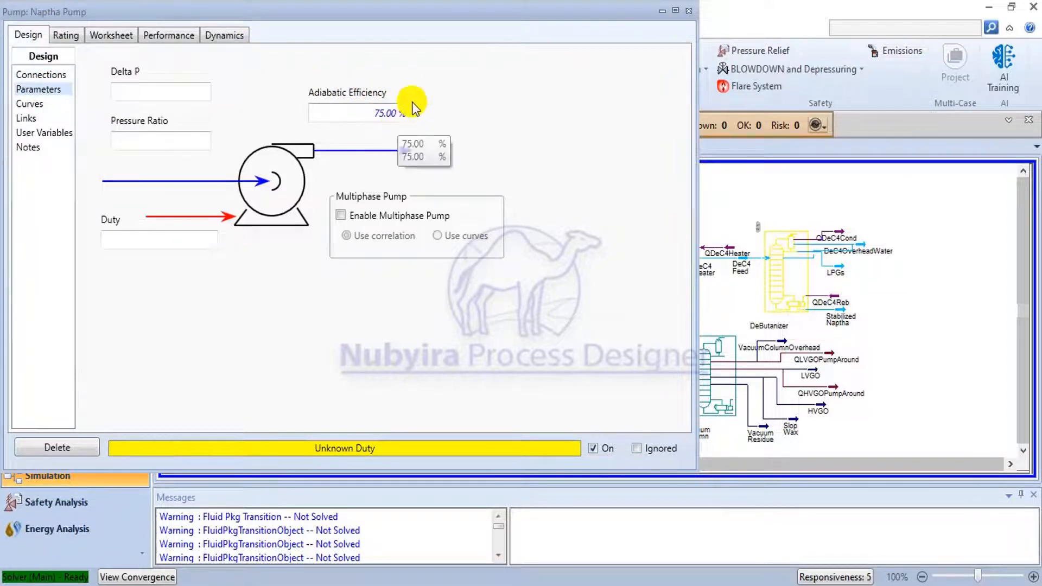
{"action": "left_click", "coordinate": [109, 34]}
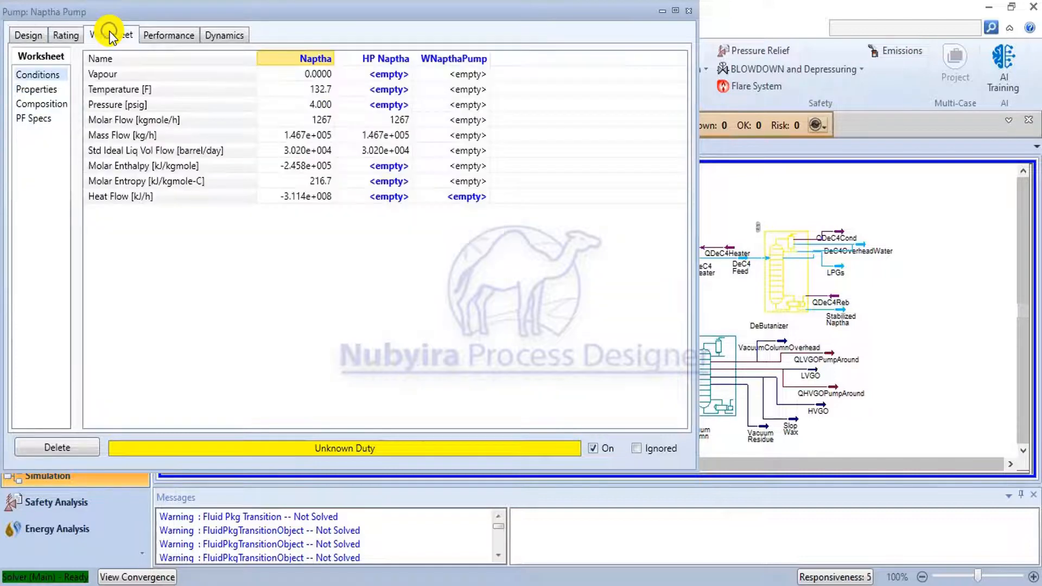
{"action": "left_click", "coordinate": [381, 104]}
{"action": "type", "text": "250"}
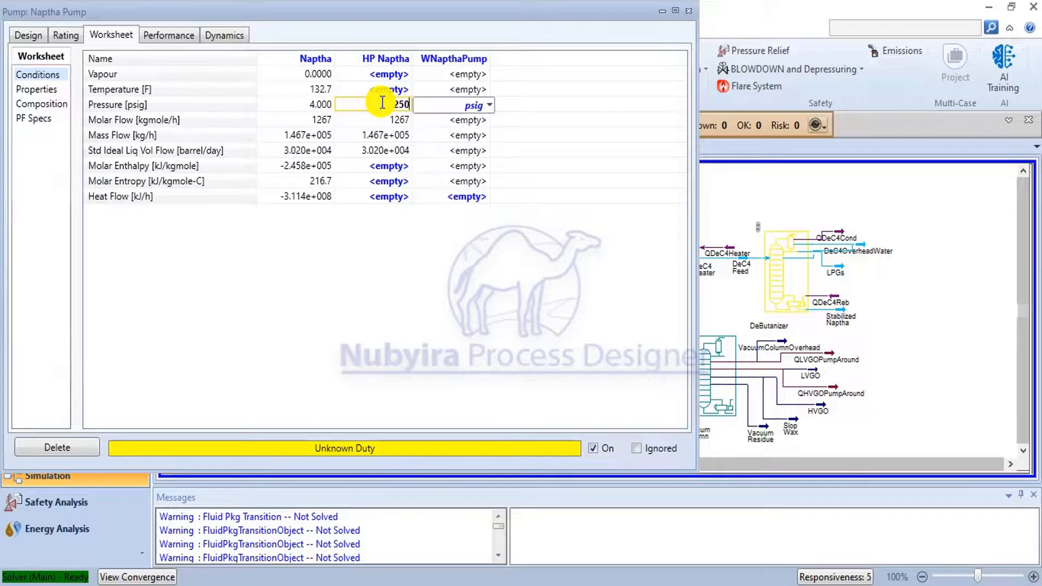
{"action": "left_click", "coordinate": [383, 136]}
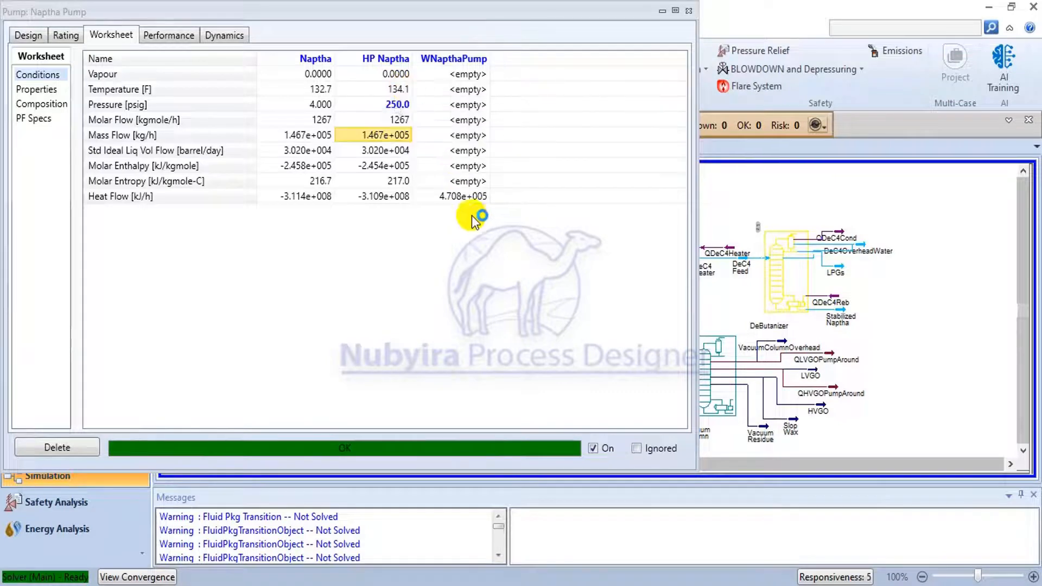
{"action": "mouse_move", "coordinate": [471, 202]}
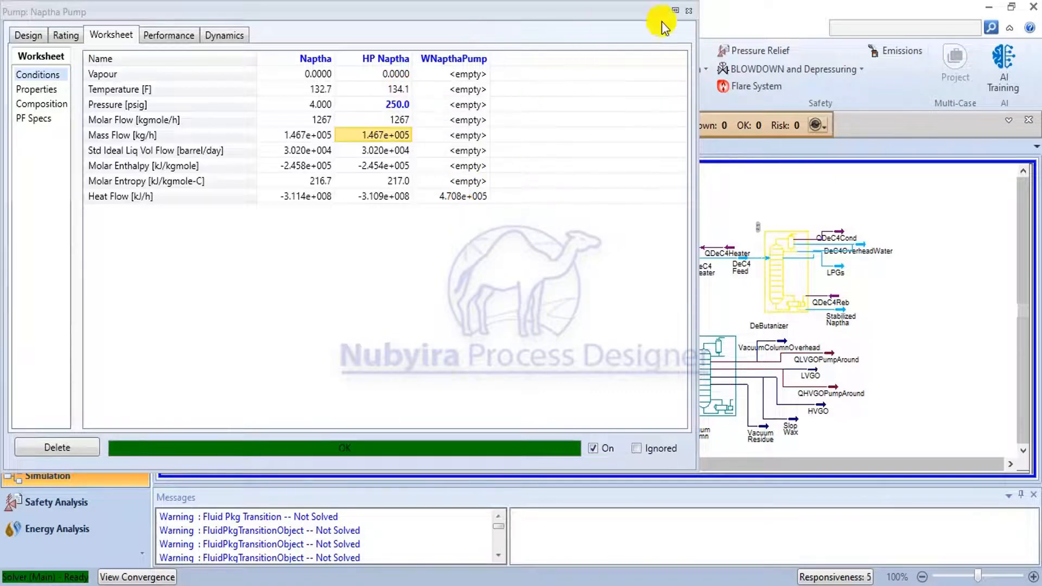
{"action": "left_click", "coordinate": [689, 13]}
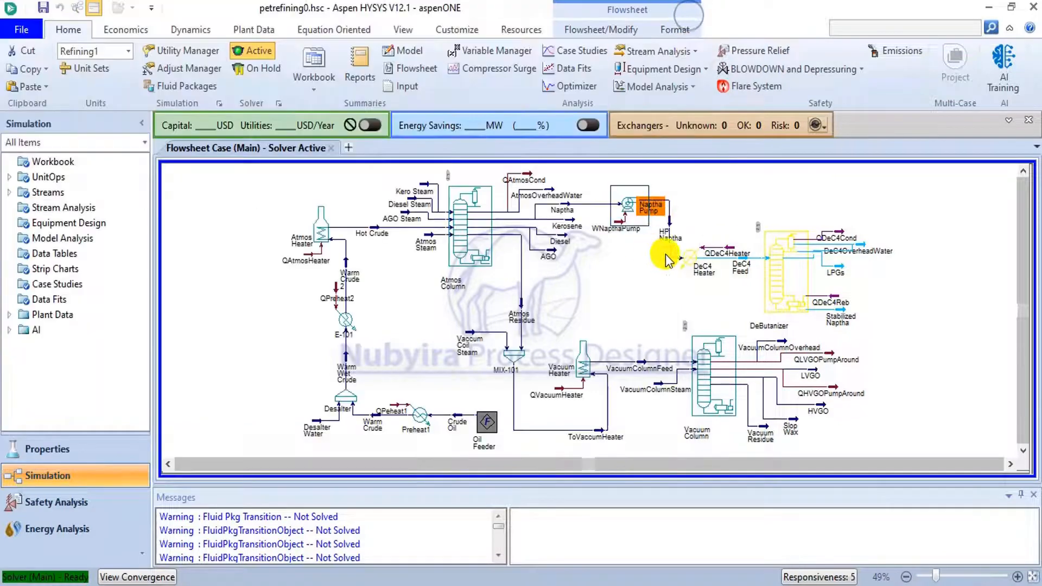
Step: Check the debutanizer feed preheat specification in the PDF and set the DeC4 Heater's Delta P to 0 kPa
{"action": "double_click", "coordinate": [693, 263]}
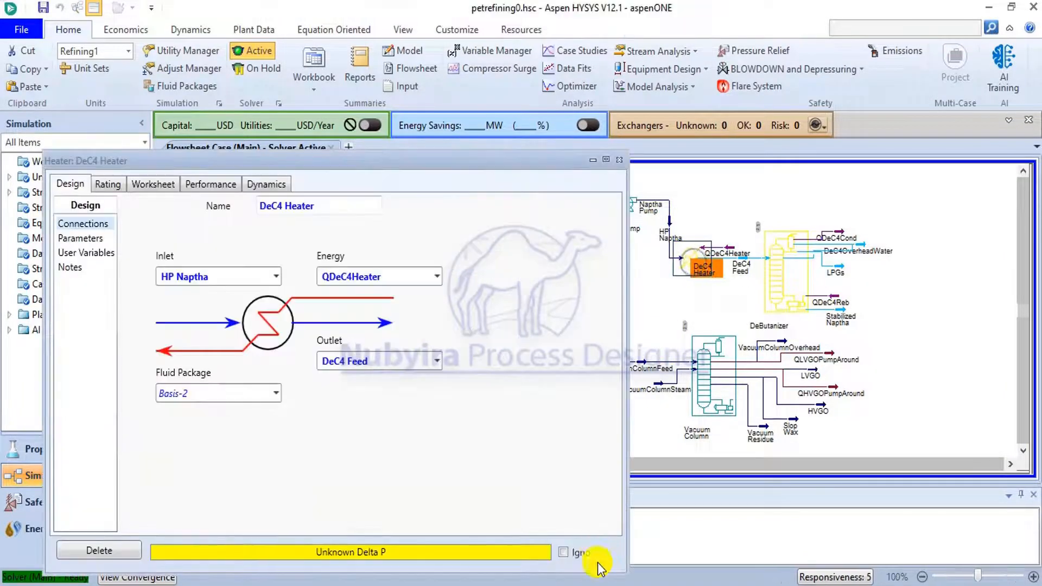
{"action": "key", "text": "alt+Tab"}
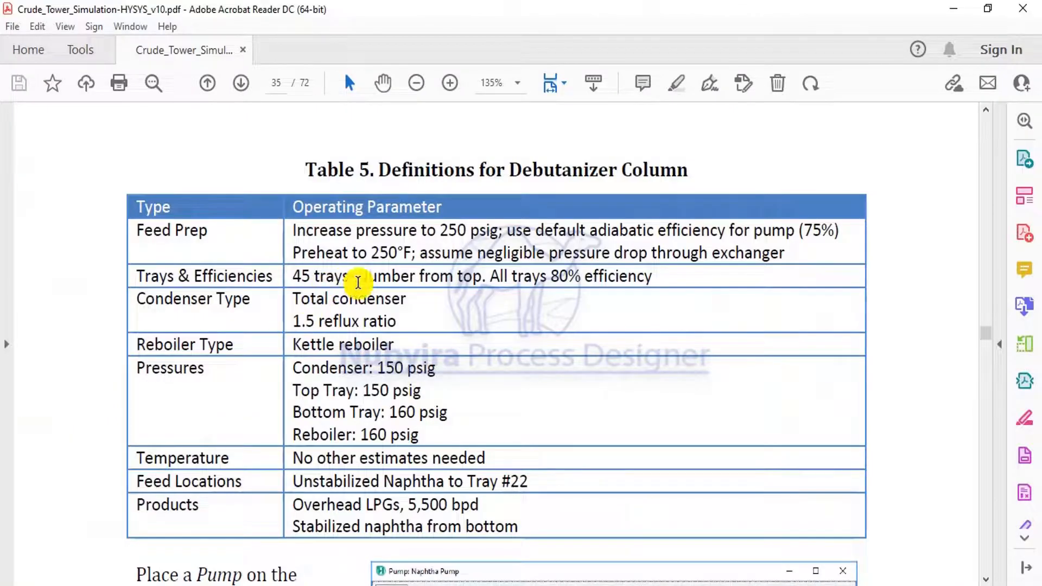
{"action": "mouse_move", "coordinate": [602, 584]}
{"action": "left_click", "coordinate": [694, 528]}
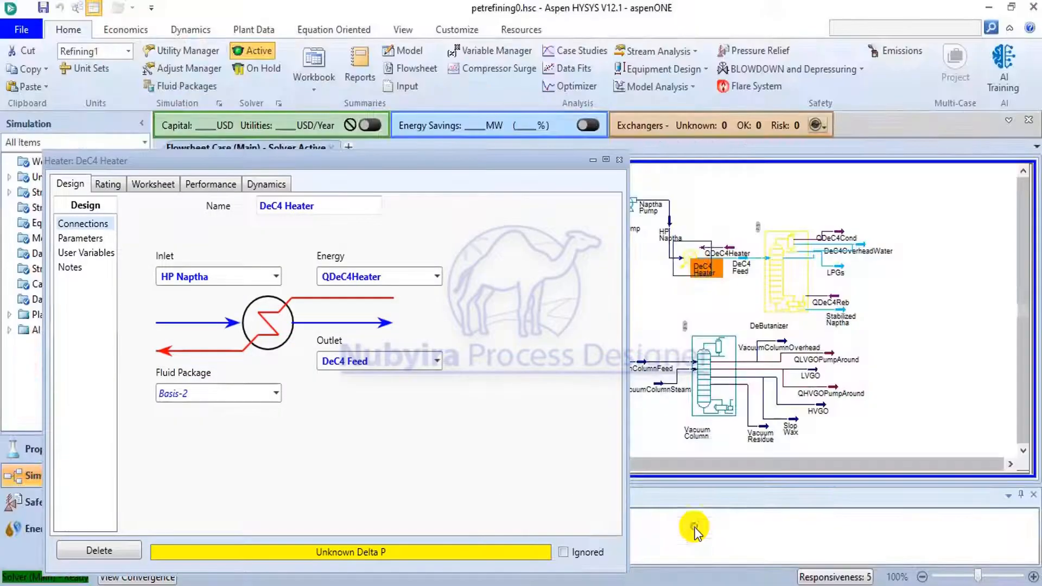
{"action": "left_click", "coordinate": [91, 238]}
{"action": "left_click", "coordinate": [231, 231]}
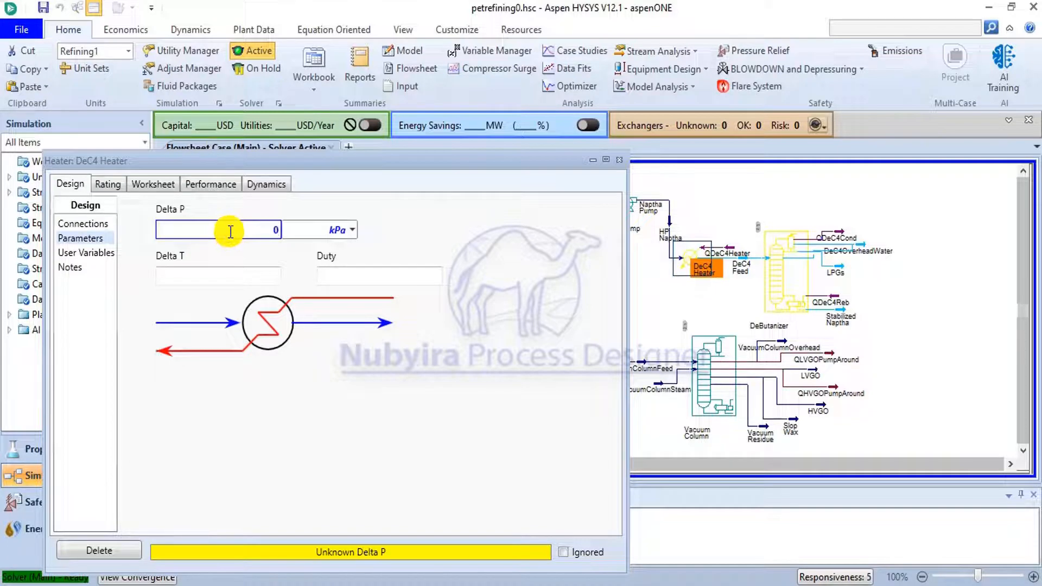
{"action": "type", "text": "0"}
{"action": "key", "text": "Return"}
Step: Set the temperature of the DeC4 Heater's outlet stream, DeC4 Feed, to 250 F and close the heater
{"action": "left_click", "coordinate": [163, 185]}
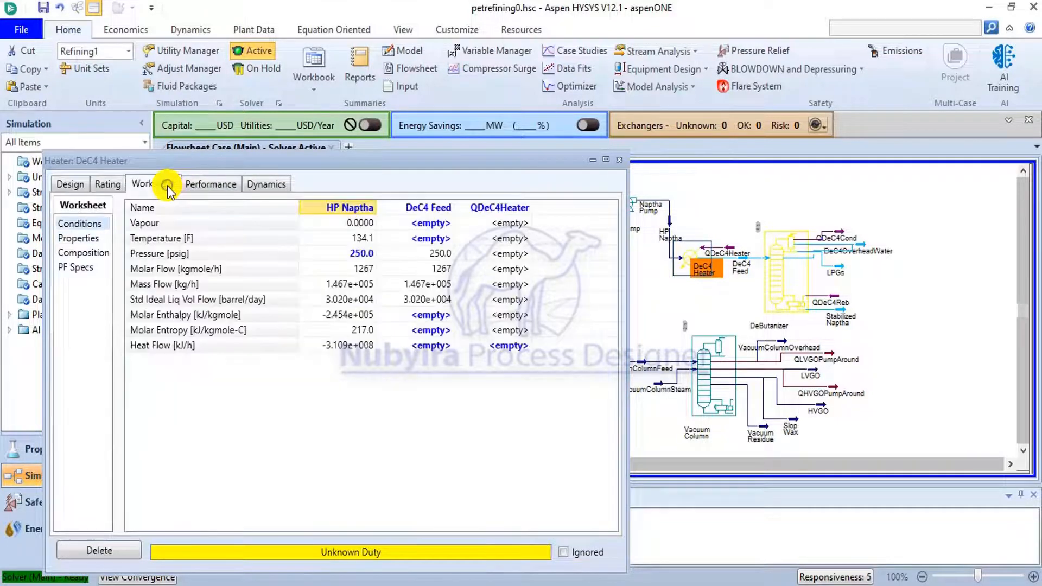
{"action": "mouse_move", "coordinate": [444, 262]}
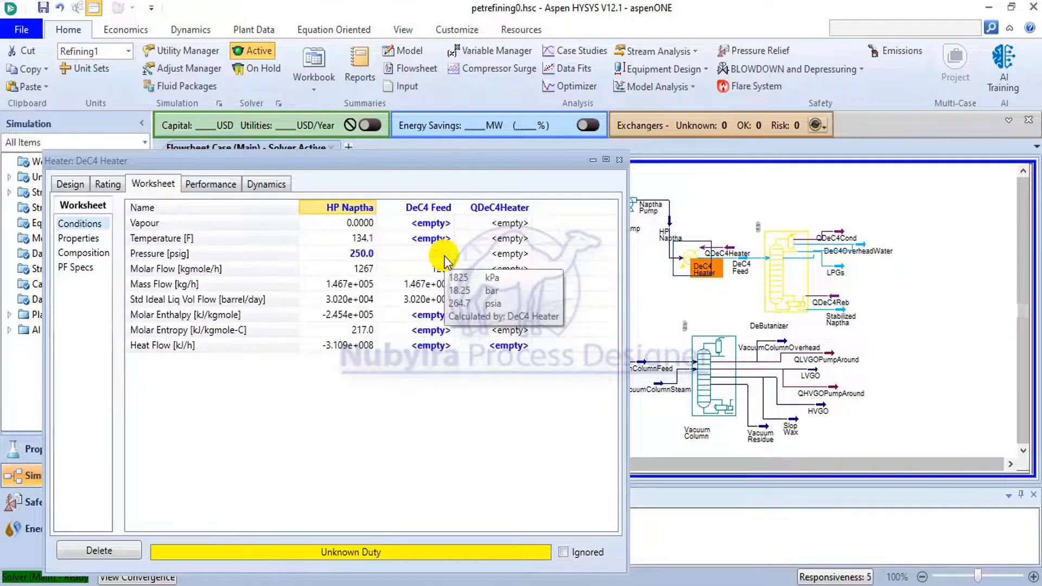
{"action": "left_click", "coordinate": [427, 244]}
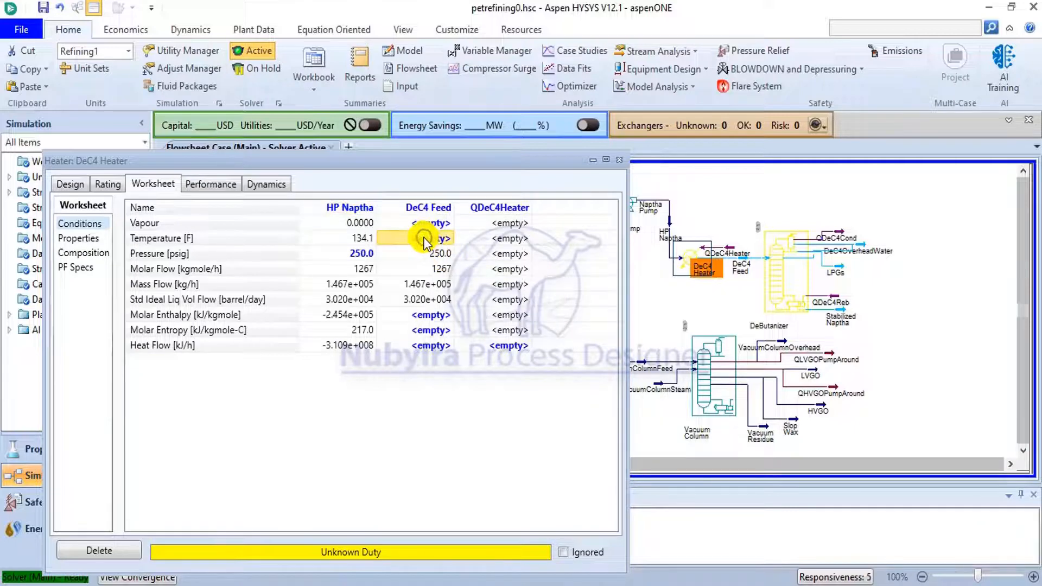
{"action": "type", "text": "250"}
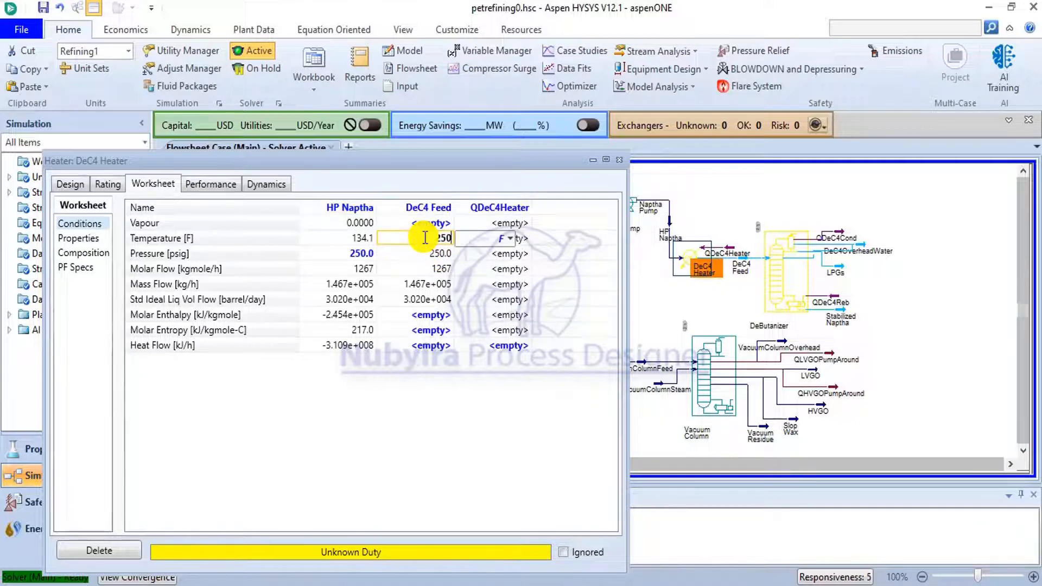
{"action": "left_click", "coordinate": [417, 281]}
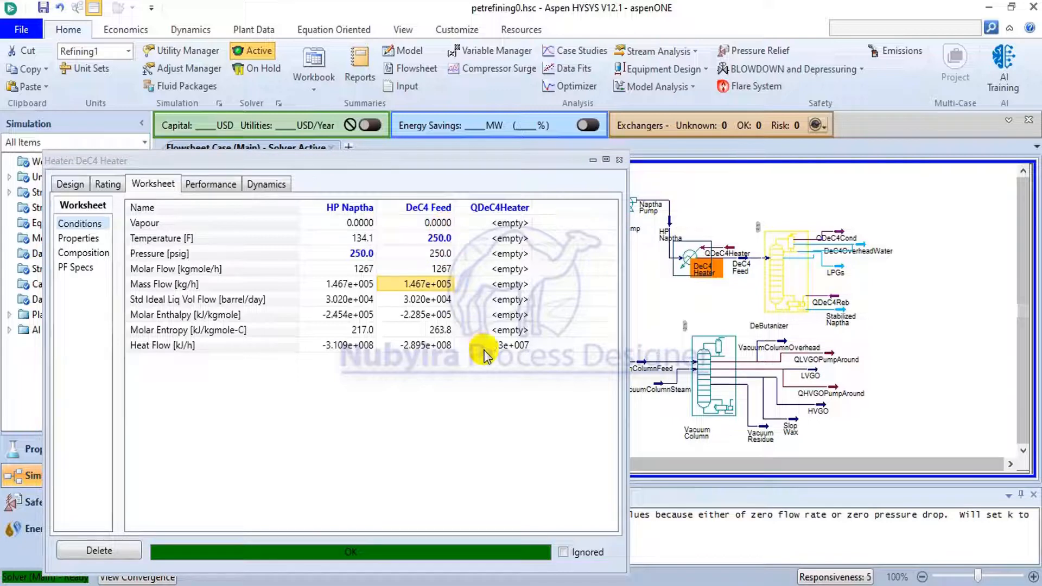
{"action": "mouse_move", "coordinate": [523, 346]}
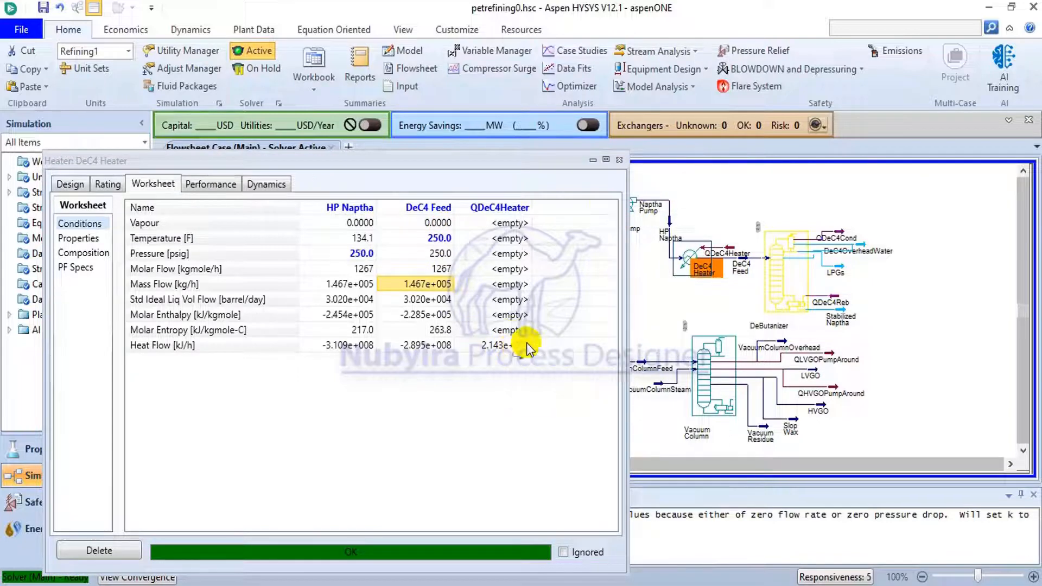
{"action": "left_click", "coordinate": [625, 163]}
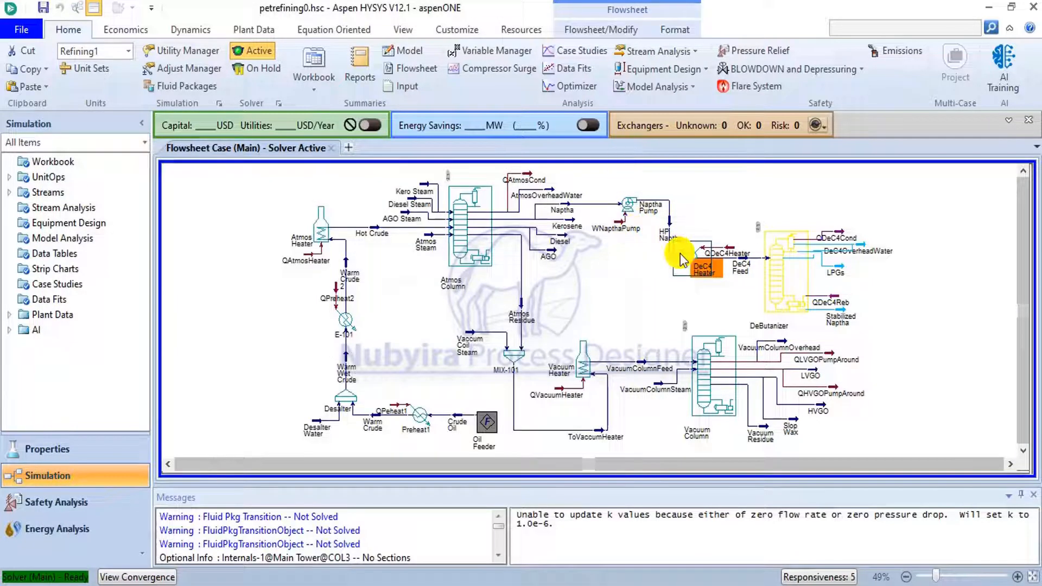
Step: Open the DeButanizer column from the flowsheet, reposition its window and review its connections, stages and pressure fields
{"action": "mouse_move", "coordinate": [739, 275]}
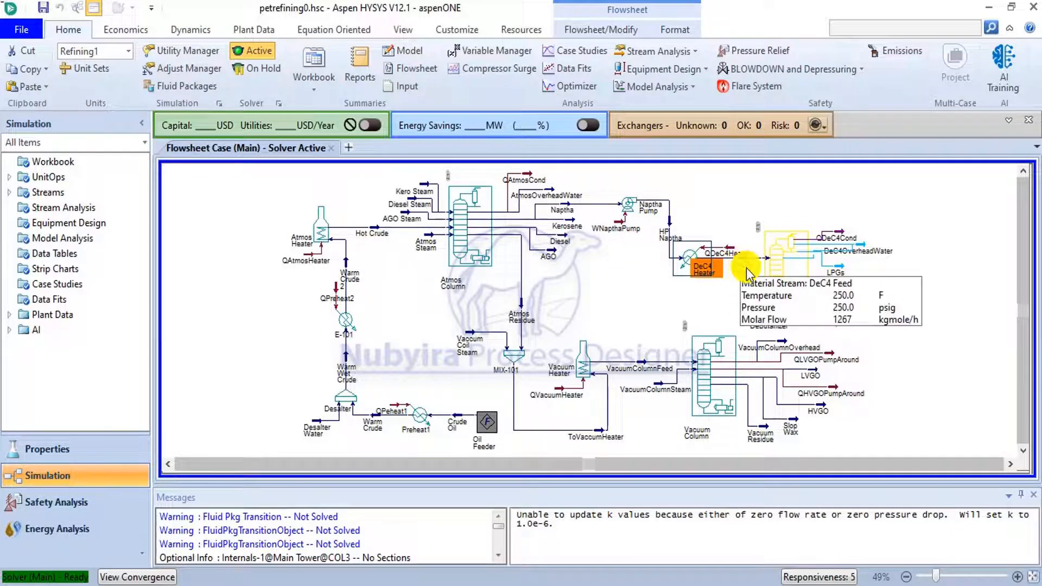
{"action": "left_click", "coordinate": [792, 274]}
{"action": "double_click", "coordinate": [790, 266]}
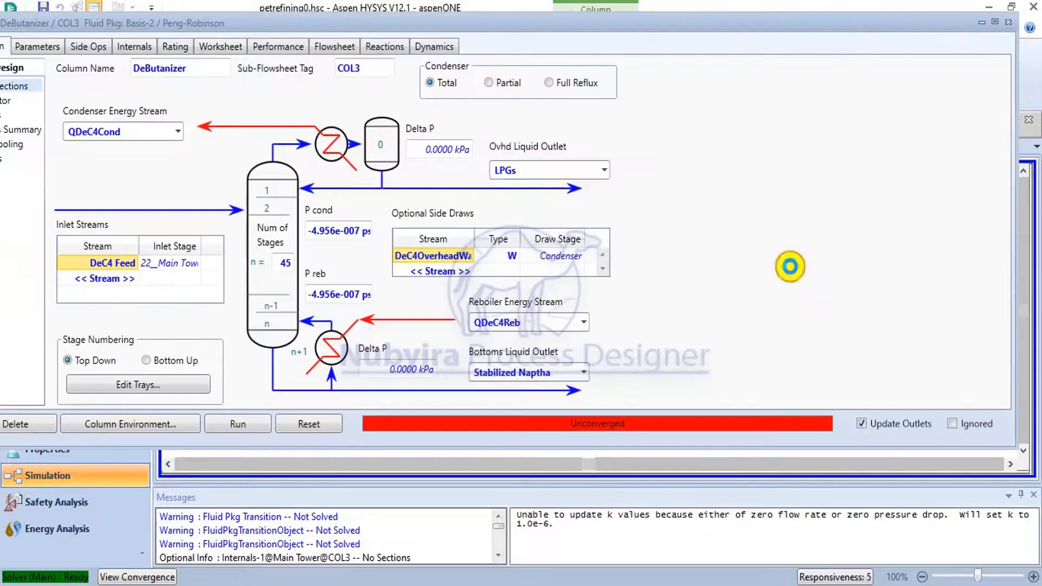
{"action": "left_click", "coordinate": [1007, 24]}
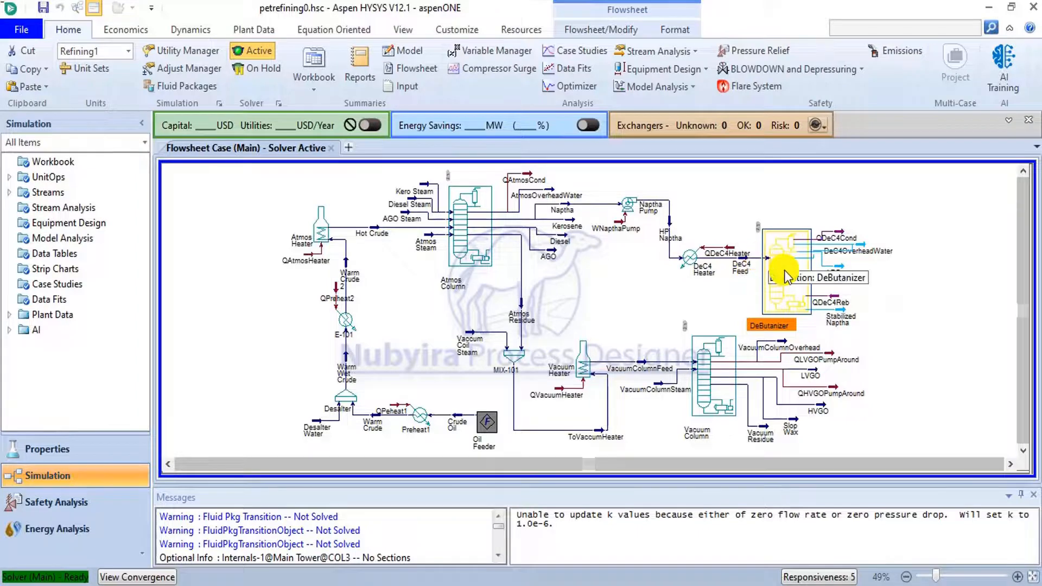
{"action": "double_click", "coordinate": [786, 274]}
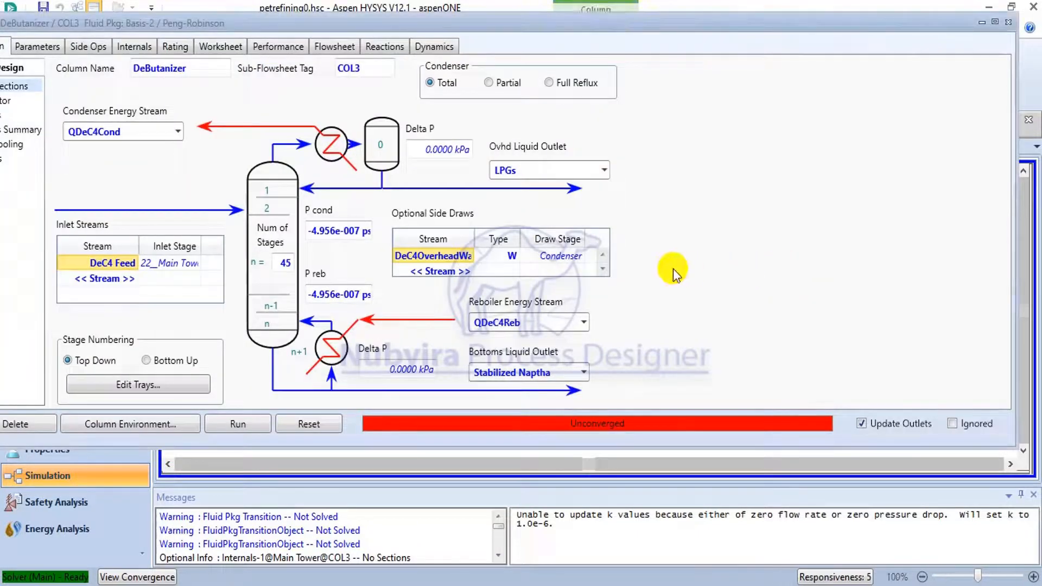
{"action": "left_click_drag", "start_coordinate": [937, 26], "coordinate": [977, 14]}
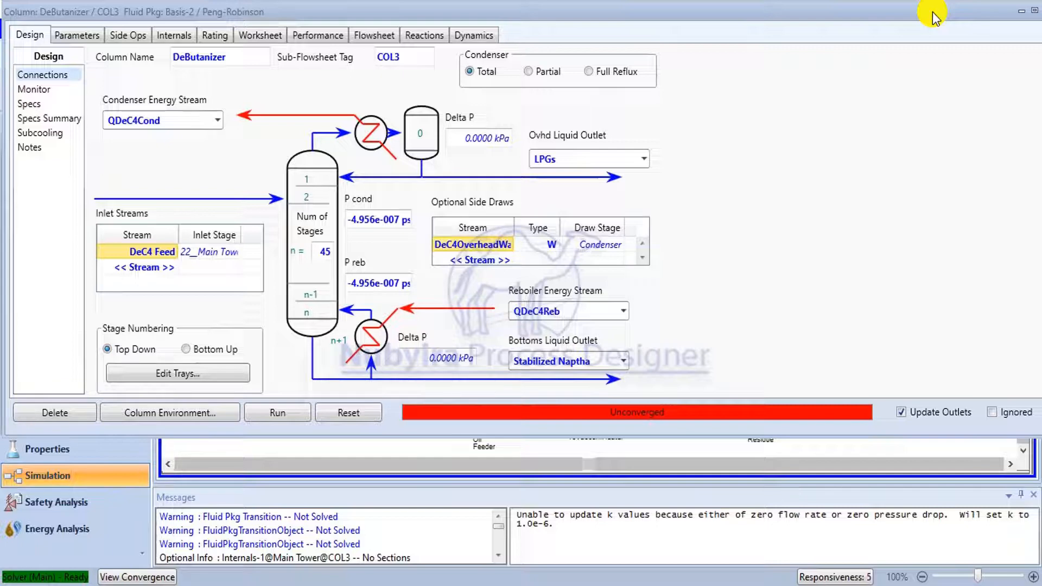
{"action": "left_click_drag", "start_coordinate": [933, 19], "coordinate": [982, 28]}
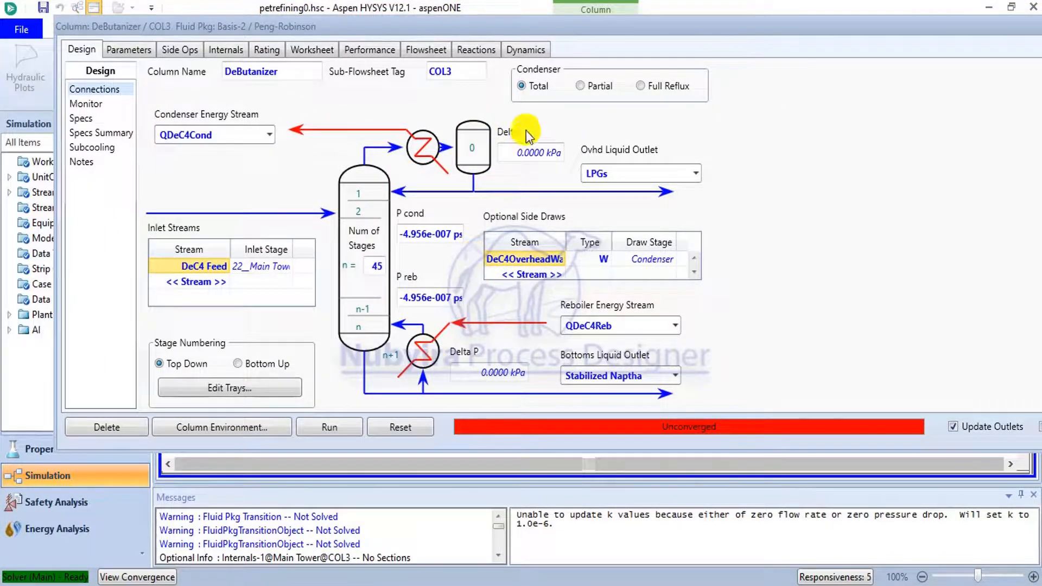
{"action": "mouse_move", "coordinate": [538, 146]}
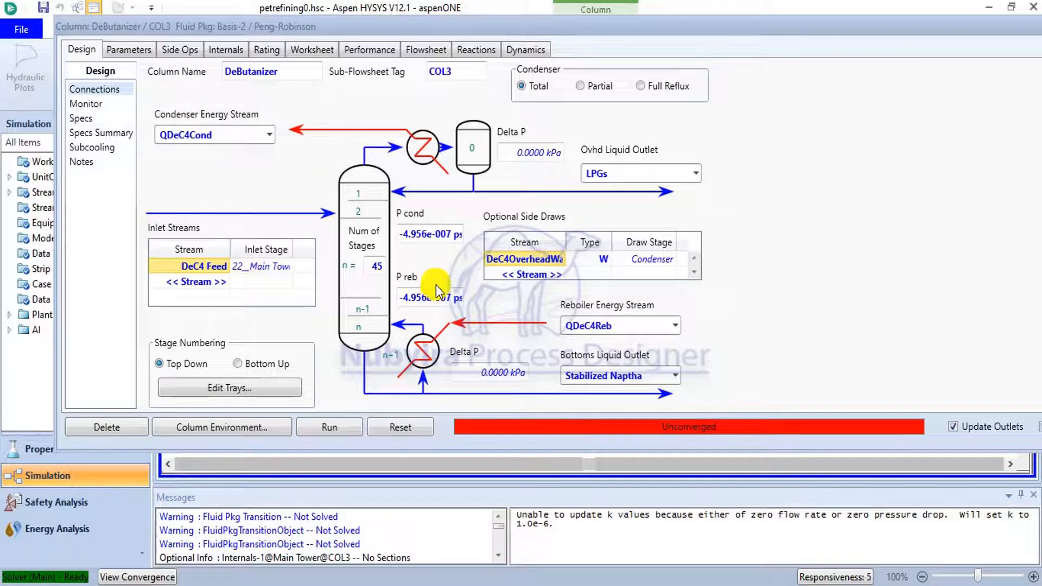
{"action": "left_click", "coordinate": [516, 263]}
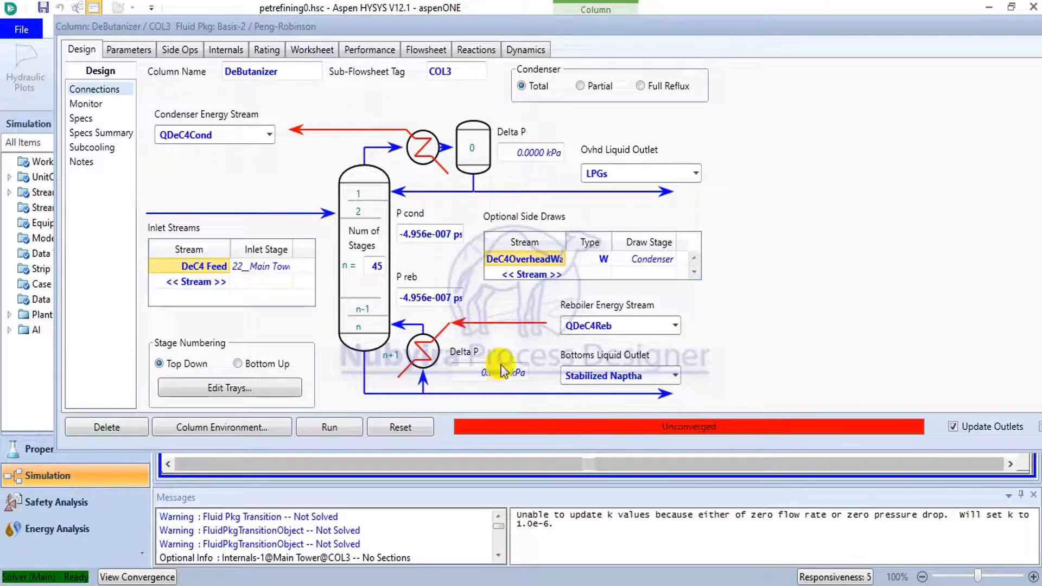
Step: Check the debutanizer pressures in Table 5 of the PDF in Acrobat Reader and clear the column's condenser and reboiler pressures in Aspen HYSYS
{"action": "left_click", "coordinate": [580, 585]}
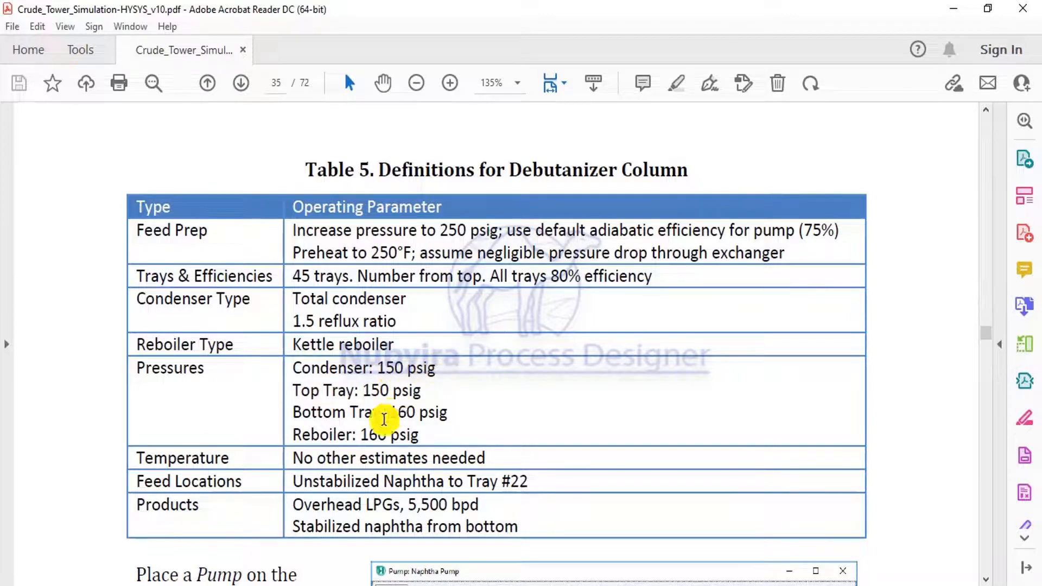
{"action": "left_click", "coordinate": [608, 585]}
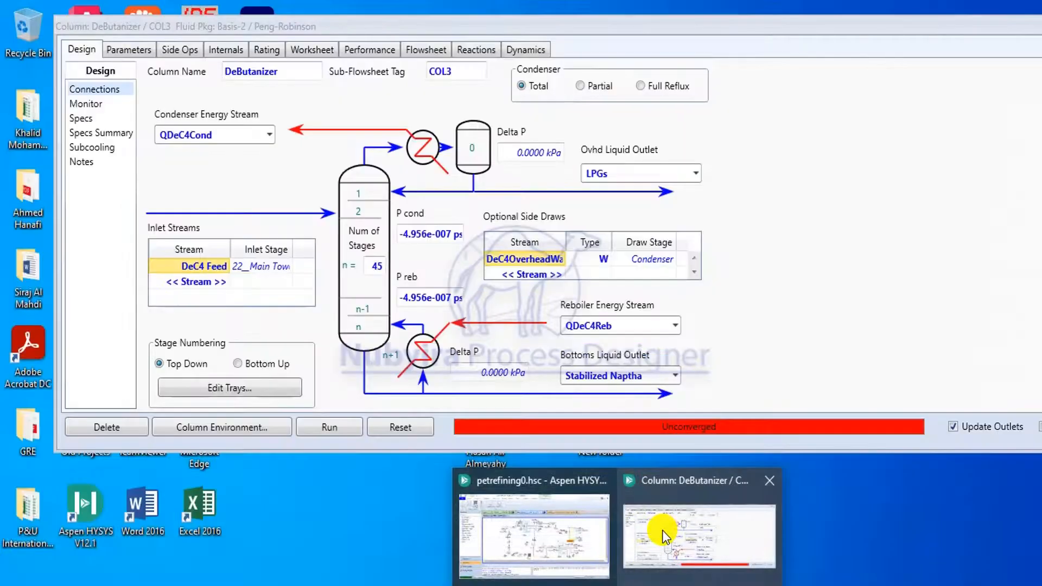
{"action": "left_click", "coordinate": [665, 537]}
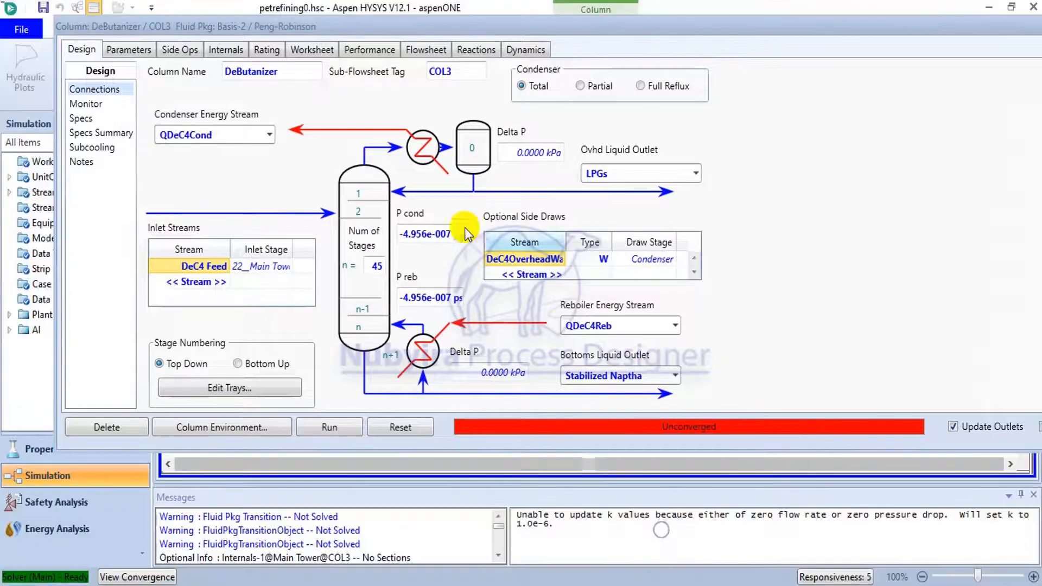
{"action": "left_click", "coordinate": [425, 240]}
{"action": "key", "text": "BackSpace"}
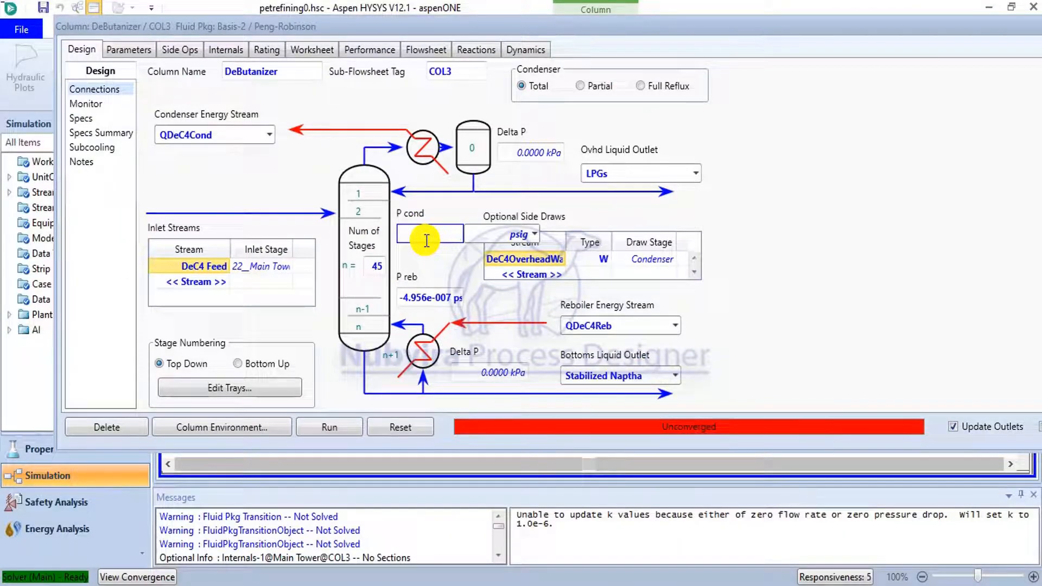
{"action": "key", "text": "Return"}
{"action": "left_click", "coordinate": [450, 299]}
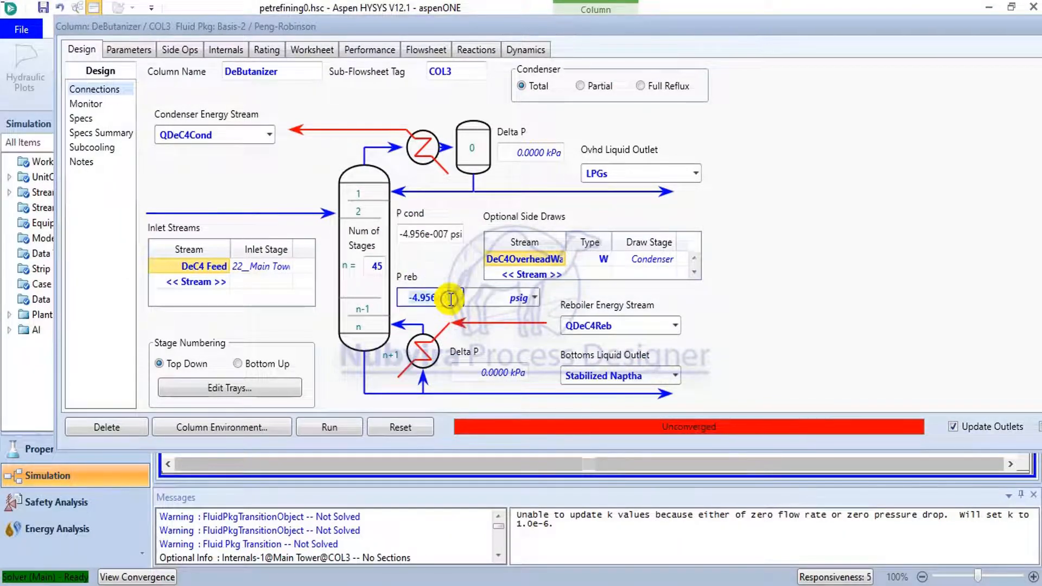
{"action": "key", "text": "BackSpace"}
{"action": "key", "text": "Return"}
Step: Set the DeButanizer's condenser pressure to 150 psig and its reboiler pressure to 160 psig
{"action": "left_click", "coordinate": [450, 228]}
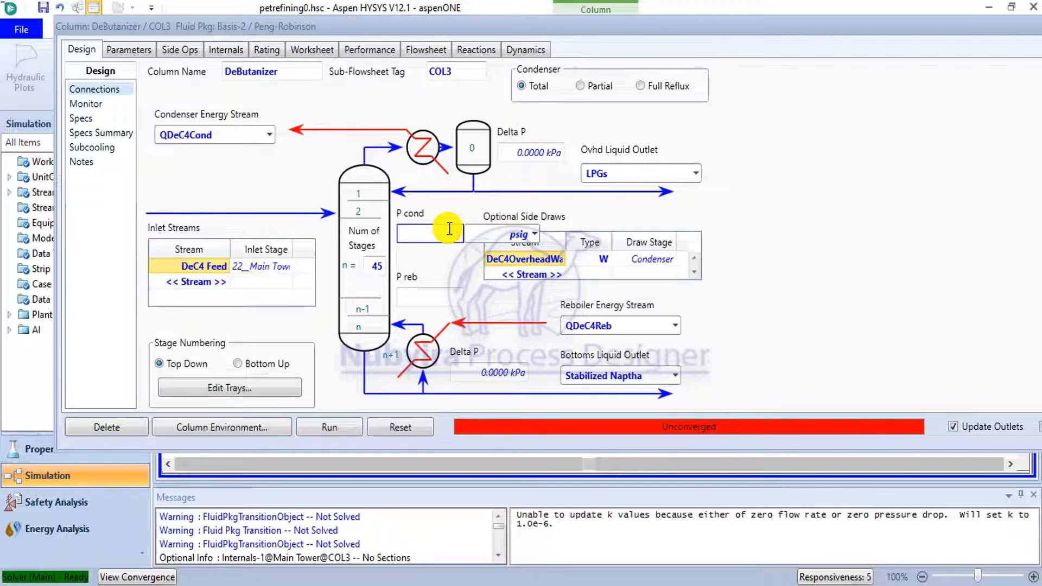
{"action": "key", "text": "Return"}
{"action": "type", "text": "150."}
{"action": "left_click", "coordinate": [438, 298]}
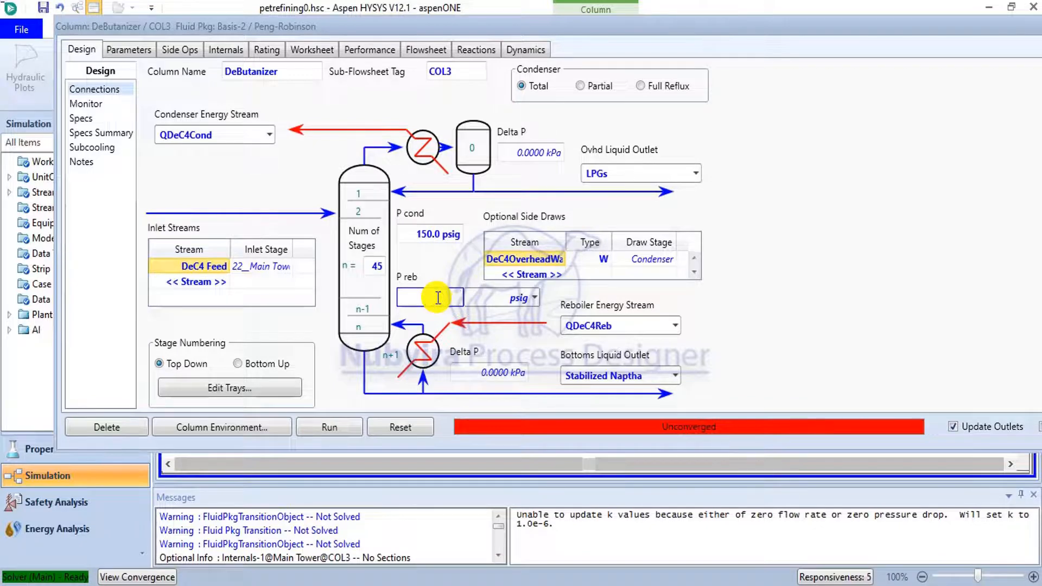
{"action": "type", "text": "150"}
{"action": "key", "text": "Return"}
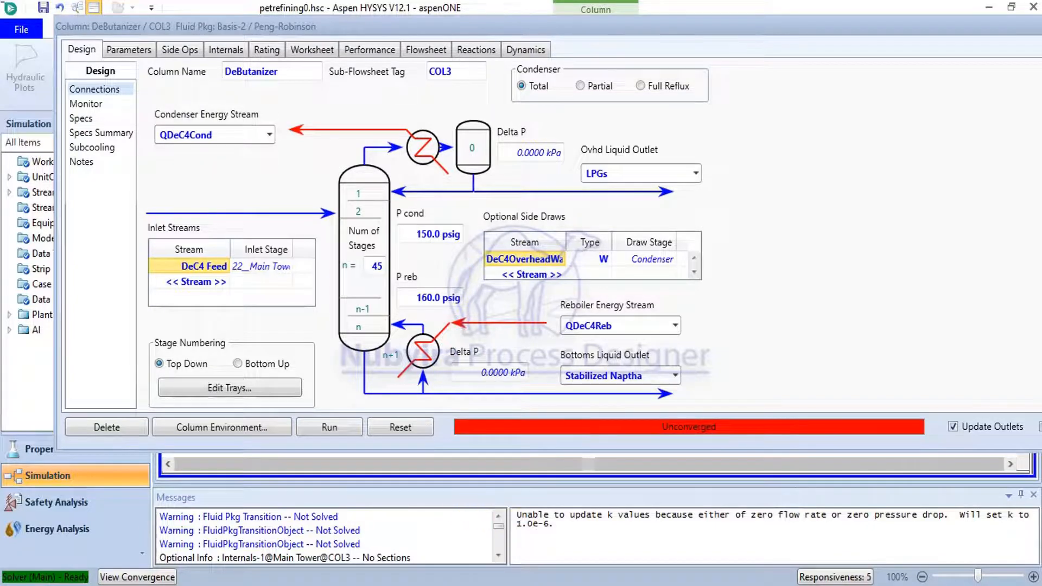
Step: Recheck the pressures in Table 5 of the PDF in Acrobat Reader and examine the DeButanizer's stage-by-stage pressure profile in Aspen HYSYS
{"action": "key", "text": "alt+Tab"}
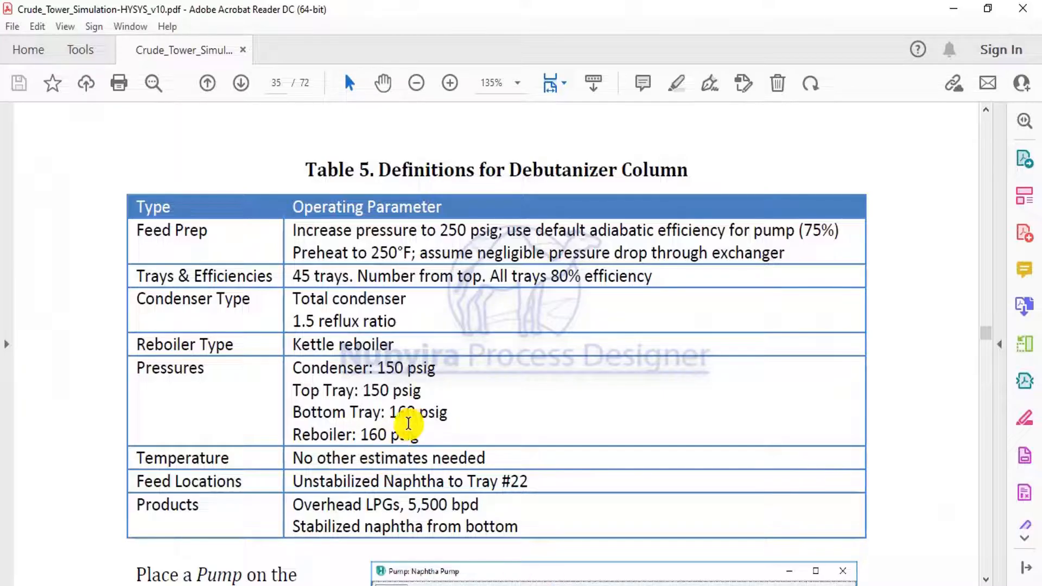
{"action": "mouse_move", "coordinate": [594, 584]}
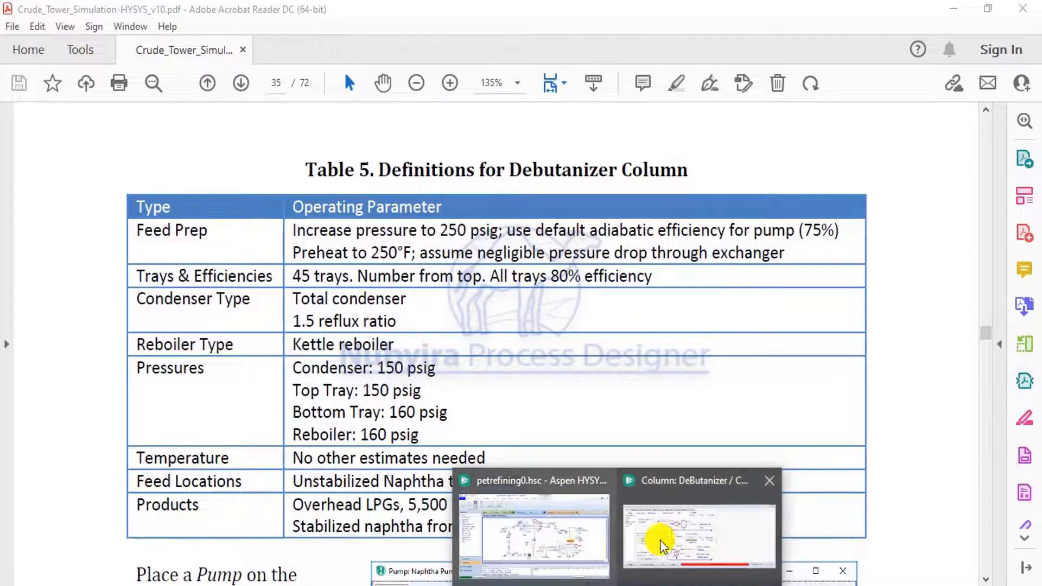
{"action": "left_click", "coordinate": [609, 542]}
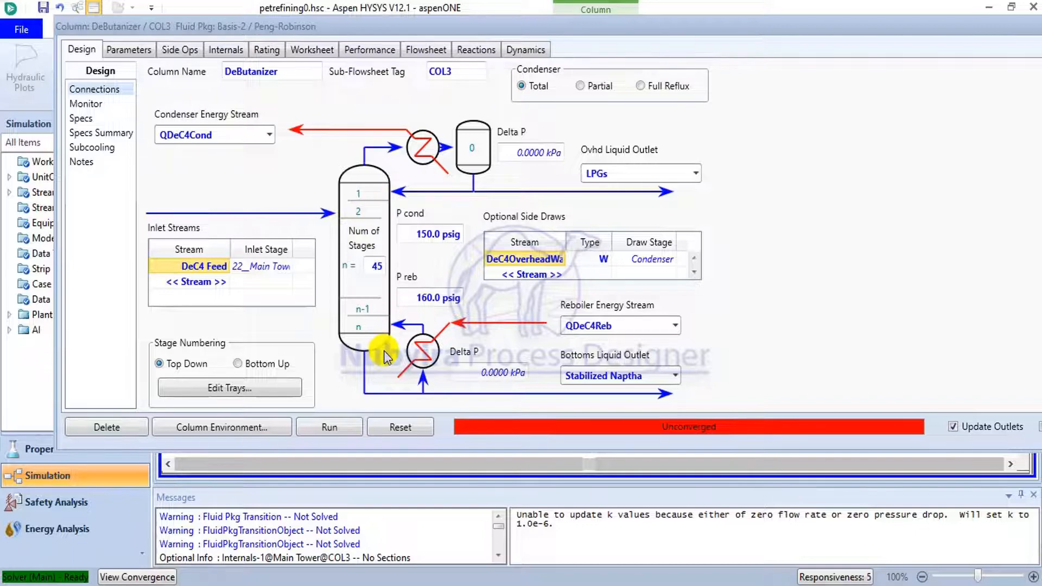
{"action": "left_click", "coordinate": [134, 54]}
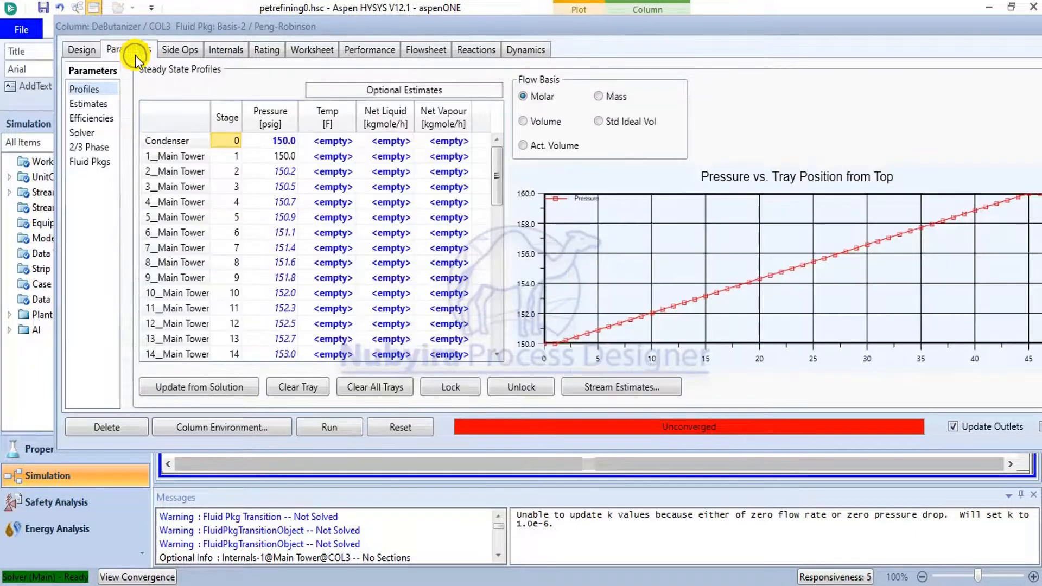
{"action": "left_click", "coordinate": [285, 156]}
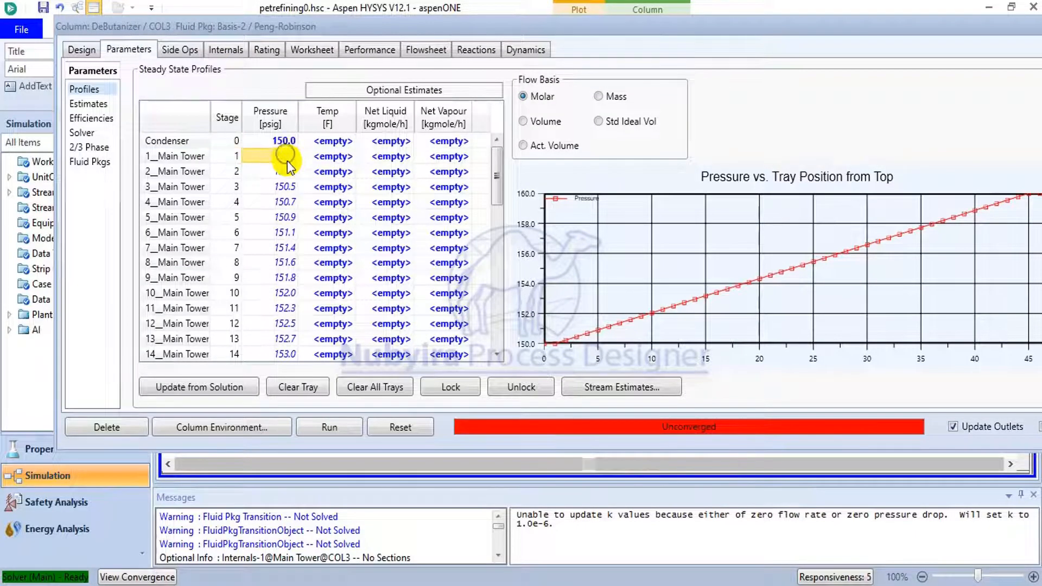
{"action": "scroll", "coordinate": [287, 163], "scroll_direction": "down", "scroll_amount": 11}
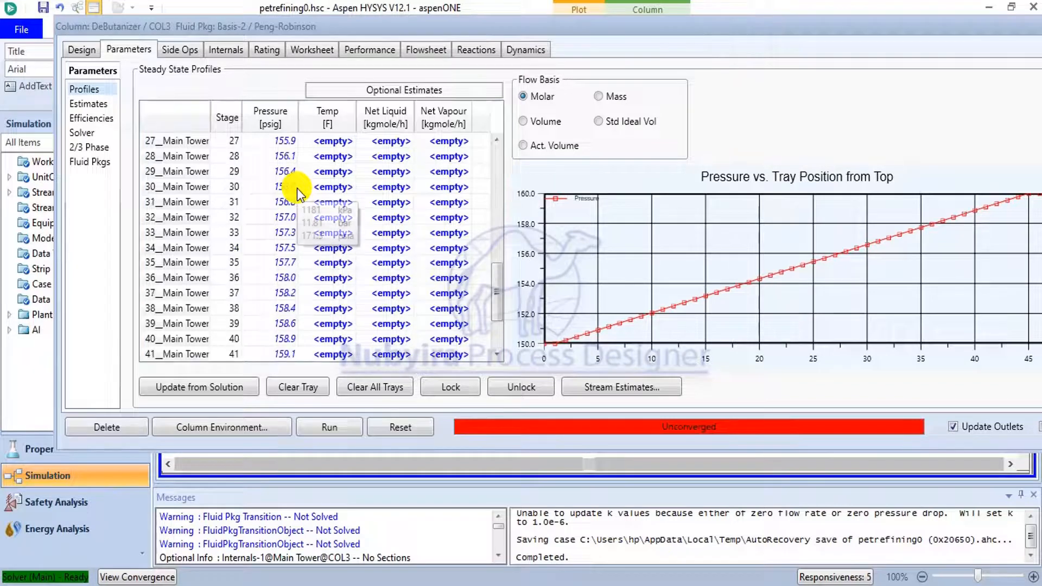
{"action": "scroll", "coordinate": [298, 188], "scroll_direction": "up", "scroll_amount": 5}
{"action": "scroll", "coordinate": [298, 188], "scroll_direction": "up", "scroll_amount": 4}
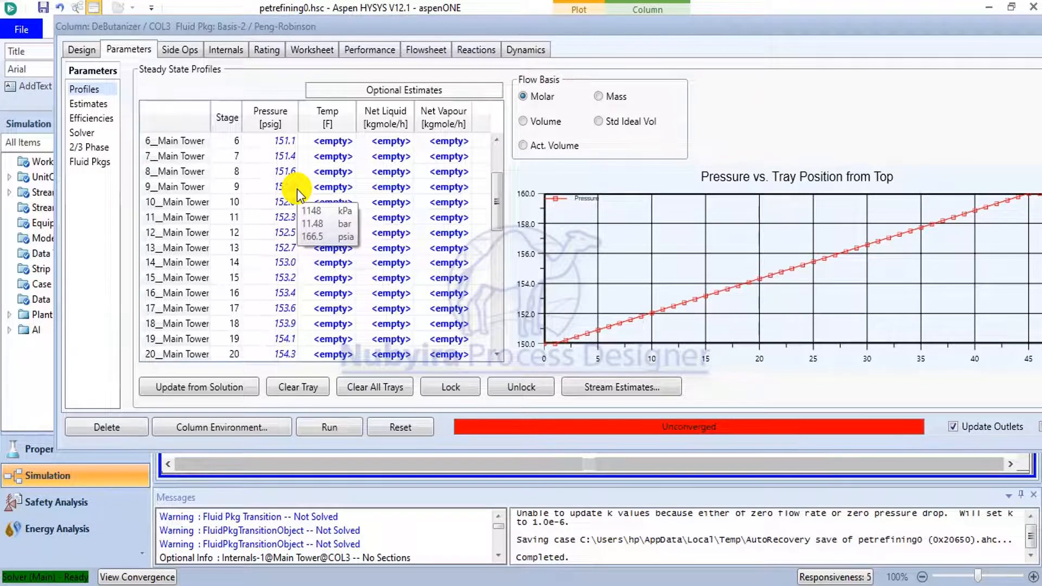
{"action": "scroll", "coordinate": [297, 189], "scroll_direction": "up", "scroll_amount": 2}
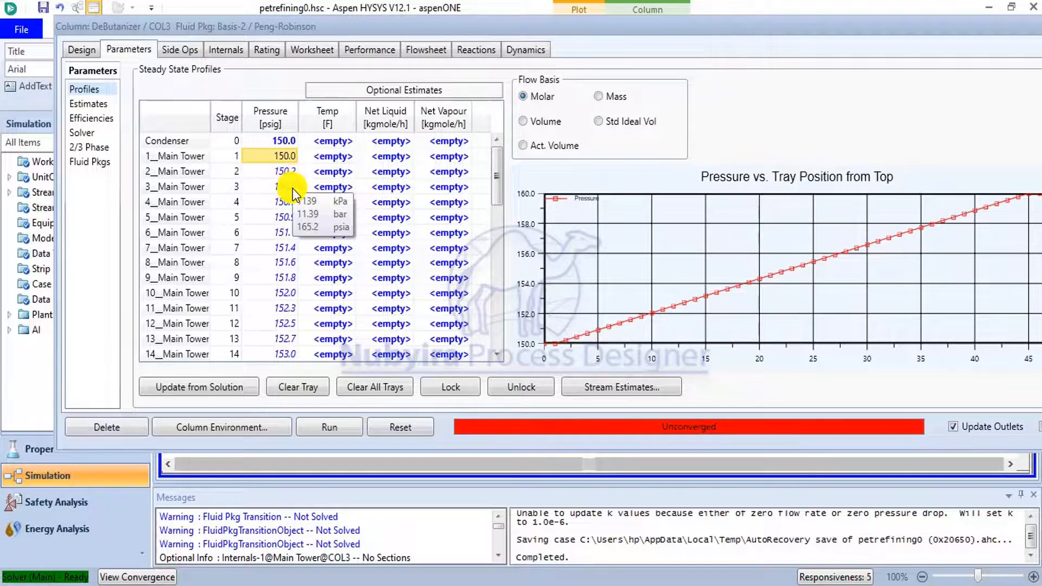
{"action": "left_click", "coordinate": [80, 49]}
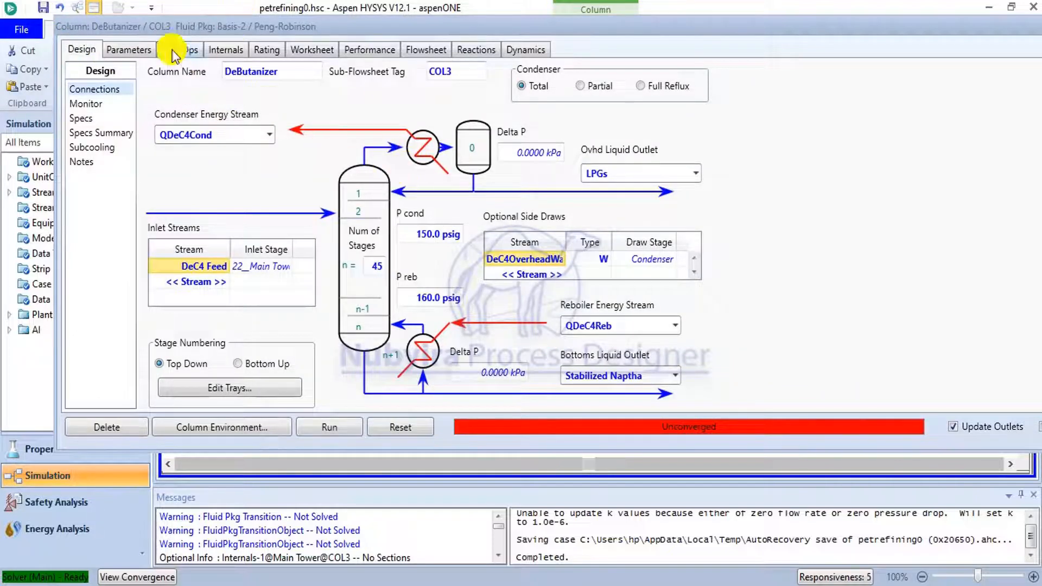
{"action": "left_click", "coordinate": [129, 50]}
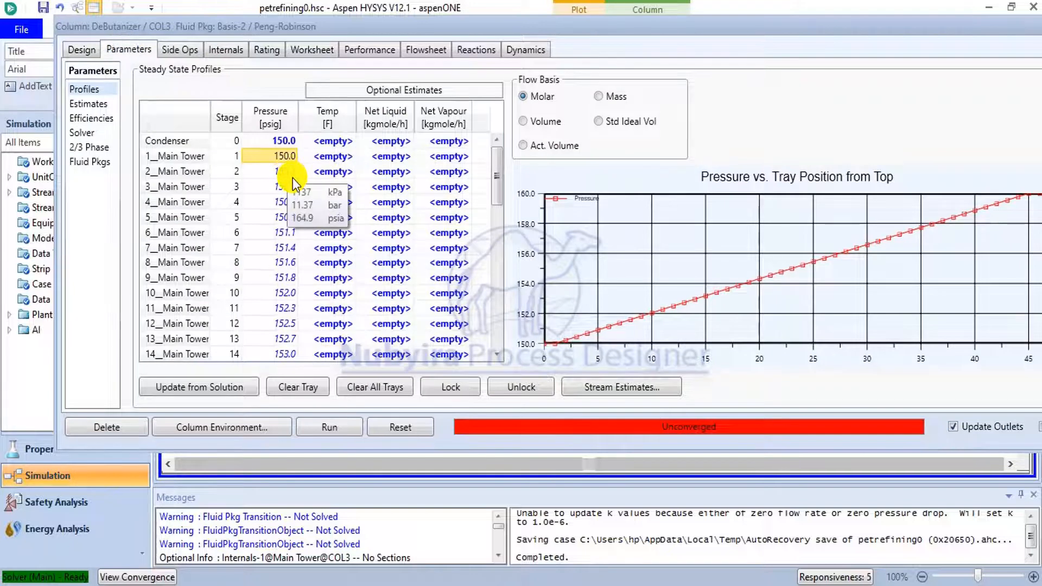
{"action": "mouse_move", "coordinate": [294, 199]}
{"action": "mouse_move", "coordinate": [294, 246]}
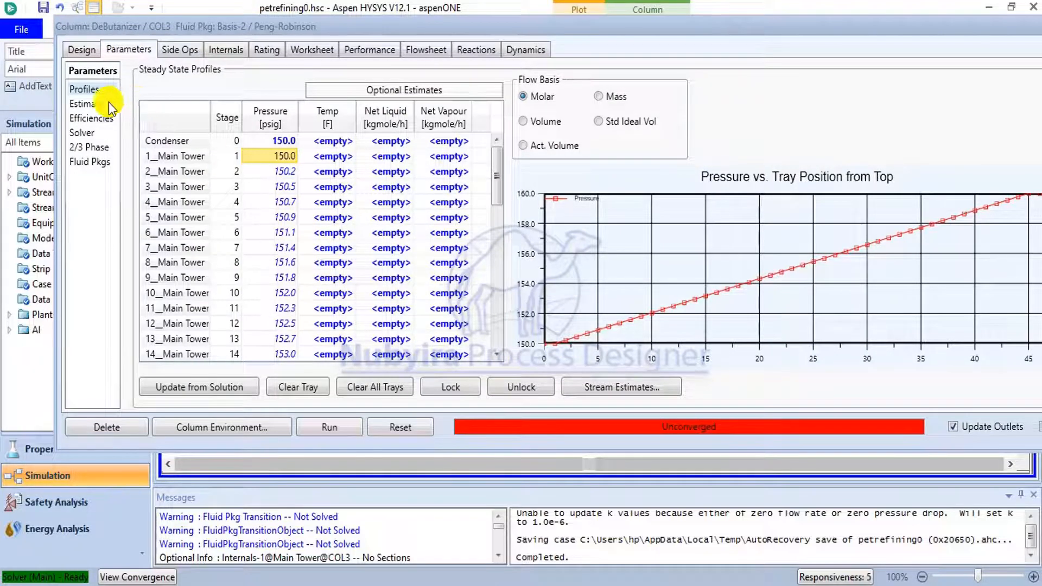
{"action": "scroll", "coordinate": [298, 272], "scroll_direction": "down", "scroll_amount": 4}
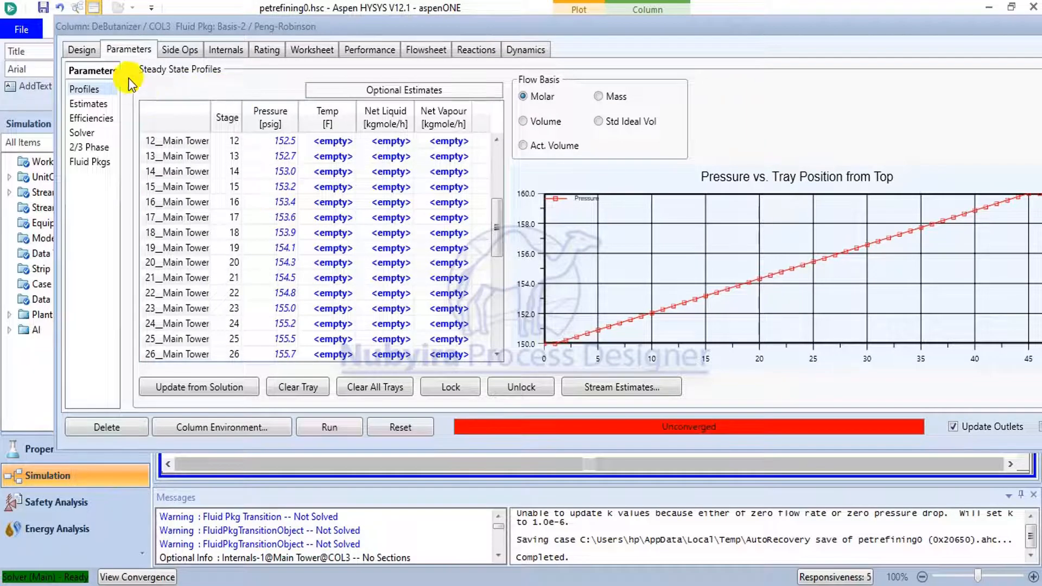
Step: Return to the DeButanizer's connections and check the type options of the DeC4OverheadWater side draw, keeping W
{"action": "left_click", "coordinate": [81, 50]}
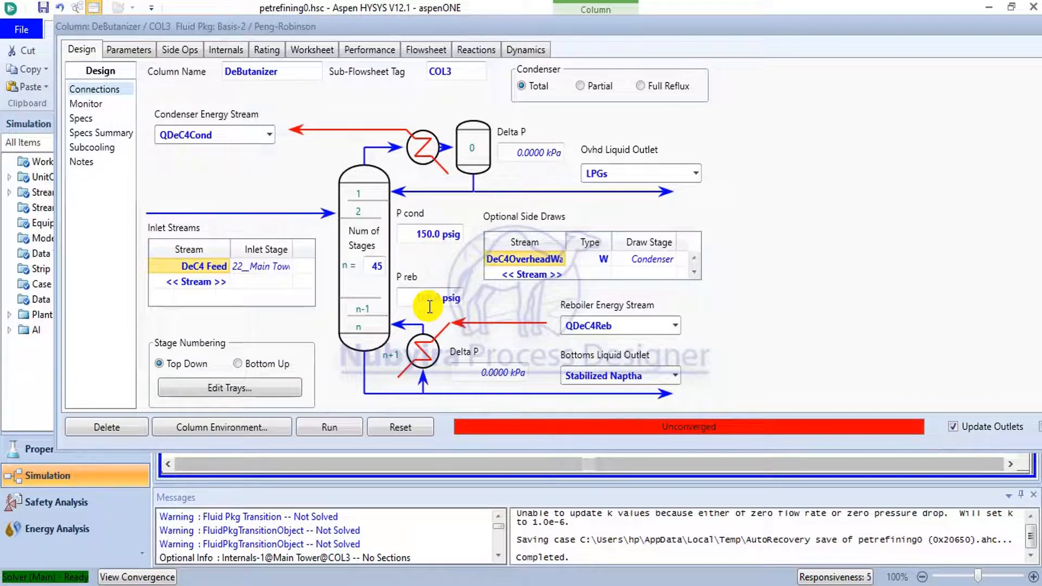
{"action": "left_click", "coordinate": [539, 261]}
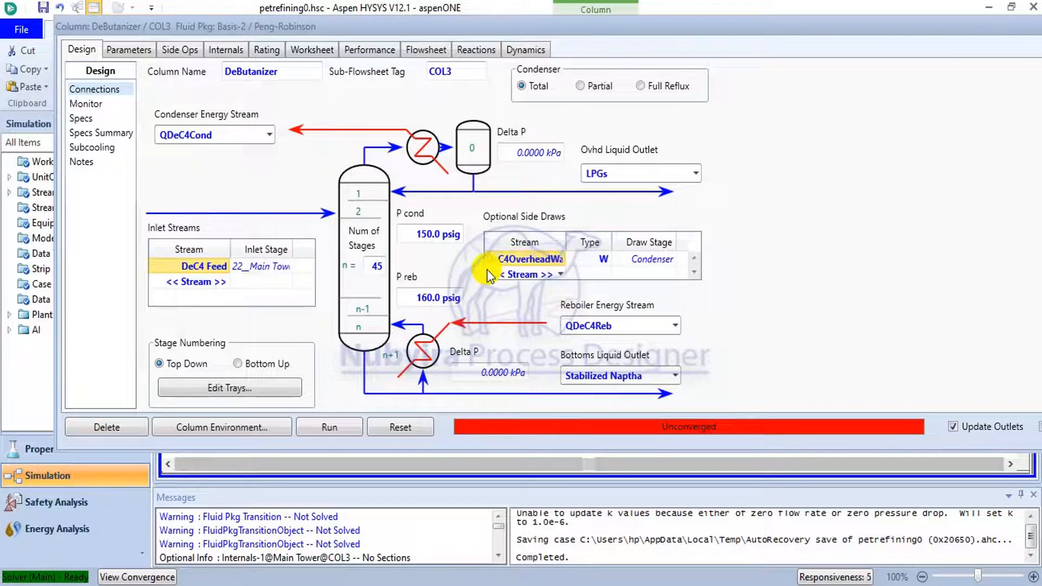
{"action": "left_click", "coordinate": [605, 261]}
{"action": "left_click", "coordinate": [605, 260]}
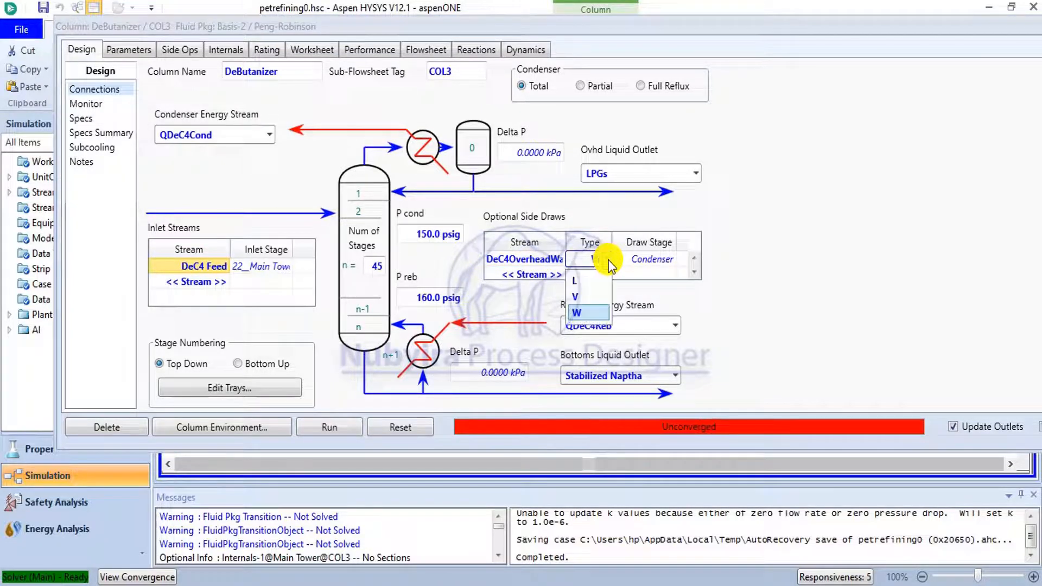
{"action": "left_click", "coordinate": [608, 261]}
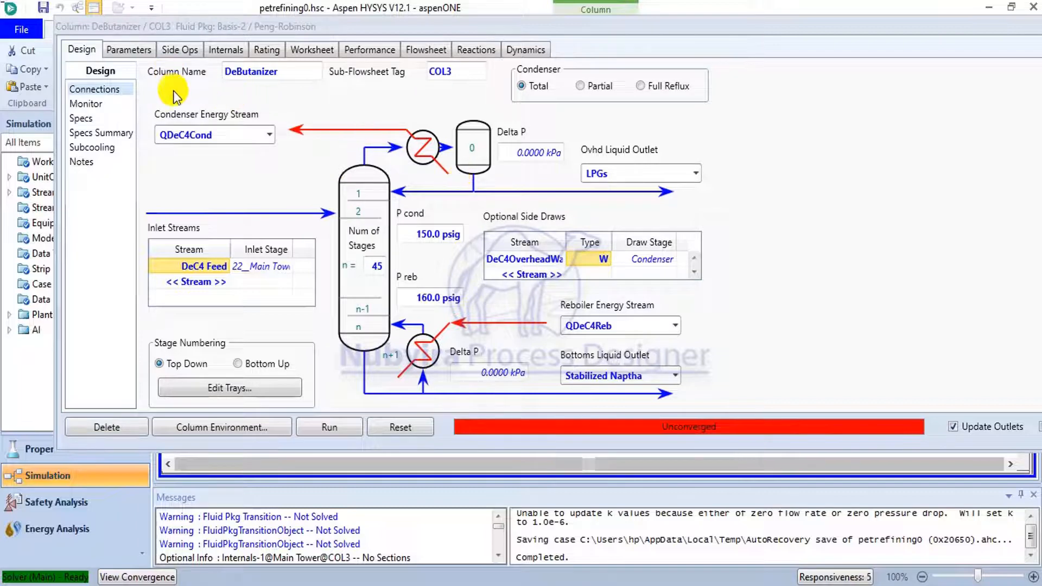
Step: Open the DeButanizer's stage efficiencies, check the tray efficiency in Table 5 of the PDF in Acrobat Reader, and return to Aspen HYSYS
{"action": "left_click", "coordinate": [124, 48]}
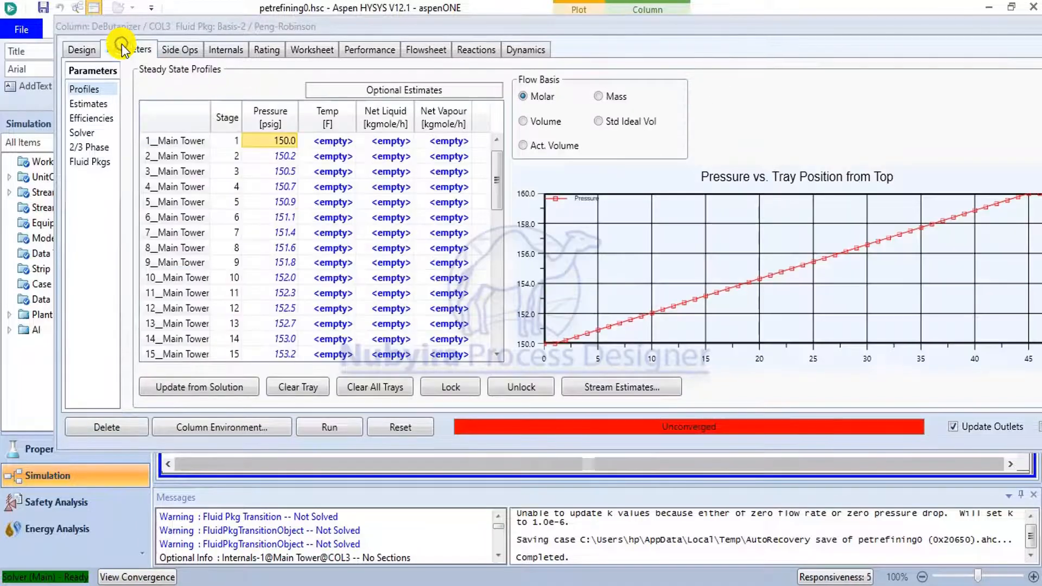
{"action": "left_click", "coordinate": [101, 105]}
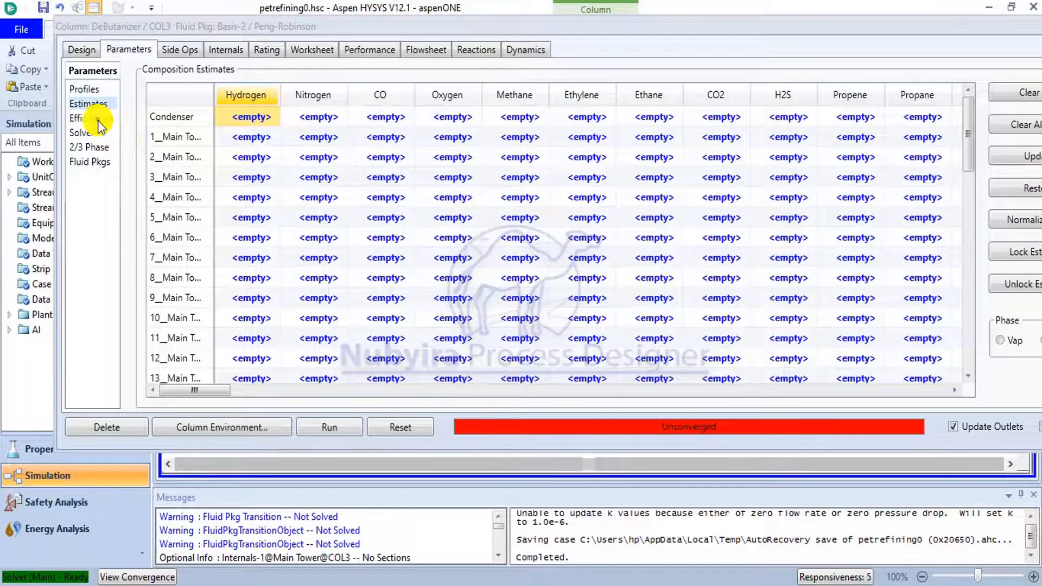
{"action": "left_click", "coordinate": [96, 118]}
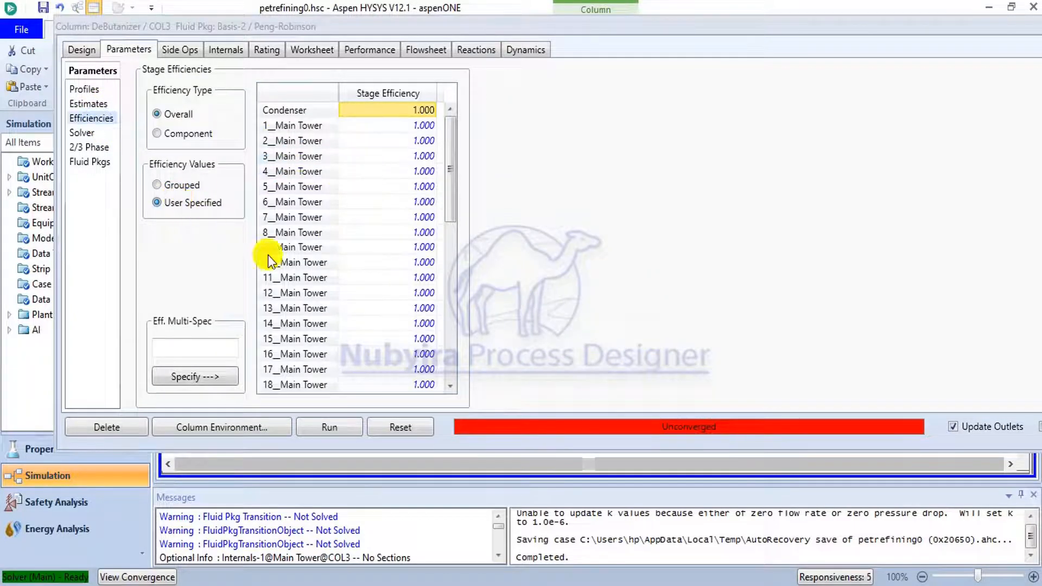
{"action": "left_click", "coordinate": [559, 585]}
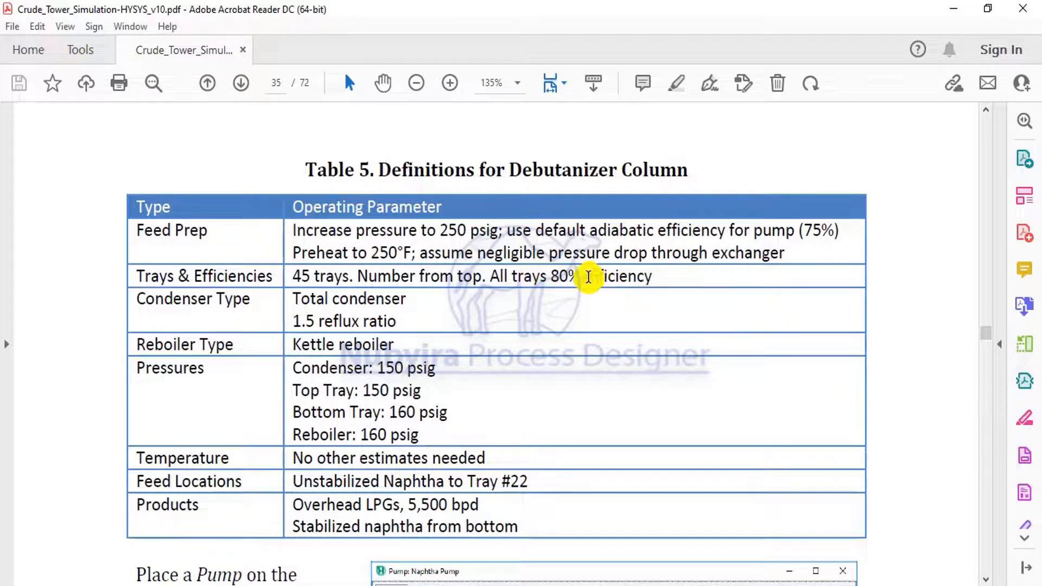
{"action": "left_click", "coordinate": [560, 585]}
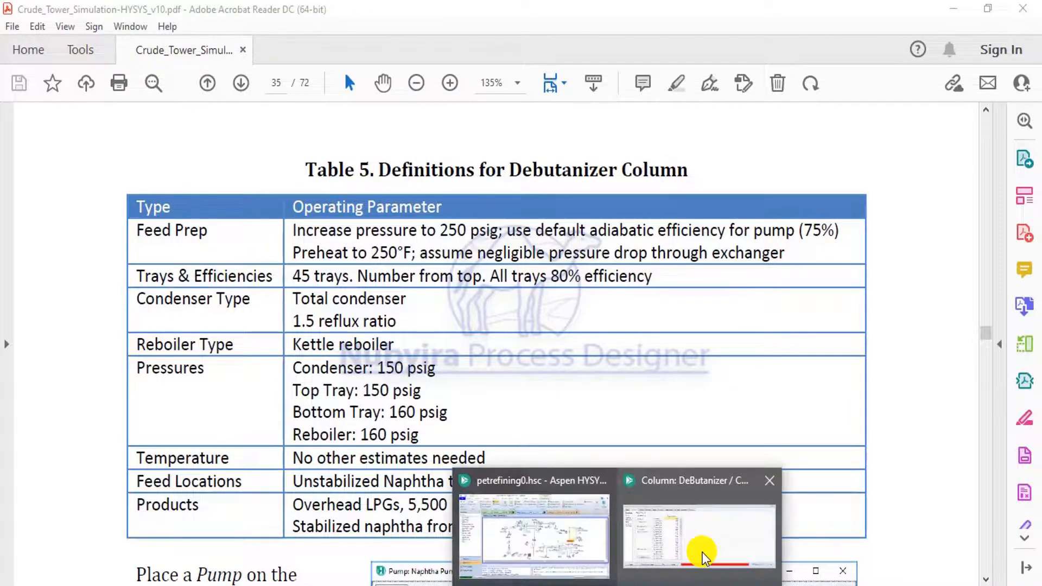
{"action": "left_click", "coordinate": [695, 556]}
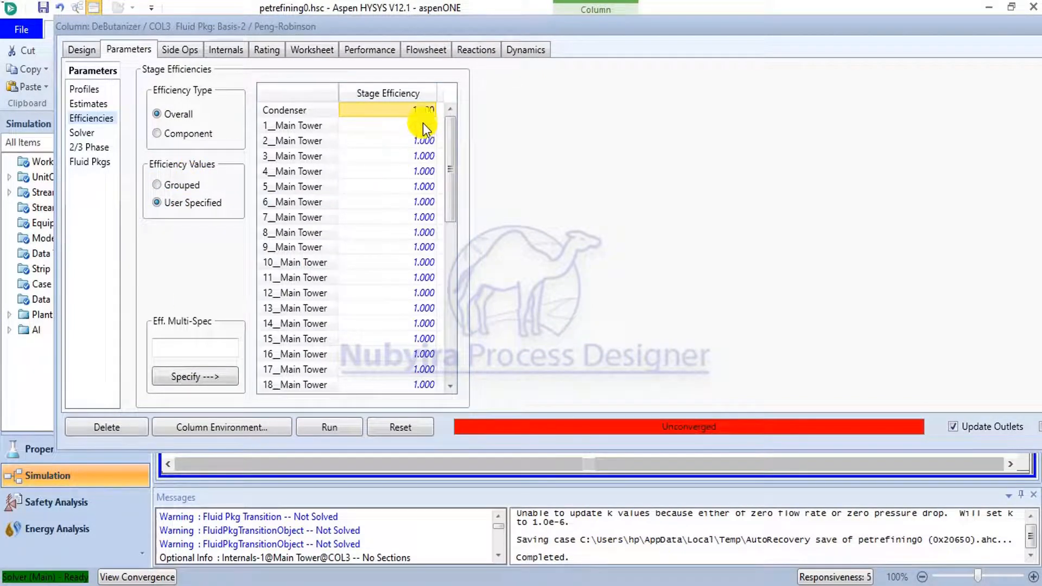
Step: Review the stage efficiency list from condenser to reboiler, comparing it with the trays and efficiencies row of Table 5 in Acrobat Reader
{"action": "type", "text": "0"}
{"action": "scroll", "coordinate": [409, 184], "scroll_direction": "down", "scroll_amount": 9}
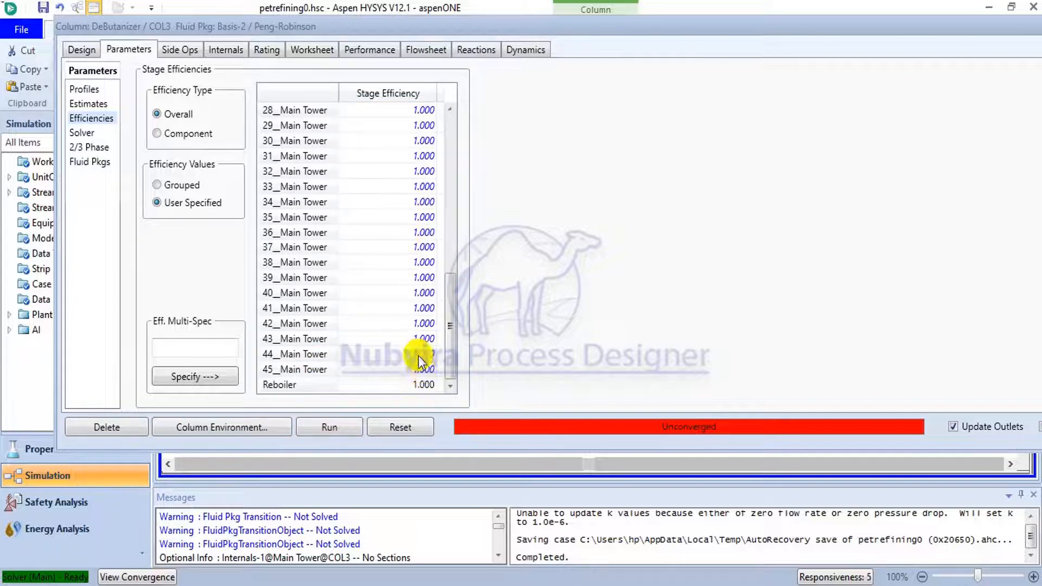
{"action": "scroll", "coordinate": [418, 360], "scroll_direction": "up", "scroll_amount": 9}
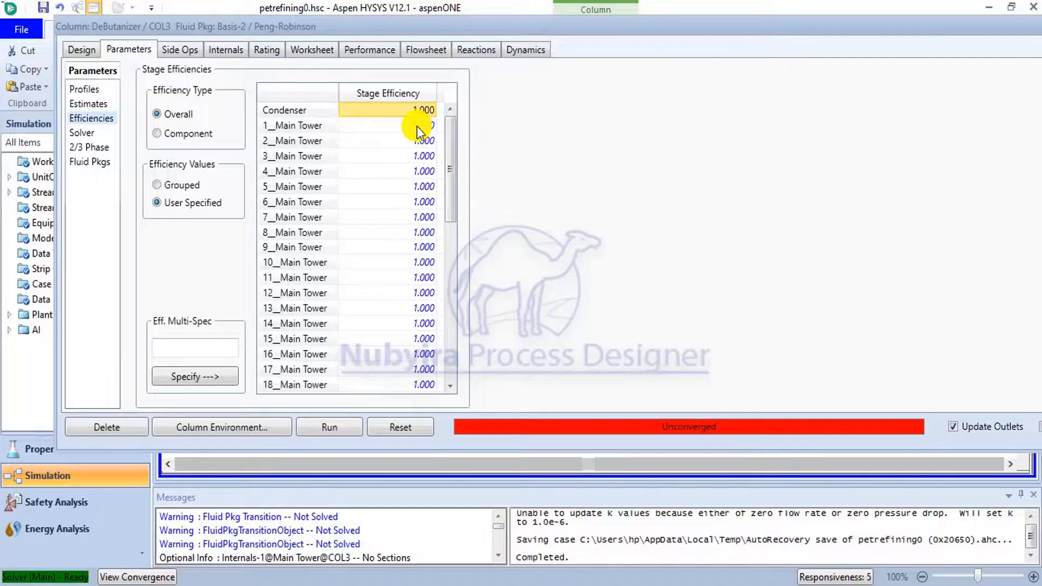
{"action": "key", "text": "alt+Tab"}
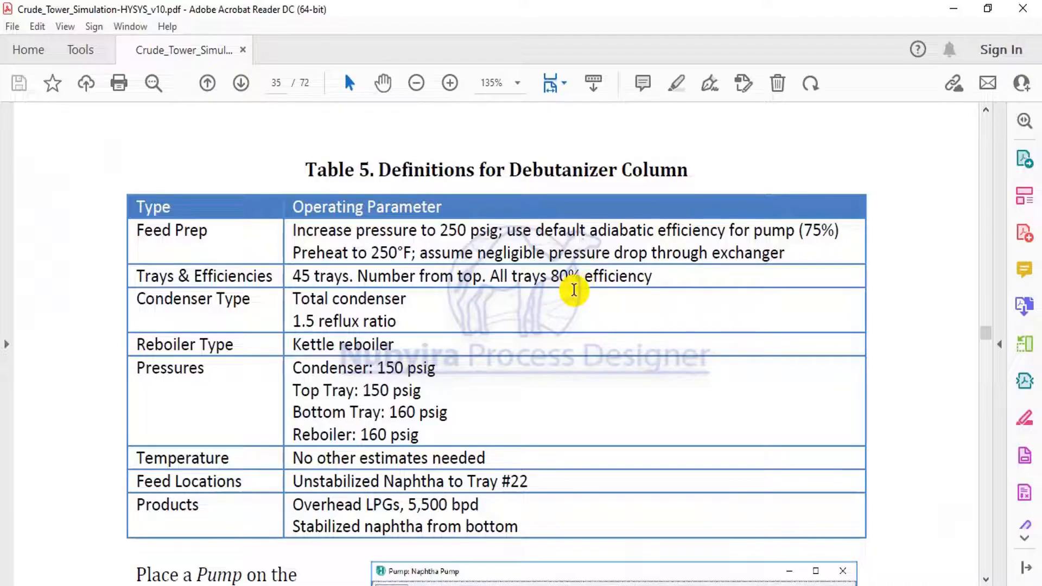
{"action": "left_click", "coordinate": [617, 585]}
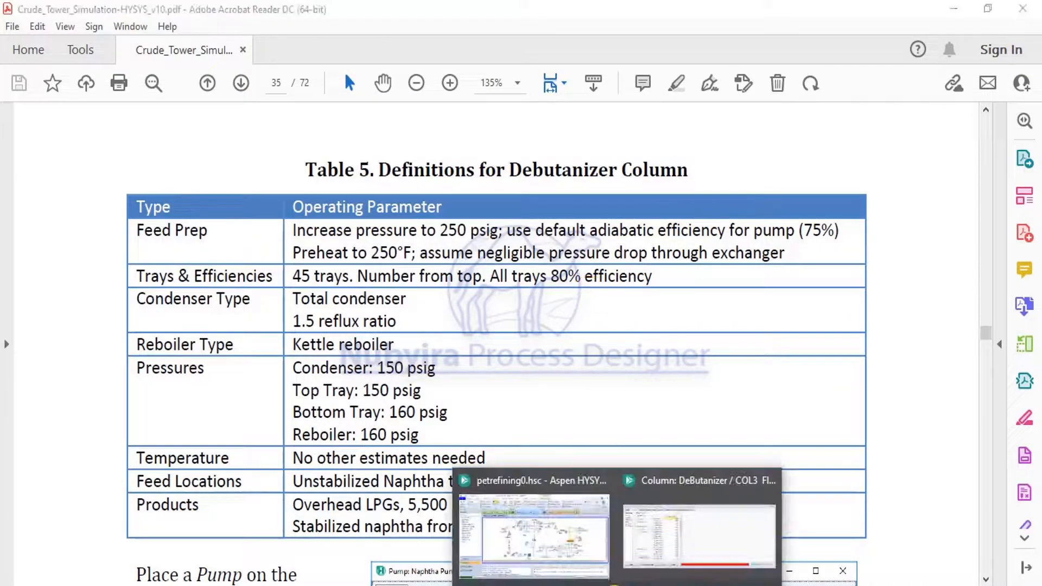
{"action": "left_click", "coordinate": [648, 524]}
Step: Set the stage efficiency of Main Tower trays 1 to 45 to 0.8 in the DeButanizer
{"action": "left_click", "coordinate": [396, 124]}
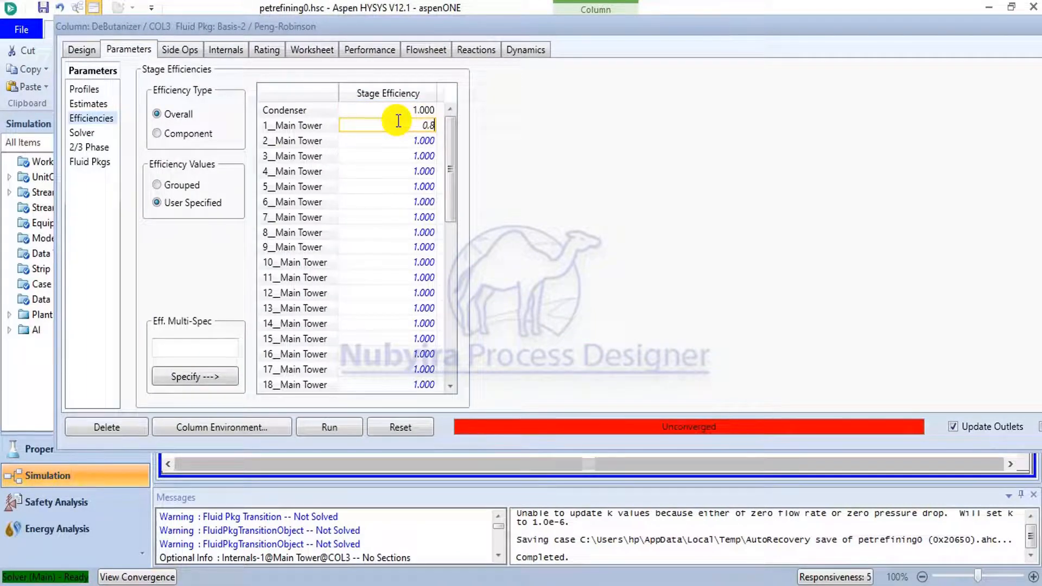
{"action": "key", "text": "Return"}
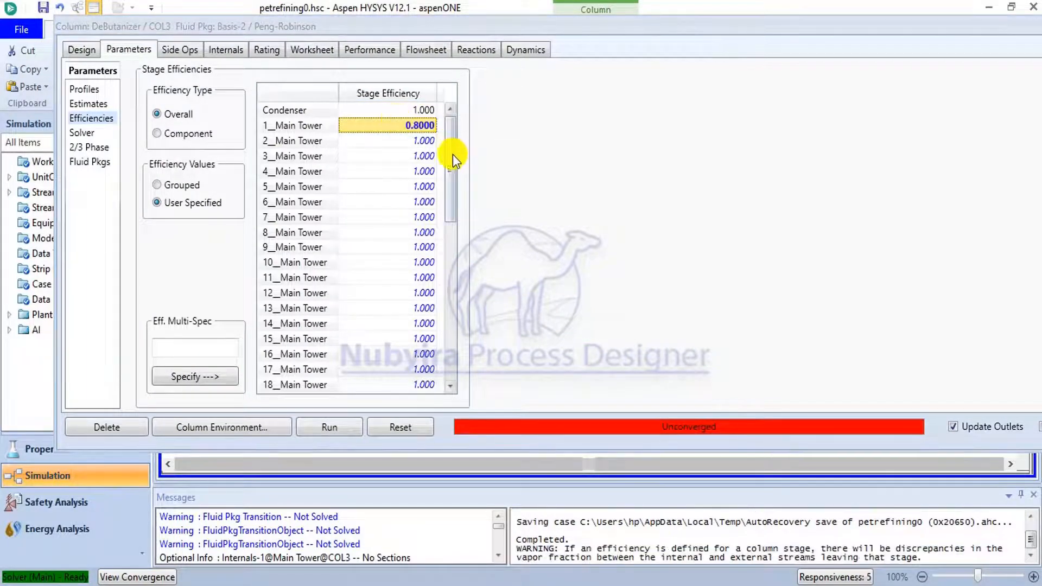
{"action": "left_click", "coordinate": [425, 146]}
{"action": "left_click", "coordinate": [425, 145]}
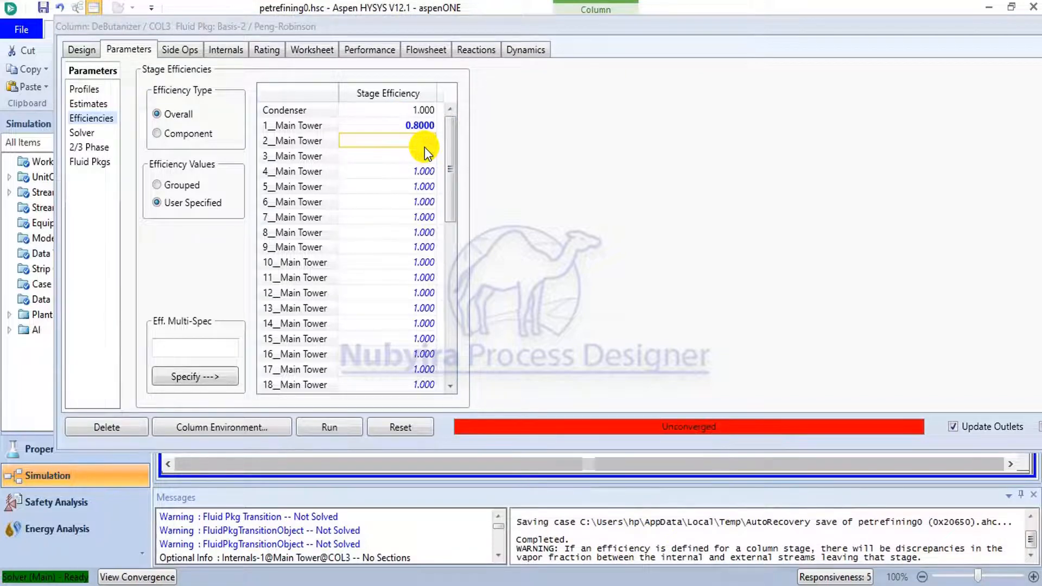
{"action": "type", "text": "0.8000"}
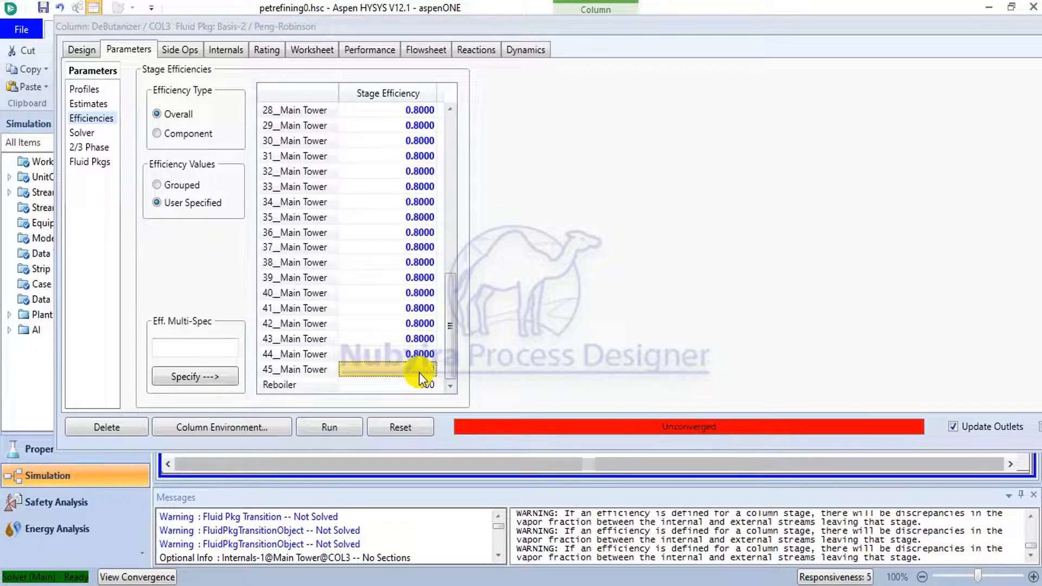
{"action": "type", "text": ".8"}
{"action": "key", "text": "Return"}
Step: Open the DeButanizer's Reflux Ratio specification in Aspen HYSYS and check the required ratio in Table 5 of the PDF in Acrobat Reader
{"action": "left_click", "coordinate": [583, 580]}
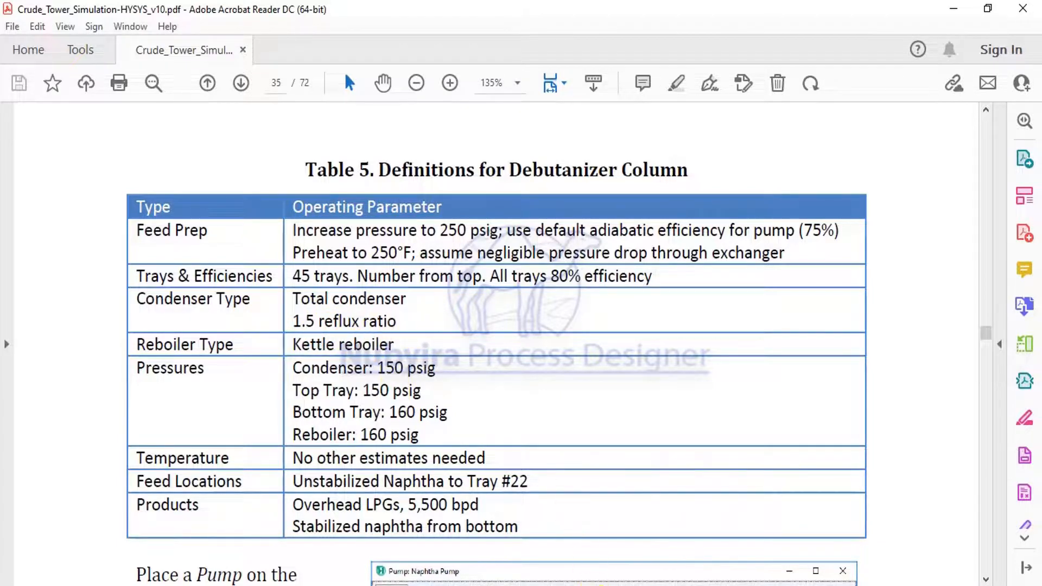
{"action": "left_click", "coordinate": [709, 533]}
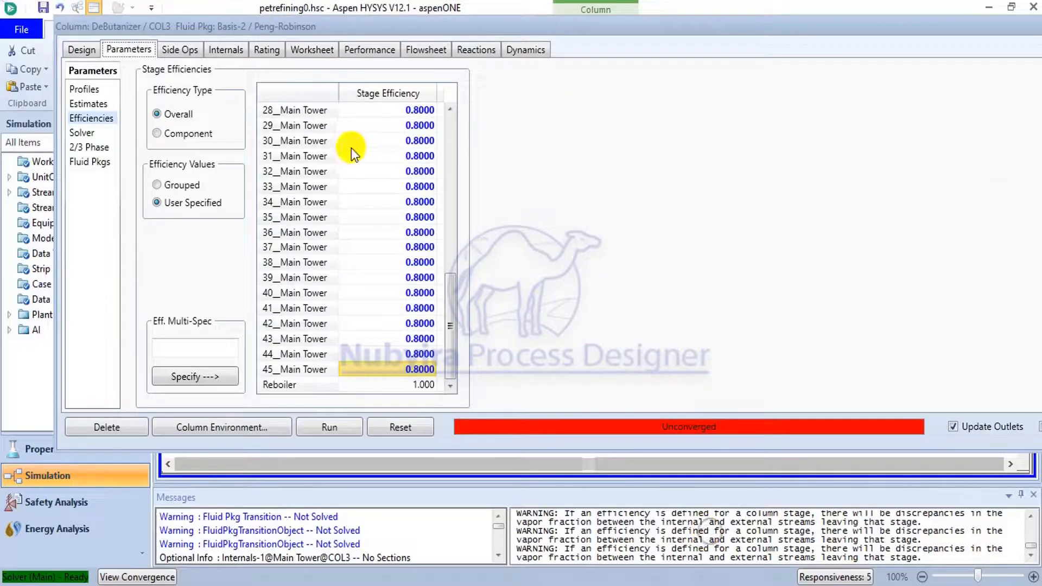
{"action": "left_click", "coordinate": [75, 48]}
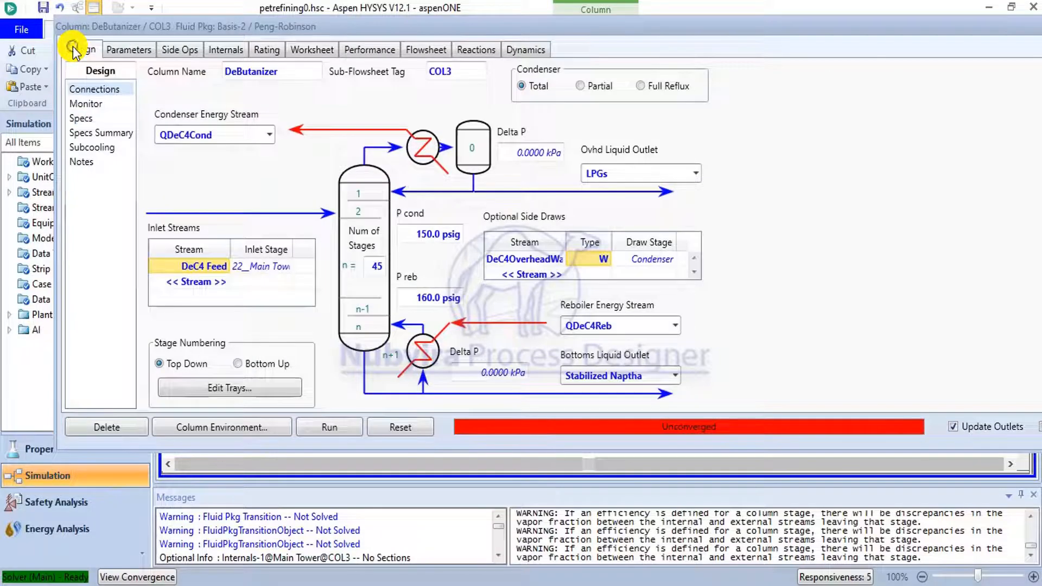
{"action": "left_click", "coordinate": [96, 104]}
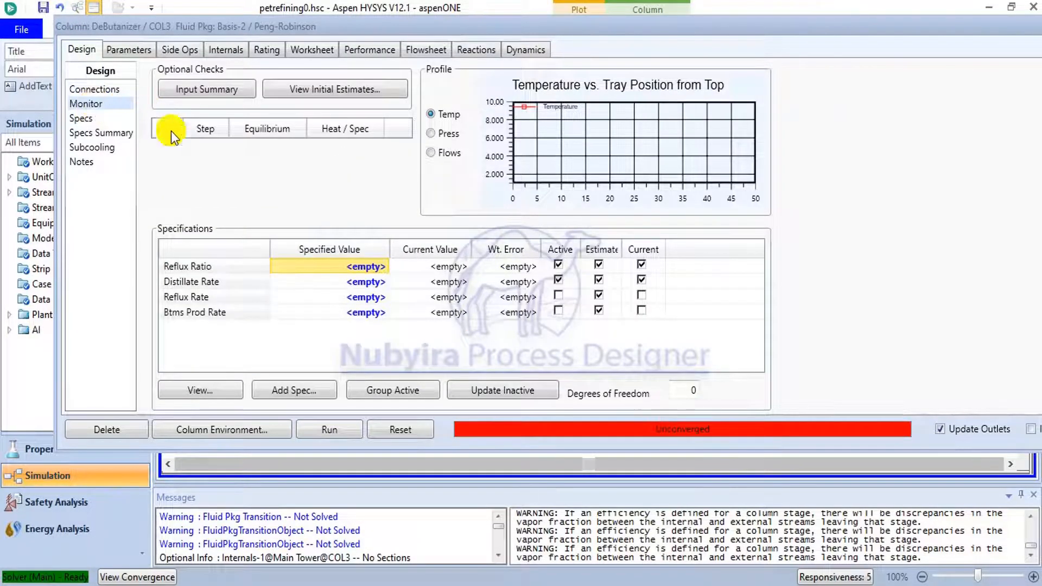
{"action": "double_click", "coordinate": [345, 268]}
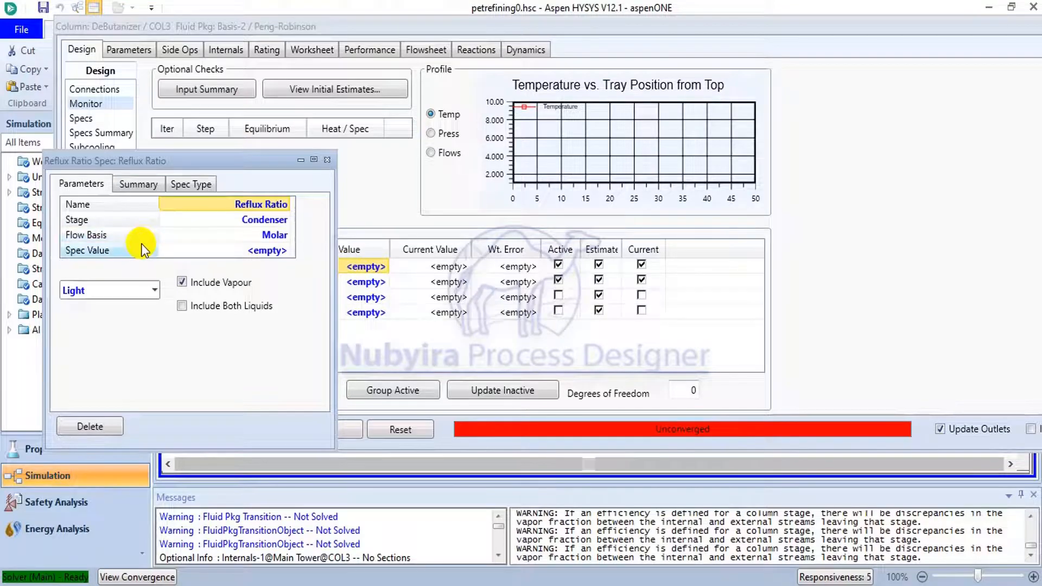
{"action": "key", "text": "alt+Tab"}
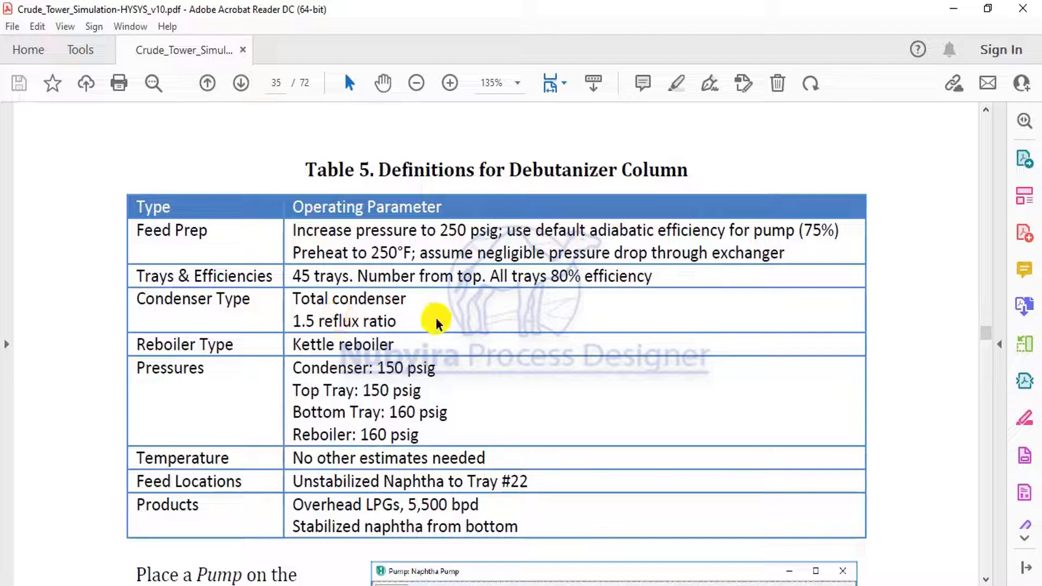
{"action": "left_click", "coordinate": [617, 585]}
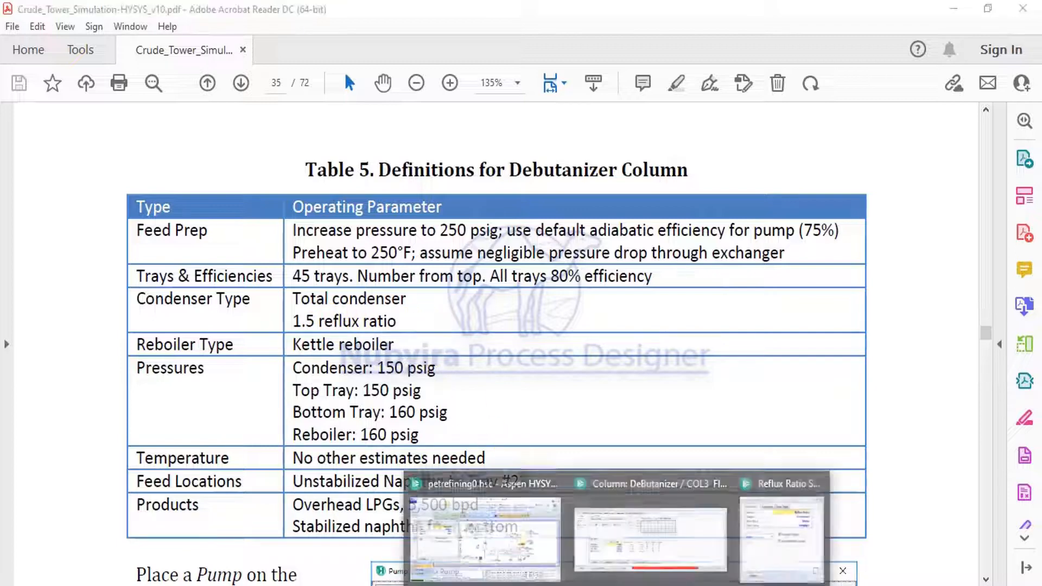
{"action": "left_click", "coordinate": [758, 554]}
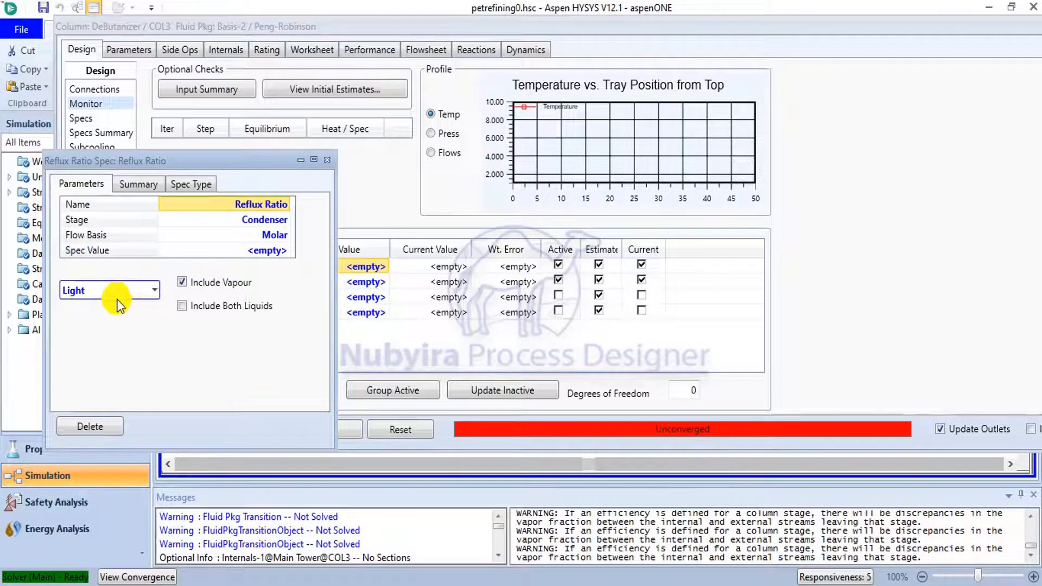
Step: Set the Reflux Ratio specification to 1.5, keeping the Light liquid phase, and close the specification
{"action": "left_click", "coordinate": [152, 293]}
{"action": "left_click", "coordinate": [152, 293]}
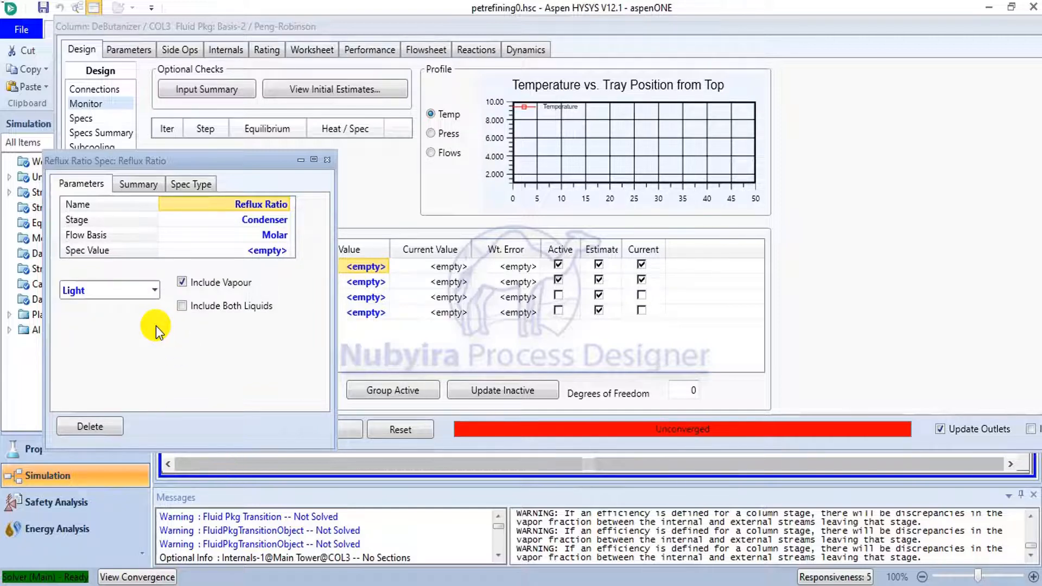
{"action": "left_click", "coordinate": [275, 251]}
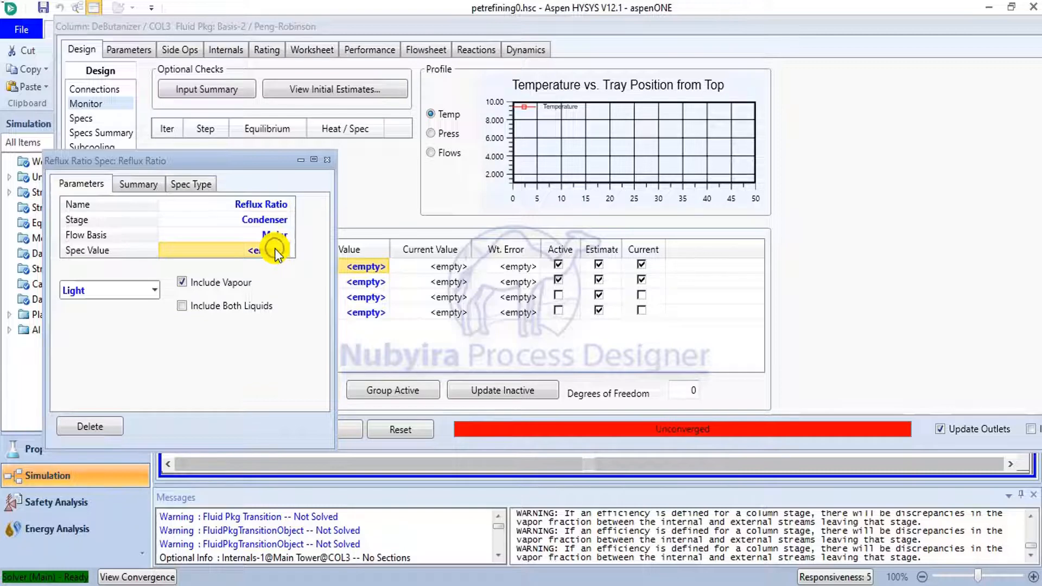
{"action": "left_click", "coordinate": [277, 251]}
{"action": "type", "text": "1.5"}
{"action": "key", "text": "Return"}
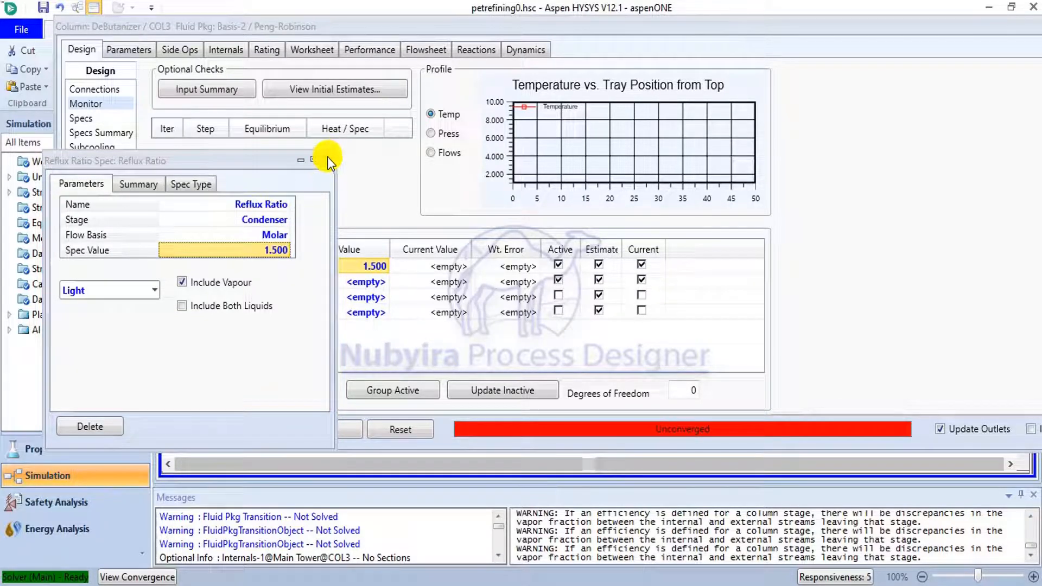
{"action": "left_click", "coordinate": [326, 160]}
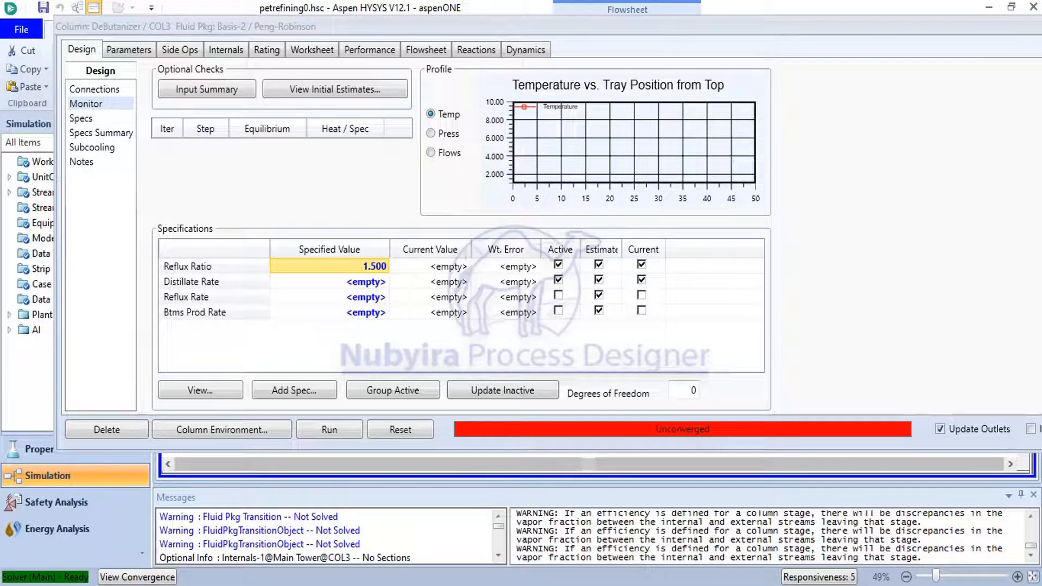
Step: Check the LPGs rate in the PDF's Table 5 and set the Distillate Rate specification to 5500 barrel/day on a Std Ideal Vol basis
{"action": "key", "text": "alt+Tab"}
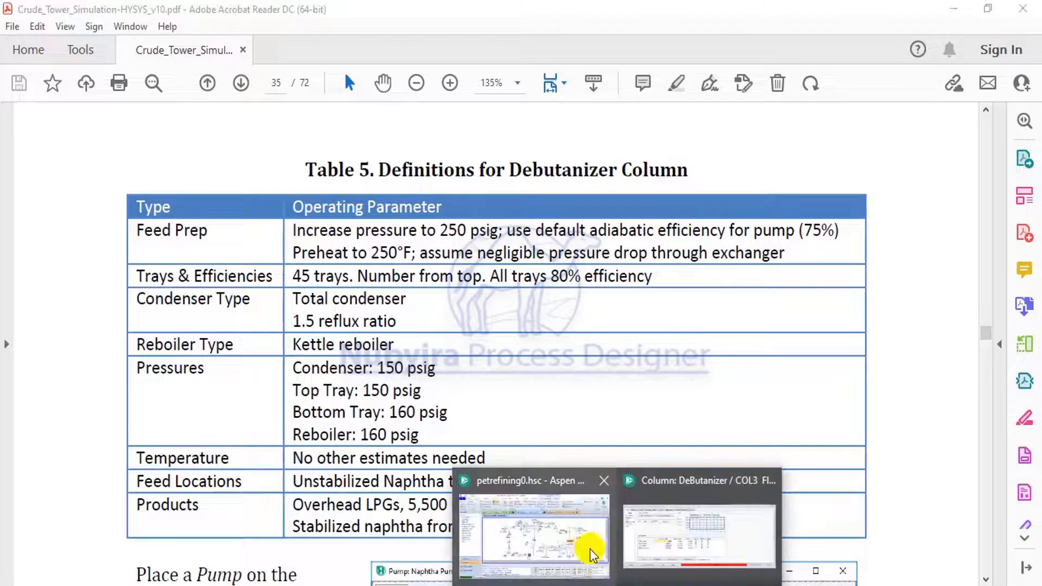
{"action": "left_click", "coordinate": [649, 541]}
{"action": "double_click", "coordinate": [370, 282]}
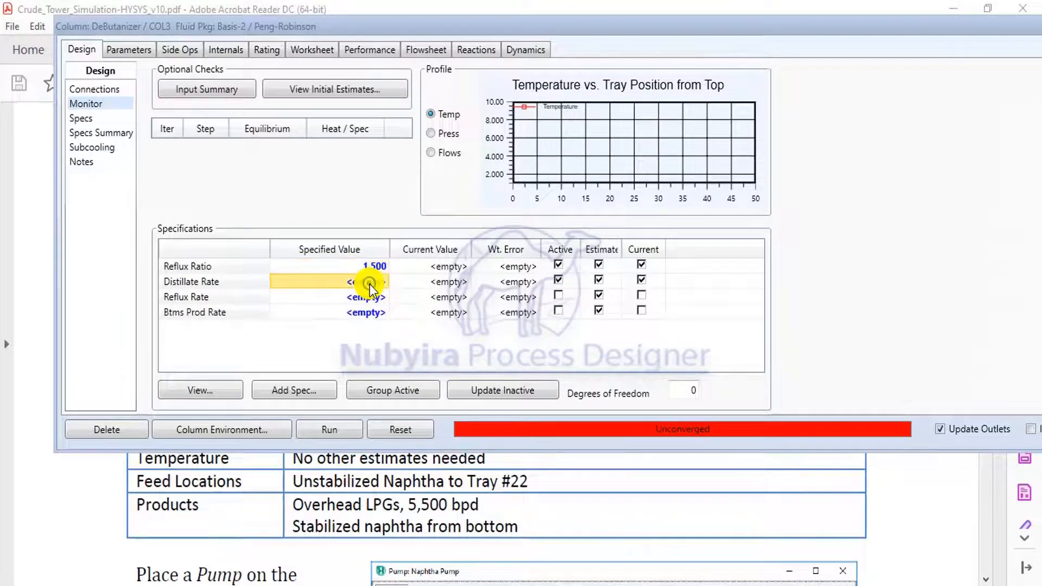
{"action": "left_click", "coordinate": [287, 235]}
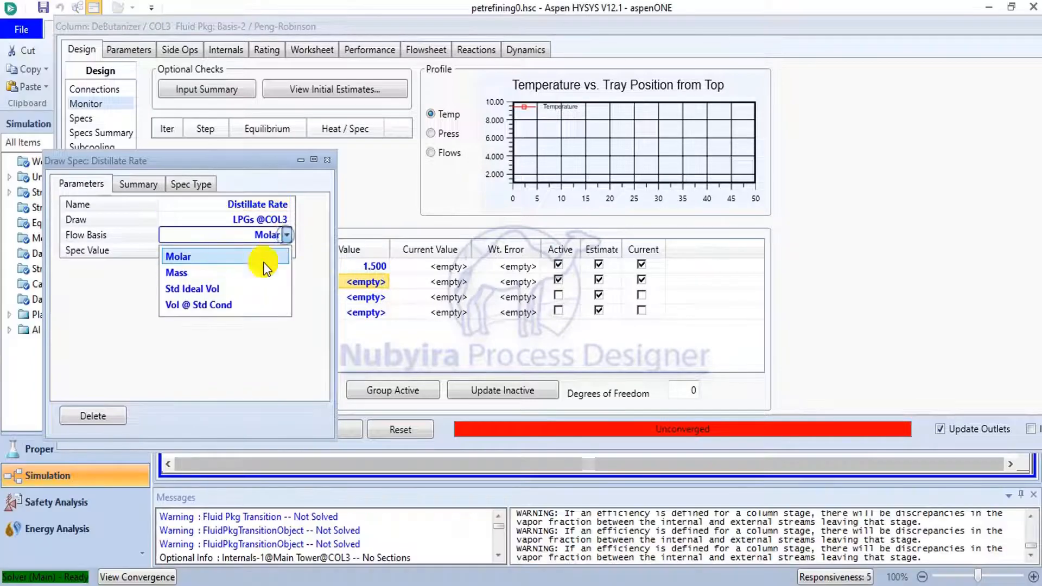
{"action": "left_click", "coordinate": [239, 285]}
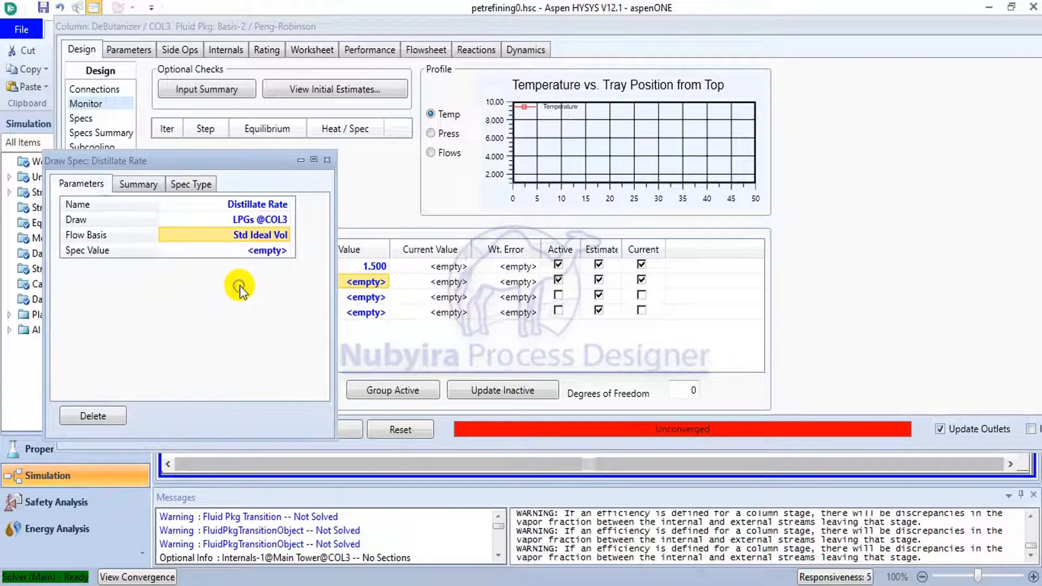
{"action": "left_click", "coordinate": [270, 253]}
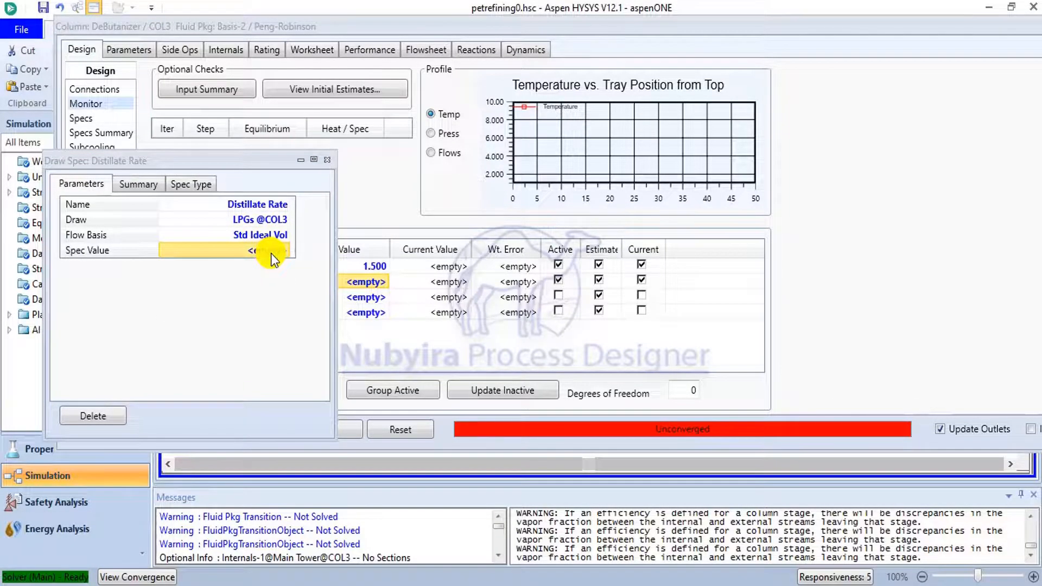
{"action": "type", "text": "5500"}
{"action": "key", "text": "Return"}
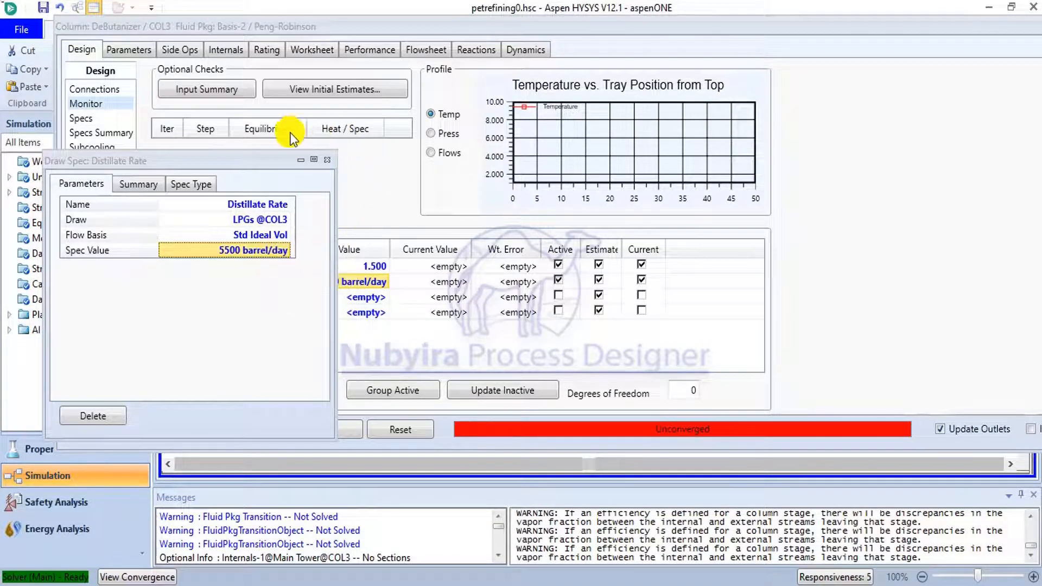
{"action": "left_click", "coordinate": [328, 162]}
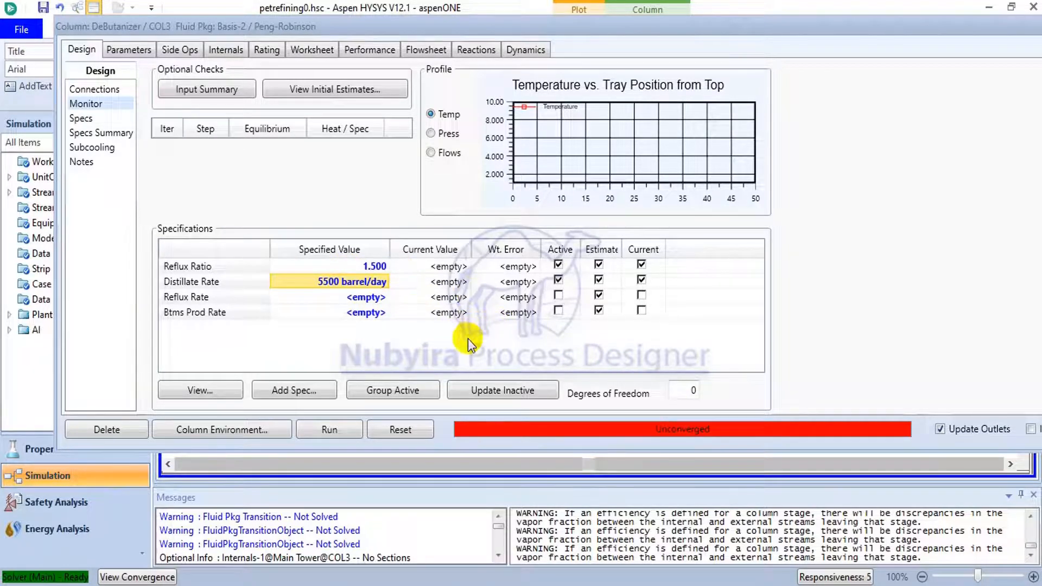
Step: Run the DeButanizer column with its reflux ratio and distillate rate specifications active
{"action": "left_click", "coordinate": [337, 430]}
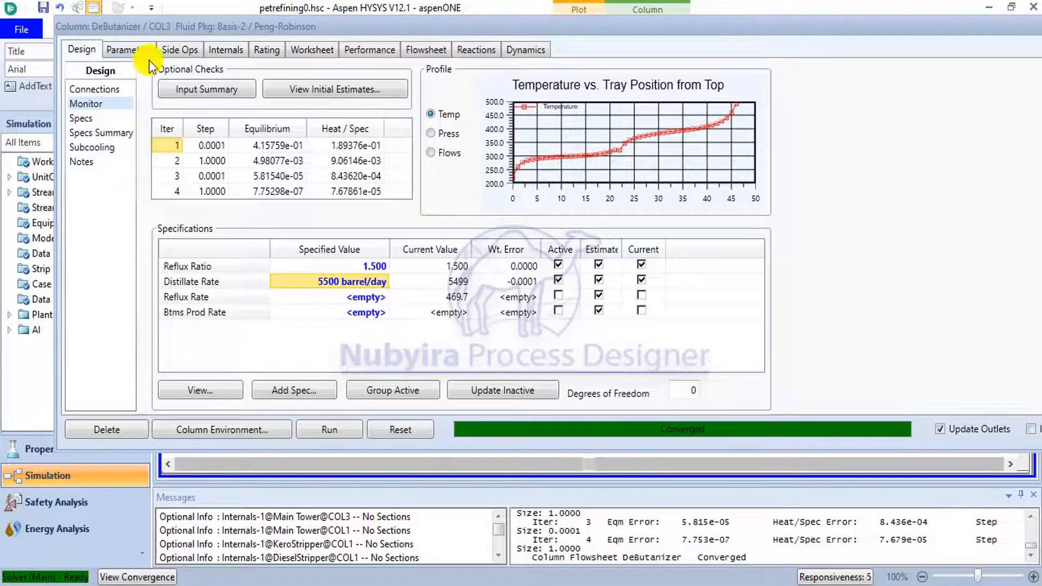
{"action": "left_click", "coordinate": [1020, 26]}
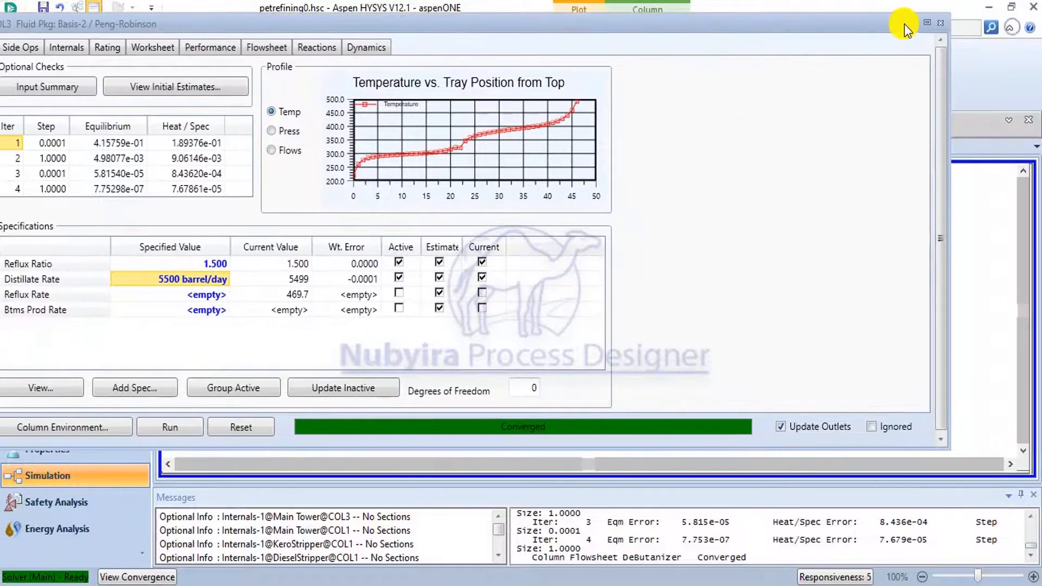
Step: Close the DeButanizer column window to return to the main flowsheet, and reopen the column maximized
{"action": "left_click", "coordinate": [936, 27]}
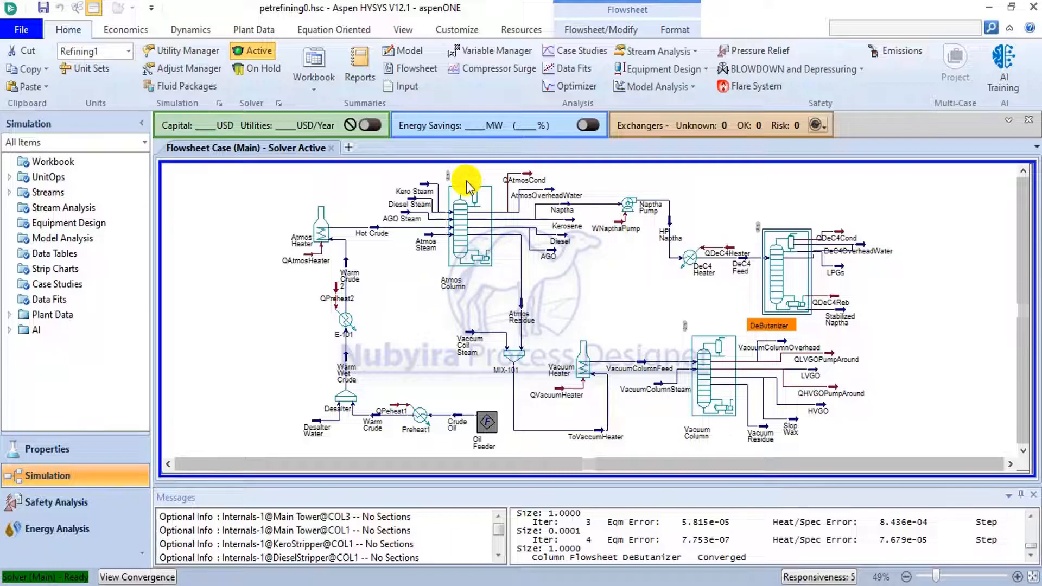
{"action": "left_click", "coordinate": [659, 288]}
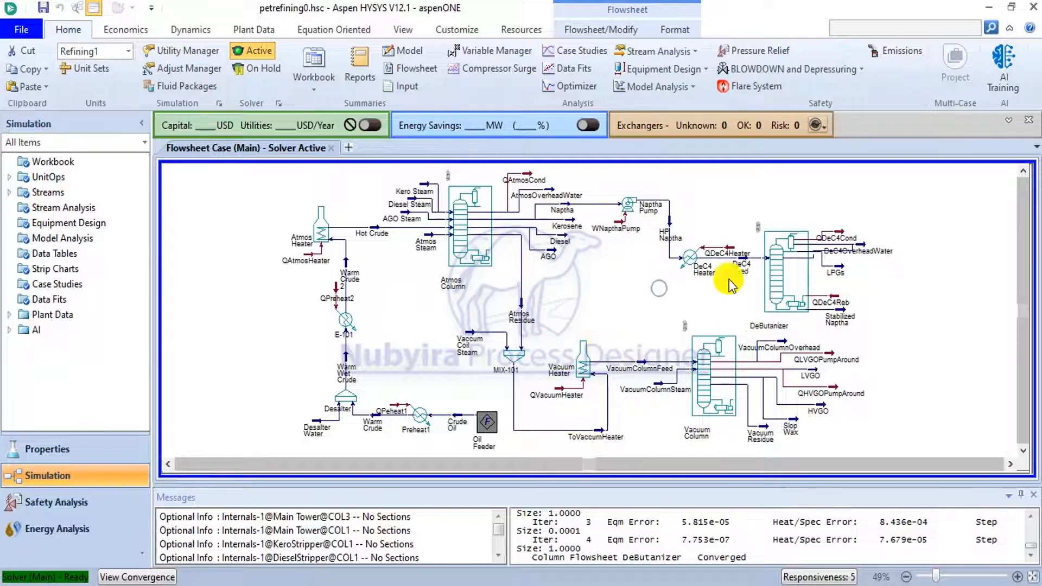
{"action": "left_click", "coordinate": [797, 274]}
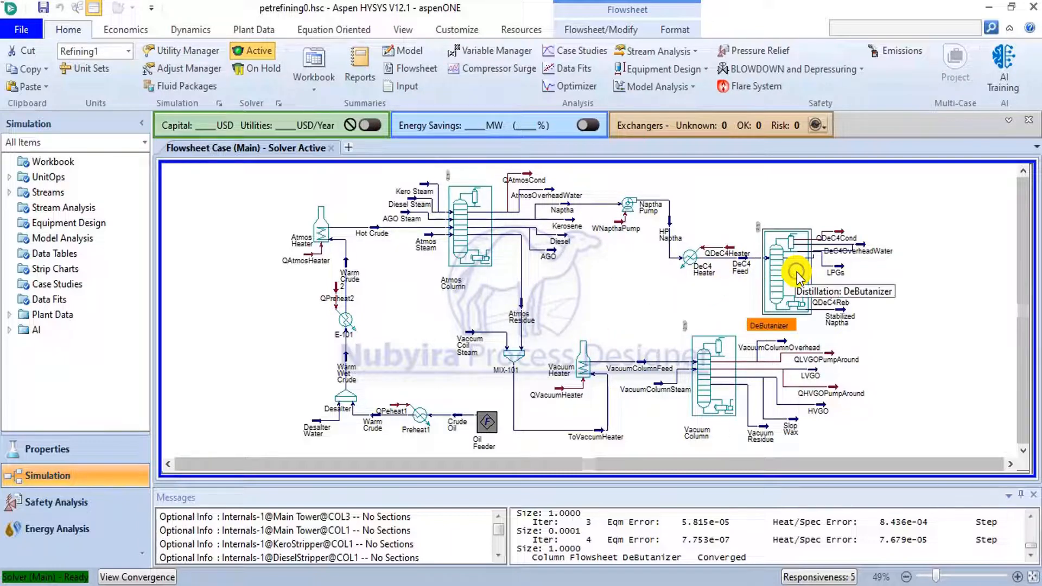
{"action": "double_click", "coordinate": [796, 272]}
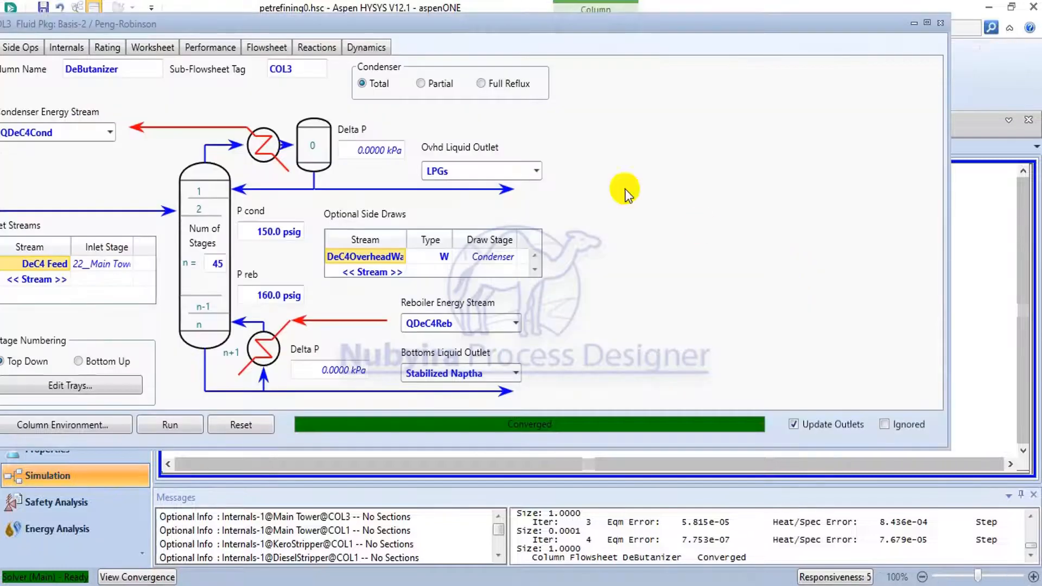
{"action": "left_click", "coordinate": [927, 24]}
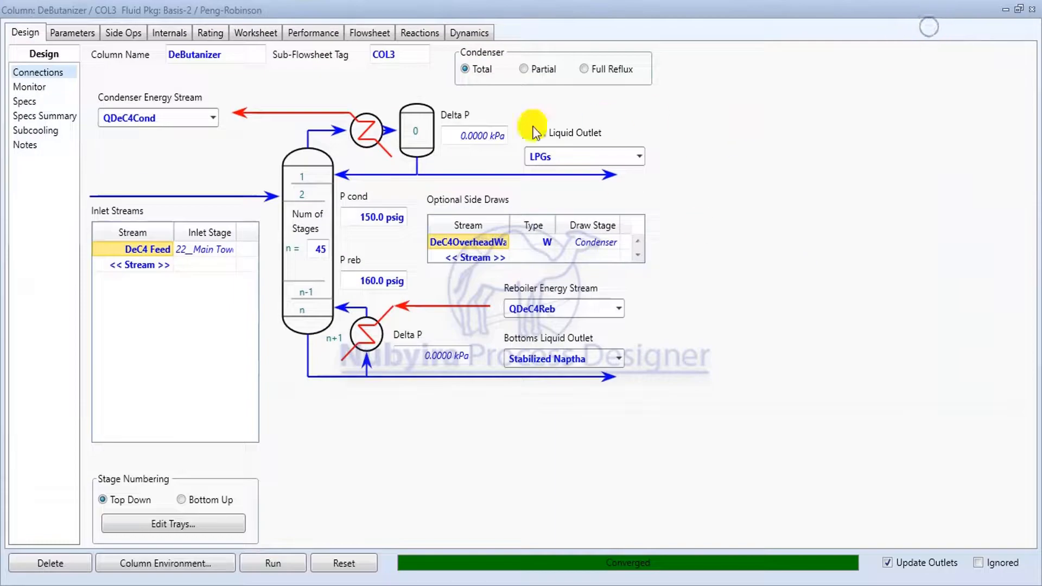
Step: Examine the molar compositions of the DeC4 Feed and the column products in the DeButanizer's performance summary
{"action": "left_click", "coordinate": [318, 34]}
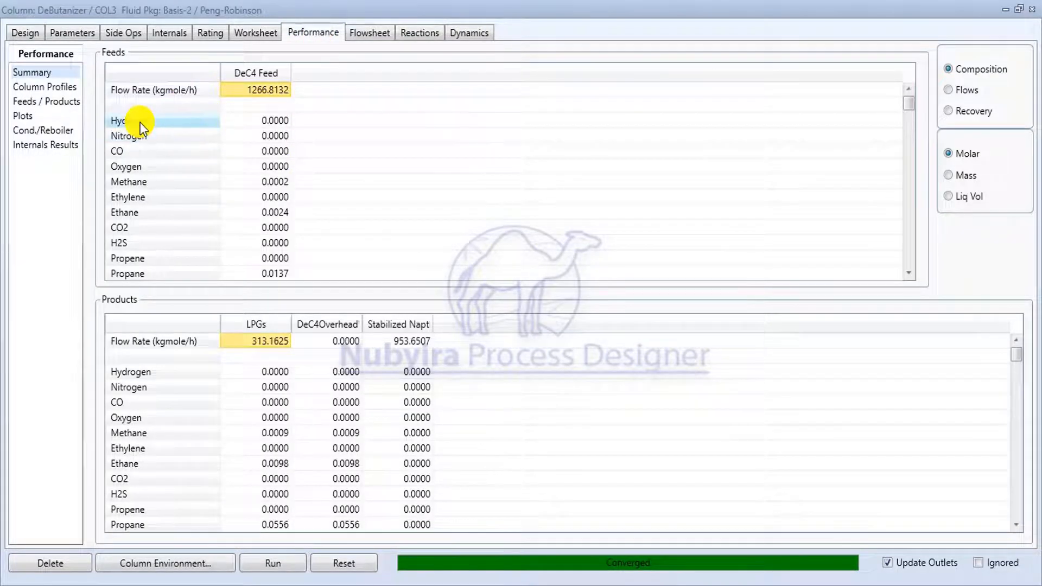
{"action": "scroll", "coordinate": [163, 146], "scroll_direction": "down", "scroll_amount": 1}
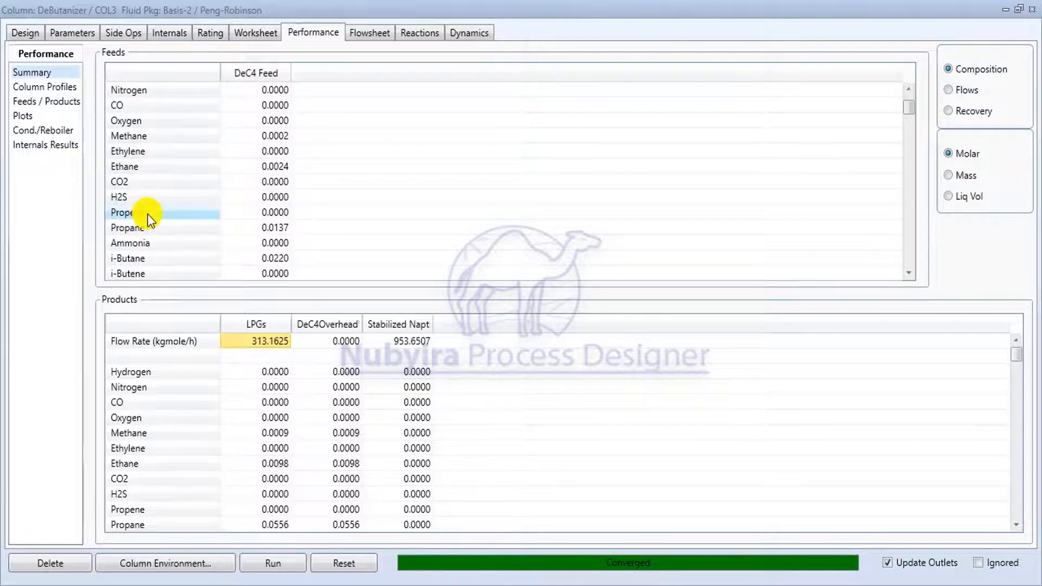
{"action": "scroll", "coordinate": [146, 236], "scroll_direction": "down", "scroll_amount": 3}
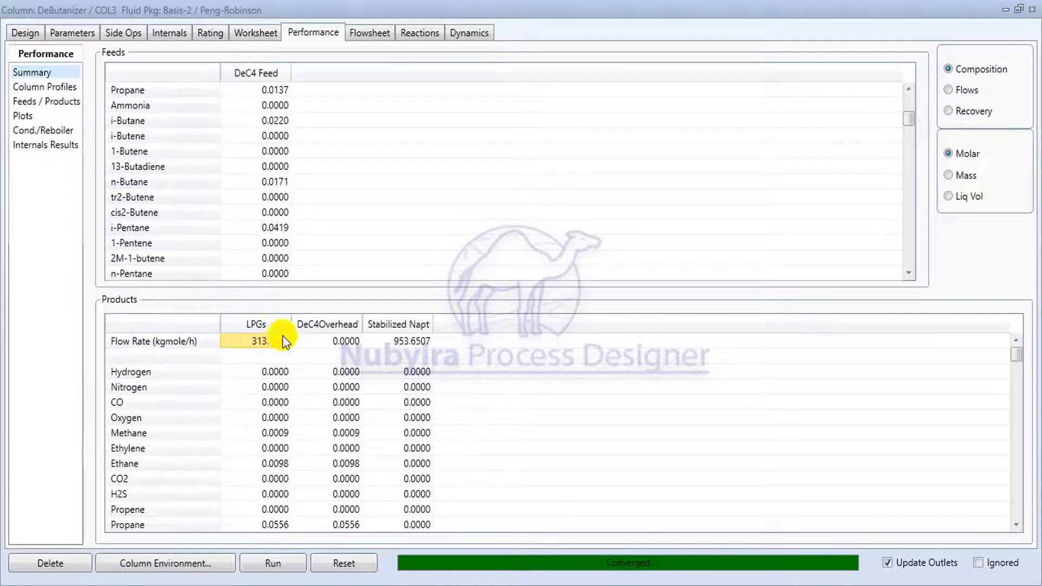
{"action": "scroll", "coordinate": [275, 403], "scroll_direction": "down", "scroll_amount": 4}
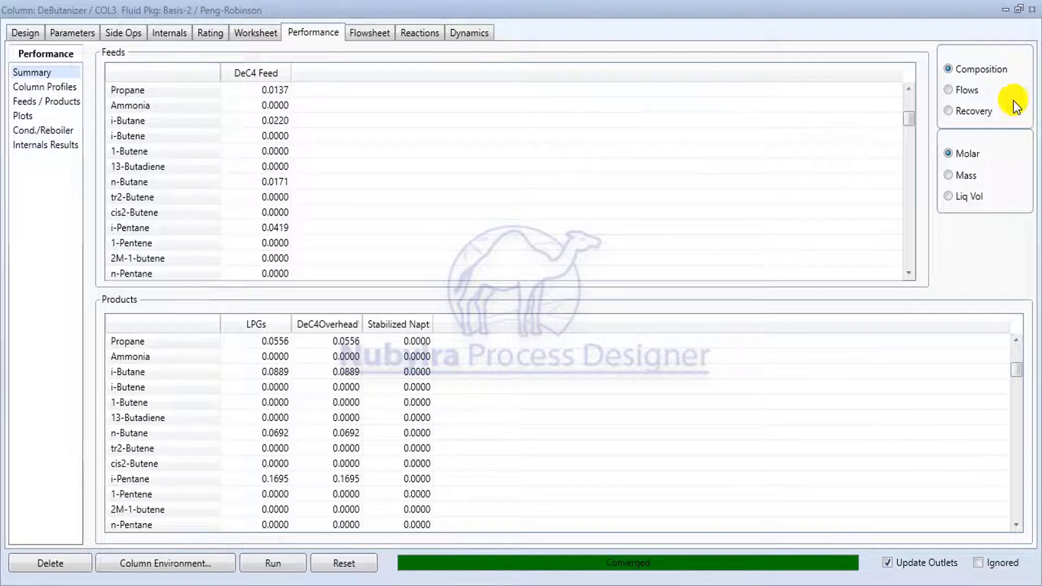
Step: Show the performance summary as component flows on a liquid volume basis and examine the light components in the DeC4 Feed
{"action": "left_click", "coordinate": [971, 94]}
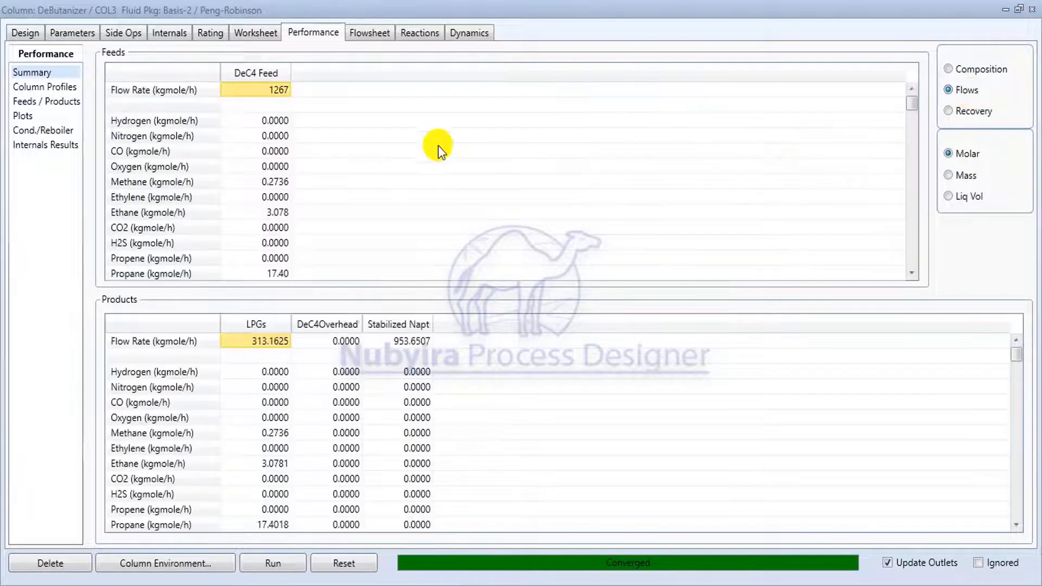
{"action": "left_click", "coordinate": [957, 196]}
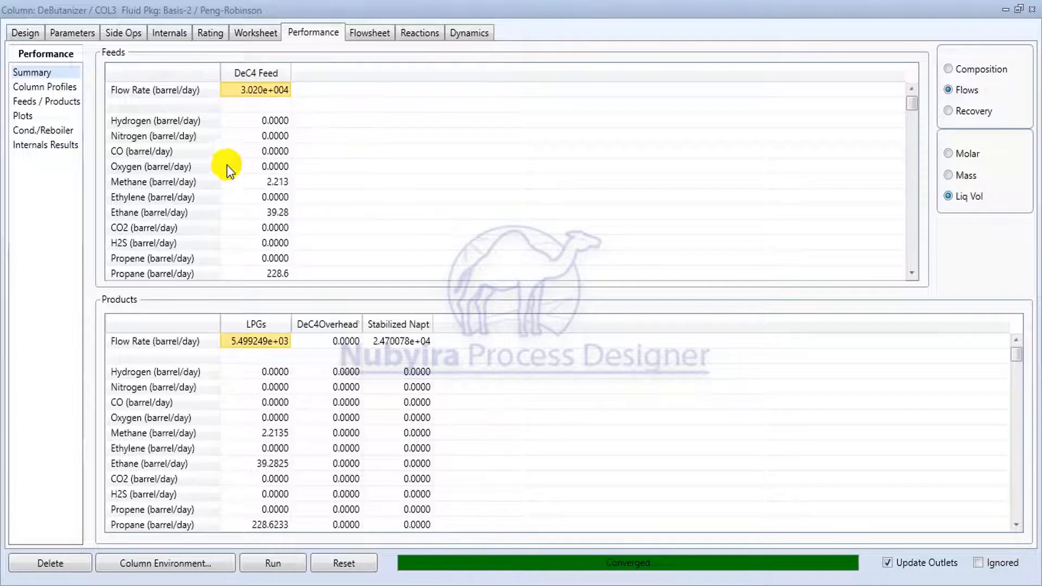
{"action": "scroll", "coordinate": [180, 168], "scroll_direction": "down", "scroll_amount": 4}
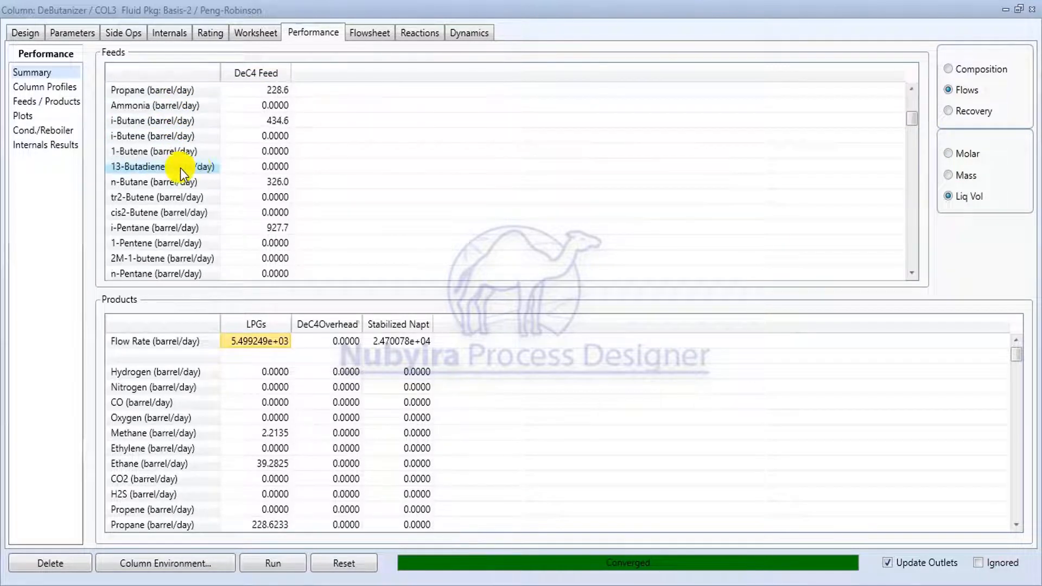
{"action": "scroll", "coordinate": [227, 184], "scroll_direction": "up", "scroll_amount": 2}
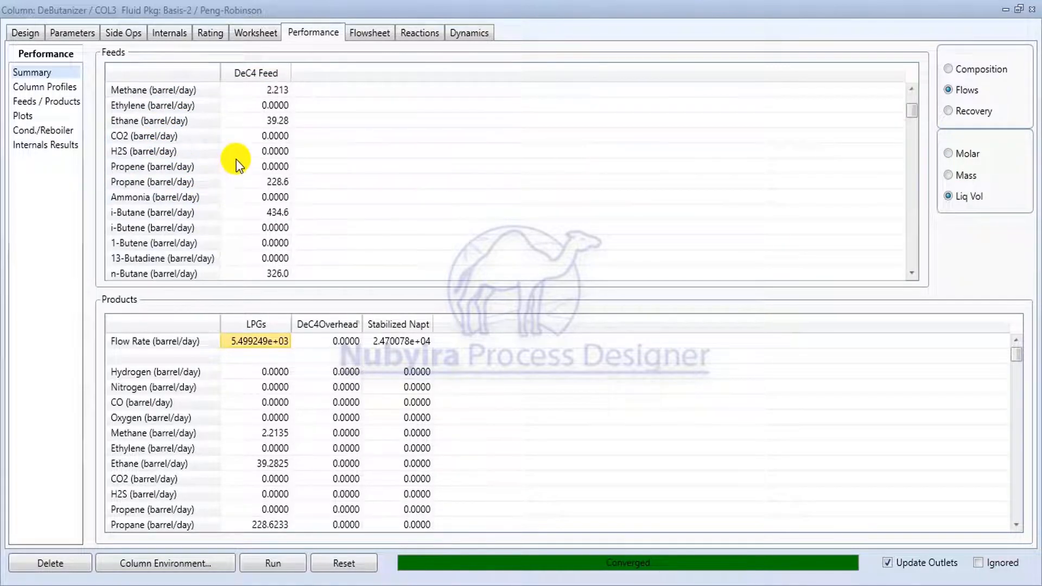
{"action": "scroll", "coordinate": [234, 158], "scroll_direction": "up", "scroll_amount": 2}
{"action": "scroll", "coordinate": [191, 191], "scroll_direction": "down", "scroll_amount": 5}
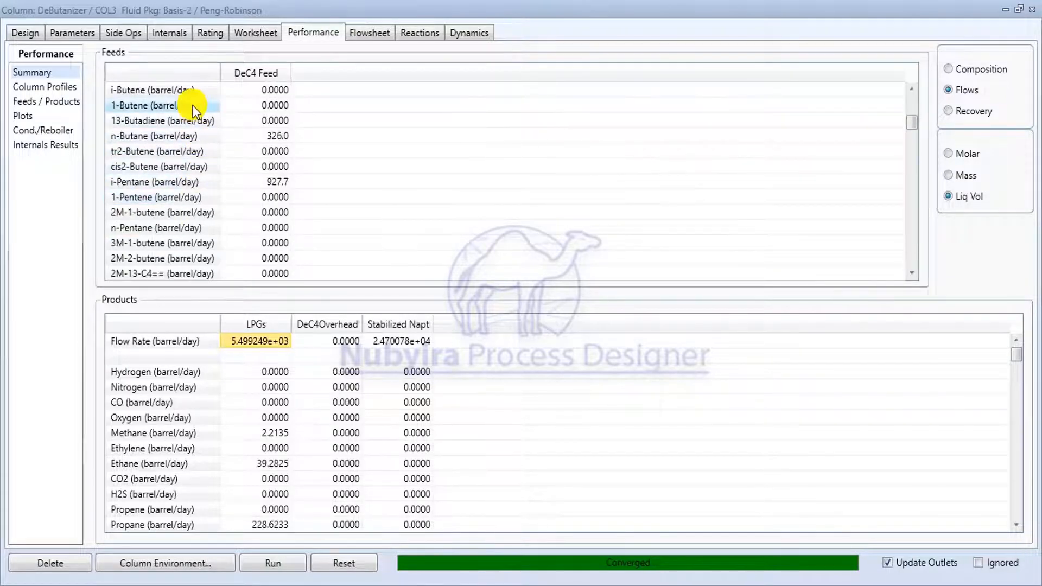
{"action": "scroll", "coordinate": [193, 105], "scroll_direction": "up", "scroll_amount": 1}
{"action": "mouse_move", "coordinate": [282, 124]}
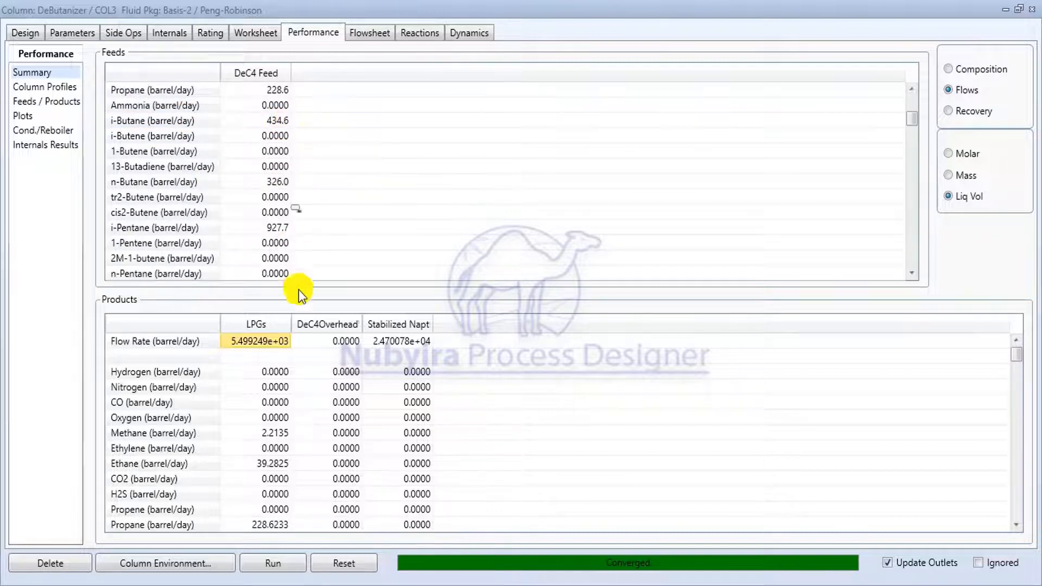
Step: Compare the light component flows, from methane to the pentanes, between the LPGs and Stabilized Naptha products
{"action": "scroll", "coordinate": [297, 391], "scroll_direction": "down", "scroll_amount": 1}
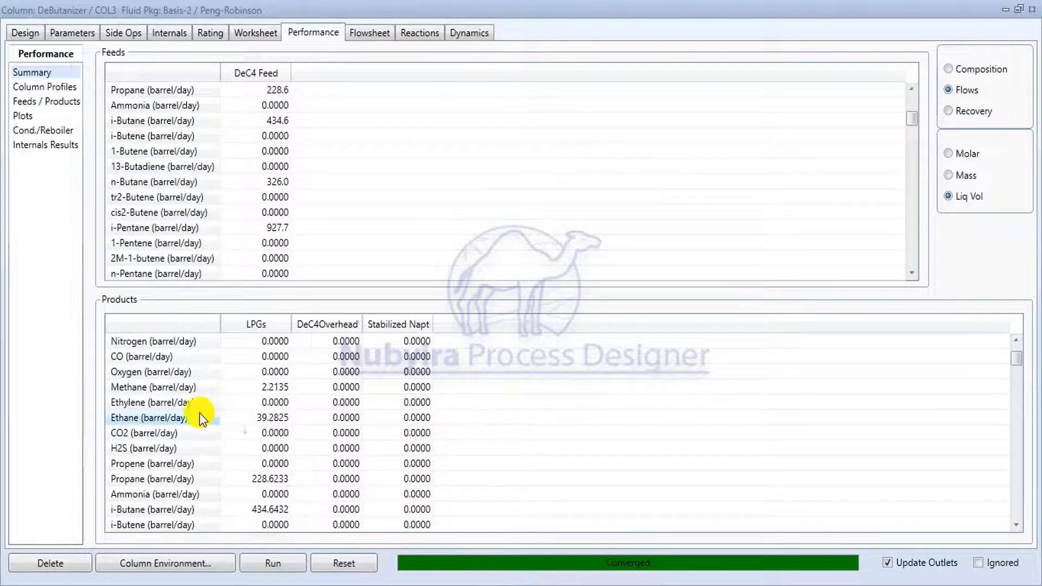
{"action": "scroll", "coordinate": [188, 418], "scroll_direction": "down", "scroll_amount": 3}
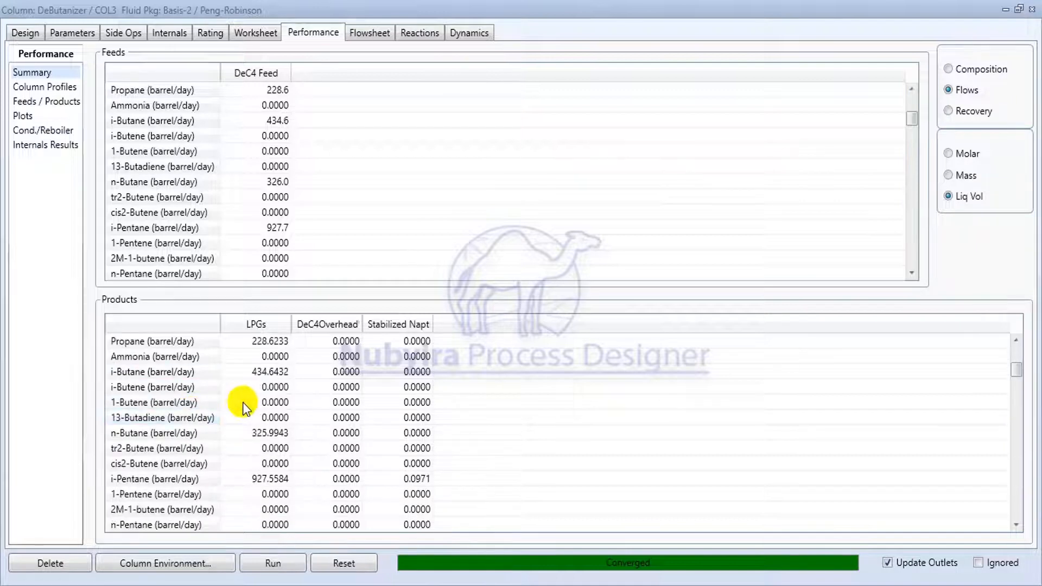
{"action": "scroll", "coordinate": [243, 399], "scroll_direction": "up", "scroll_amount": 4}
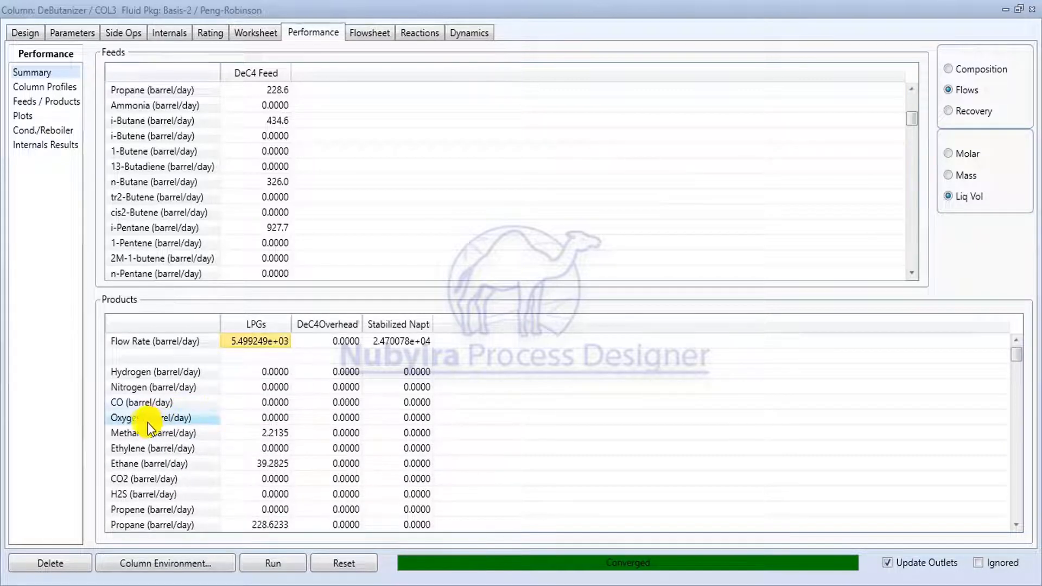
{"action": "scroll", "coordinate": [137, 452], "scroll_direction": "down", "scroll_amount": 3}
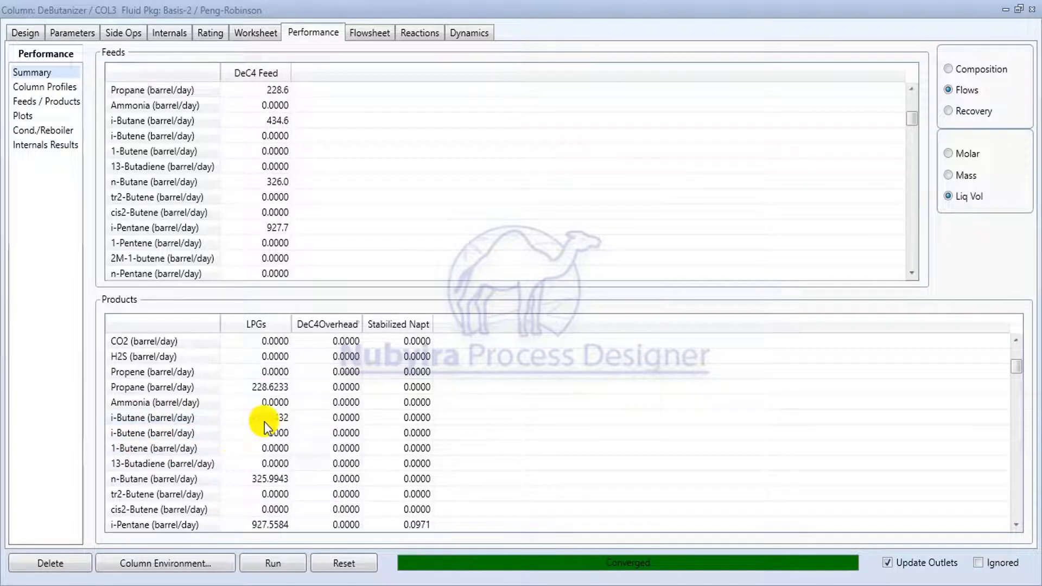
{"action": "scroll", "coordinate": [413, 371], "scroll_direction": "down", "scroll_amount": 2}
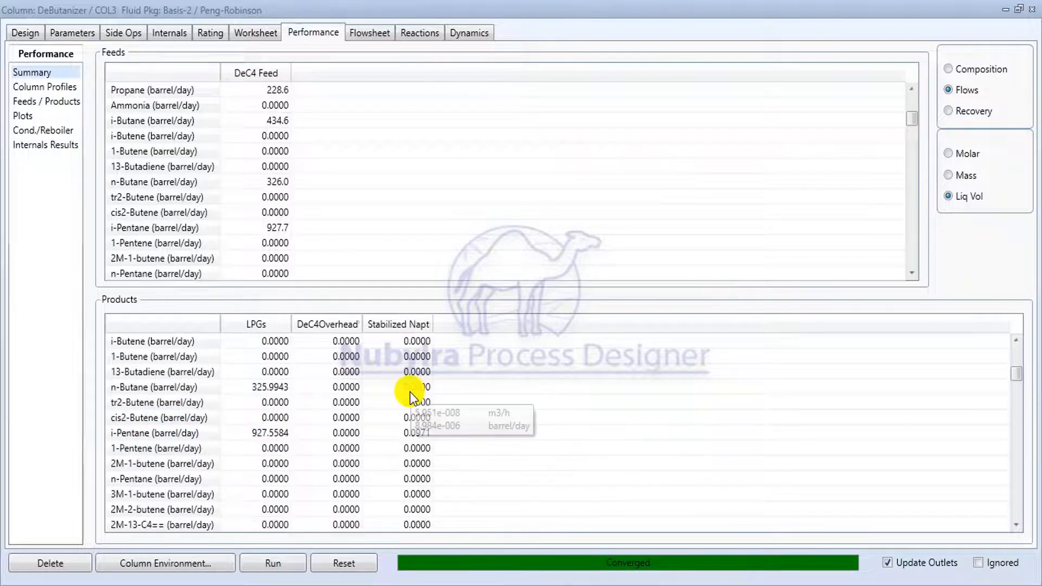
{"action": "scroll", "coordinate": [269, 442], "scroll_direction": "down", "scroll_amount": 4}
Step: Examine how the boiling-range cuts up to 1510+F split between the product streams, and return to the DeC4 Feed's total flow
{"action": "scroll", "coordinate": [284, 441], "scroll_direction": "down", "scroll_amount": 3}
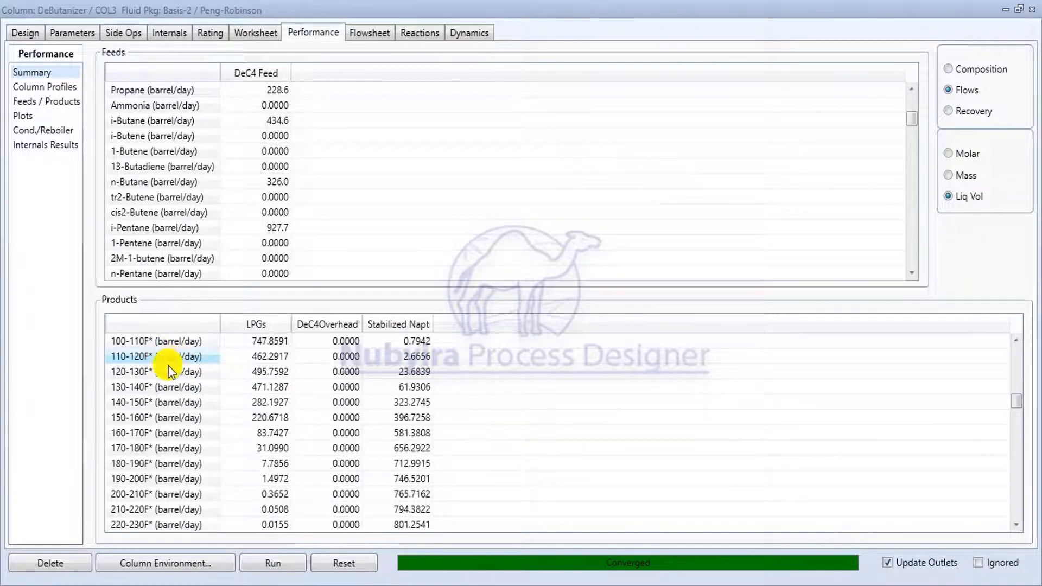
{"action": "scroll", "coordinate": [158, 423], "scroll_direction": "down", "scroll_amount": 6}
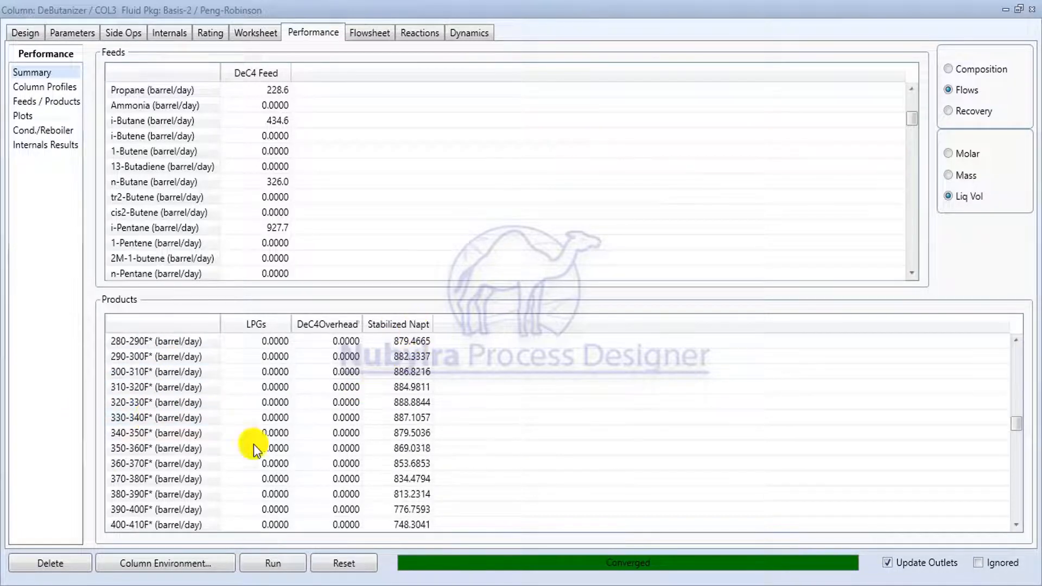
{"action": "scroll", "coordinate": [210, 455], "scroll_direction": "down", "scroll_amount": 5}
{"action": "scroll", "coordinate": [344, 416], "scroll_direction": "up", "scroll_amount": 2}
{"action": "scroll", "coordinate": [344, 414], "scroll_direction": "up", "scroll_amount": 3}
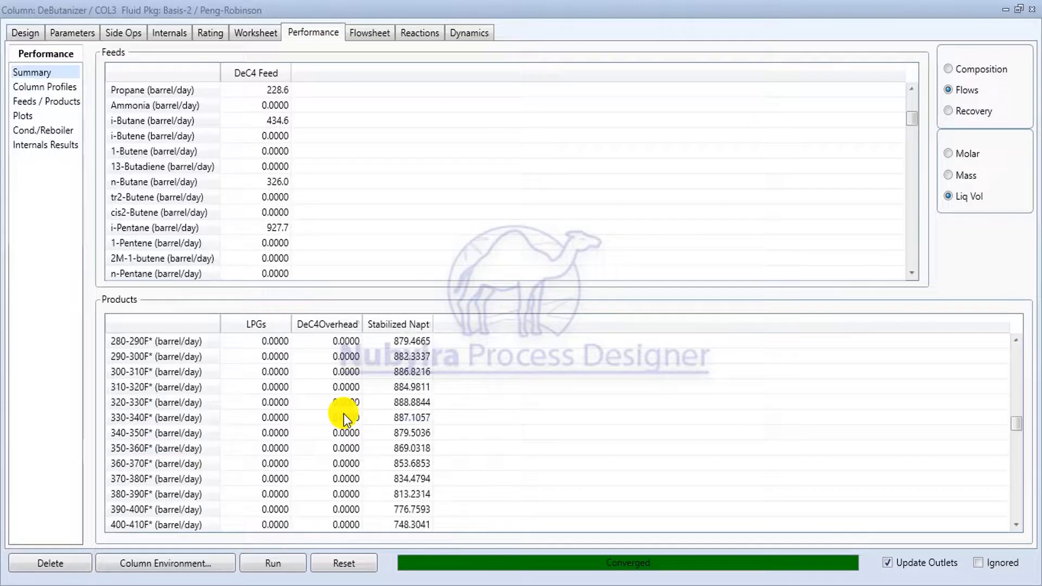
{"action": "scroll", "coordinate": [276, 394], "scroll_direction": "up", "scroll_amount": 1}
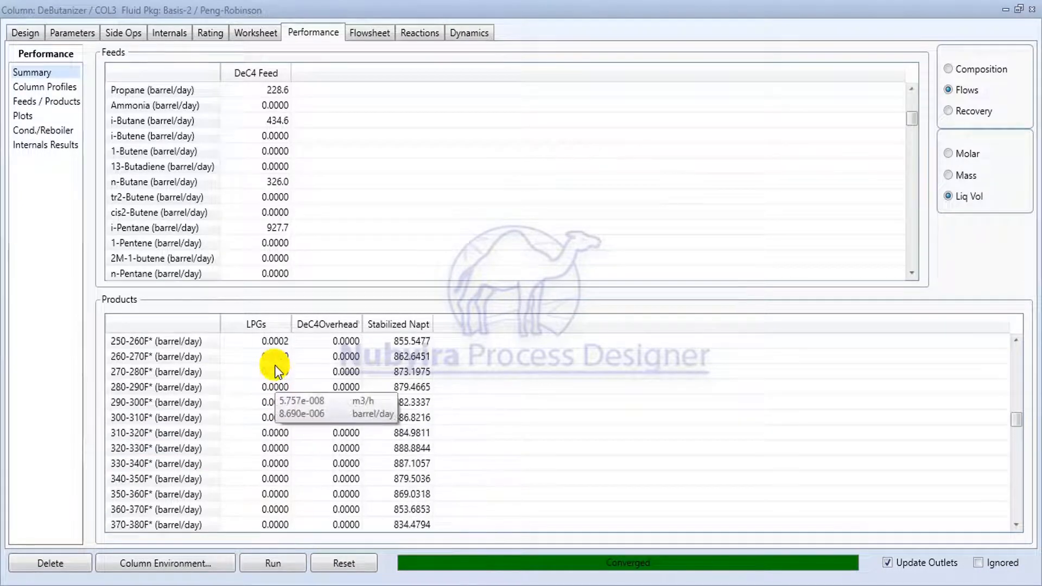
{"action": "scroll", "coordinate": [275, 394], "scroll_direction": "down", "scroll_amount": 6}
{"action": "scroll", "coordinate": [329, 389], "scroll_direction": "down", "scroll_amount": 19}
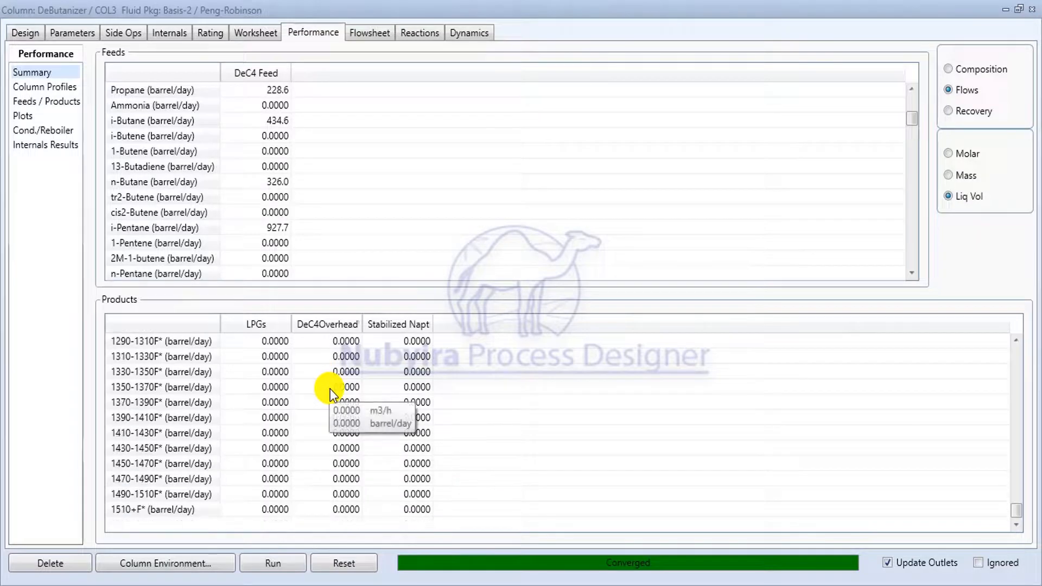
{"action": "scroll", "coordinate": [330, 389], "scroll_direction": "up", "scroll_amount": 16}
{"action": "scroll", "coordinate": [330, 389], "scroll_direction": "up", "scroll_amount": 9}
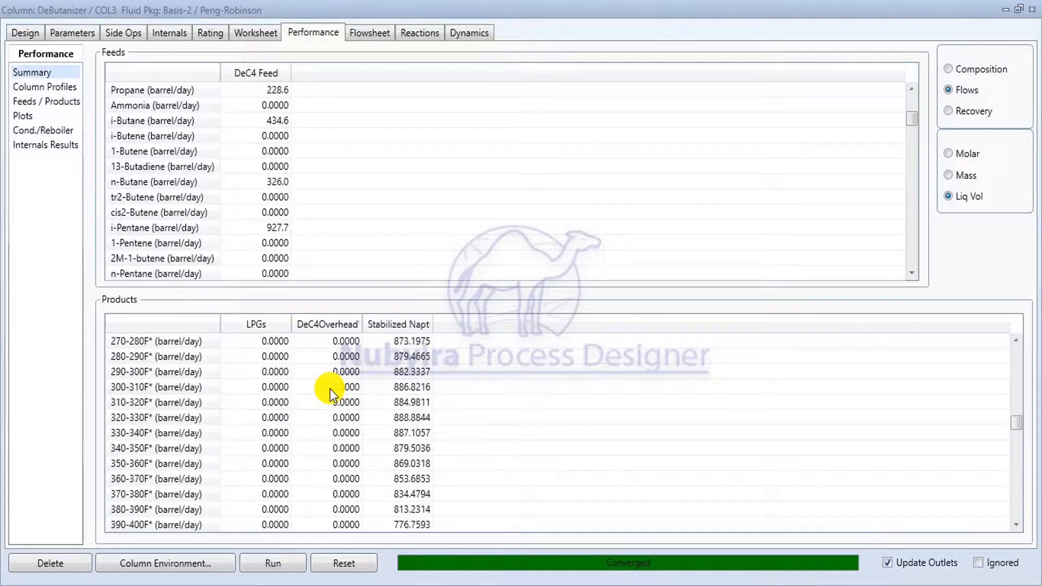
{"action": "scroll", "coordinate": [328, 253], "scroll_direction": "up", "scroll_amount": 4}
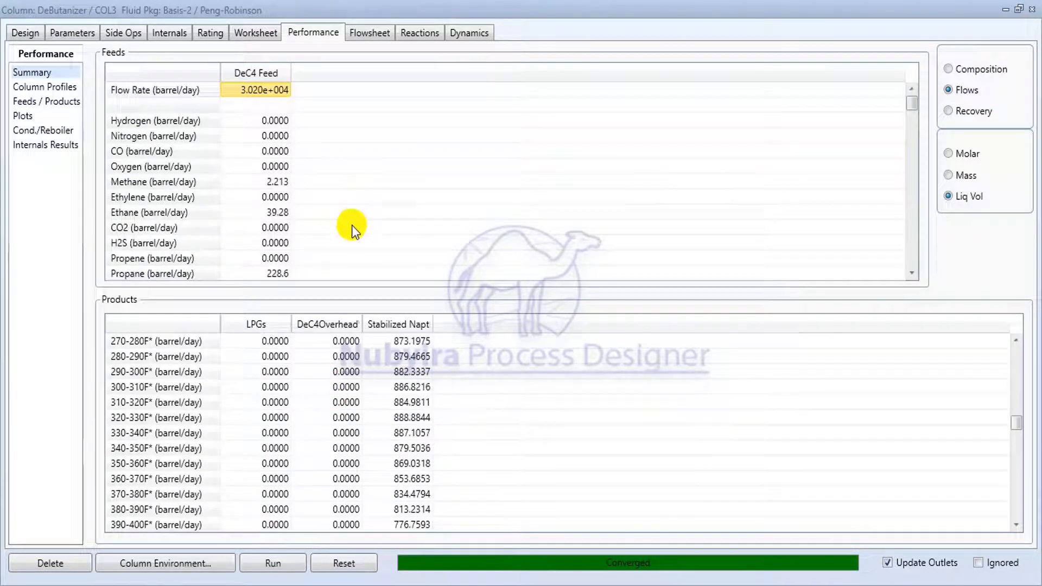
Step: Review the DeButanizer's column profiles from condenser to reboiler, checking stage temperatures, pressures, net draws and duties
{"action": "left_click", "coordinate": [53, 92]}
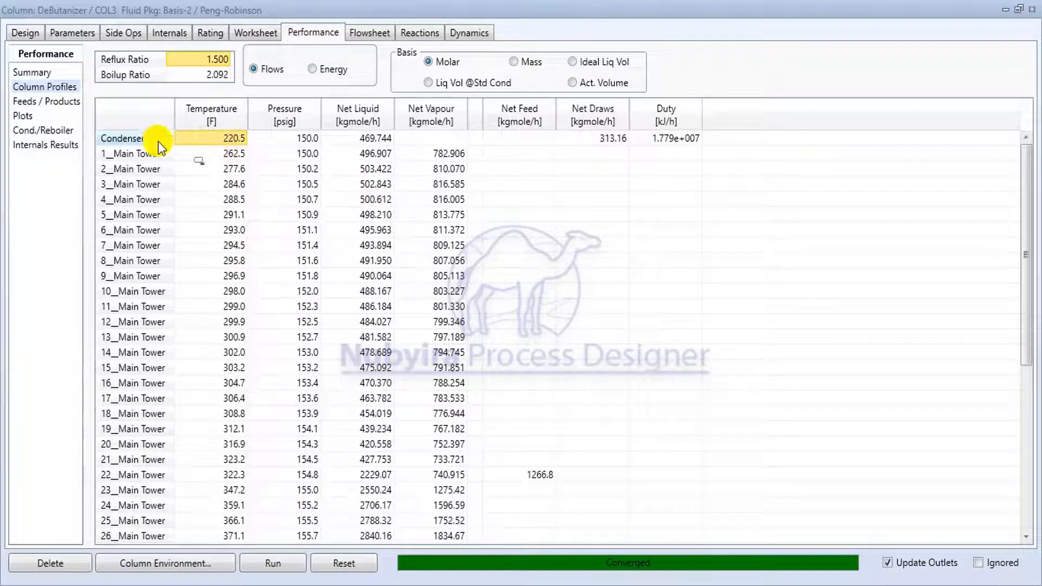
{"action": "mouse_move", "coordinate": [232, 145]}
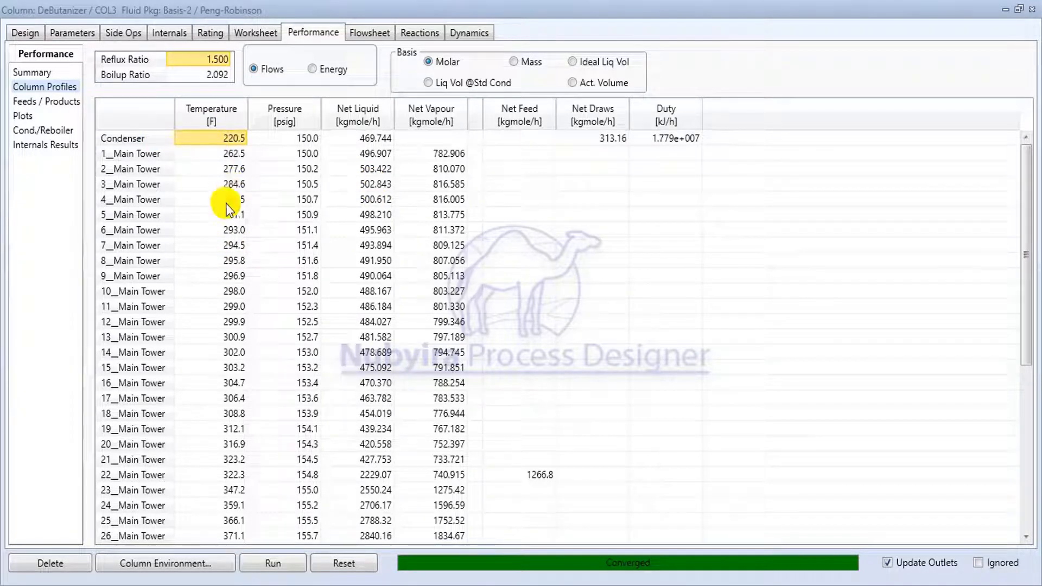
{"action": "scroll", "coordinate": [231, 195], "scroll_direction": "down", "scroll_amount": 7}
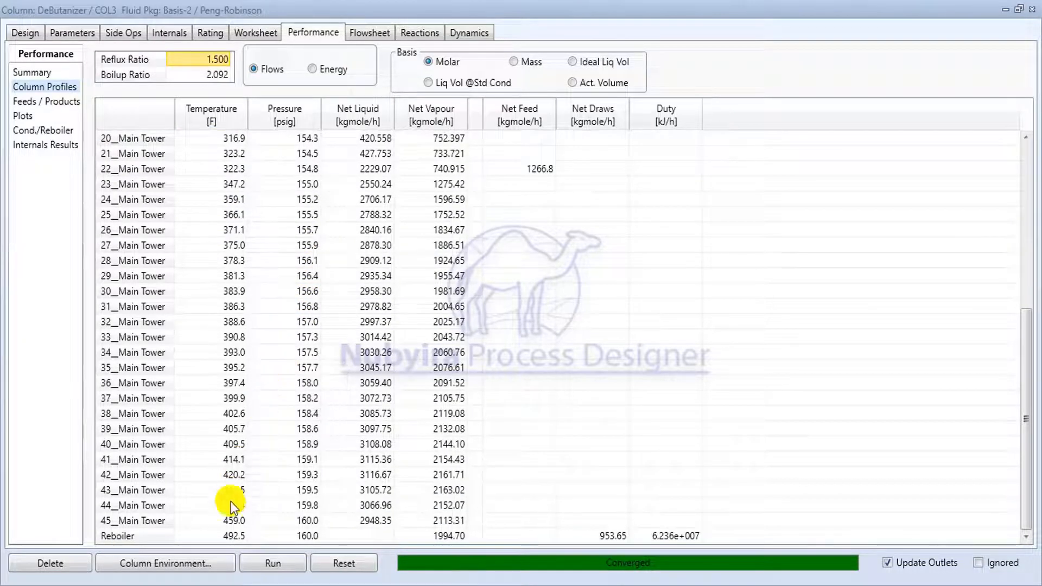
{"action": "mouse_move", "coordinate": [238, 527]}
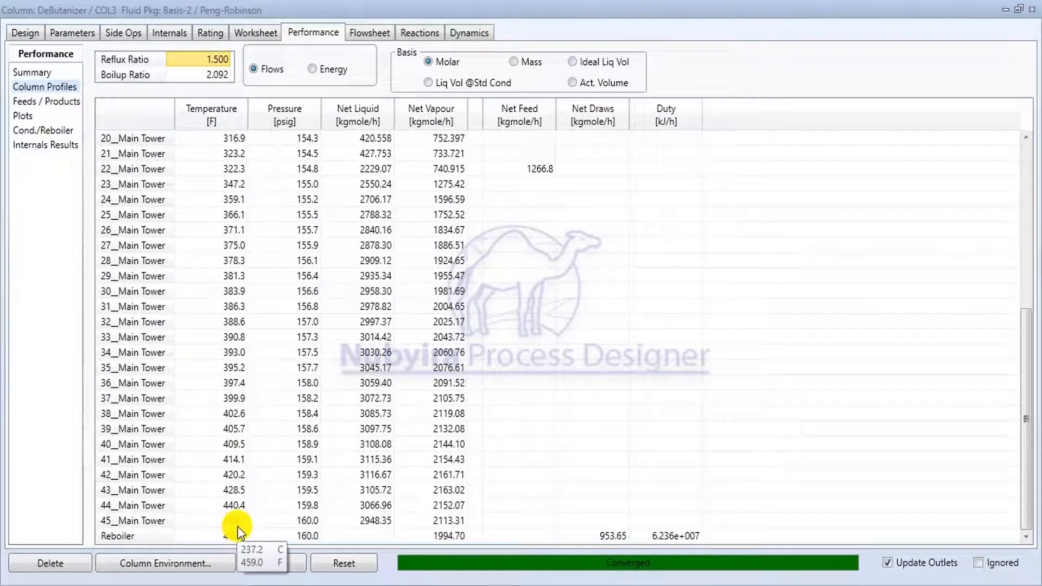
{"action": "scroll", "coordinate": [240, 472], "scroll_direction": "up", "scroll_amount": 7}
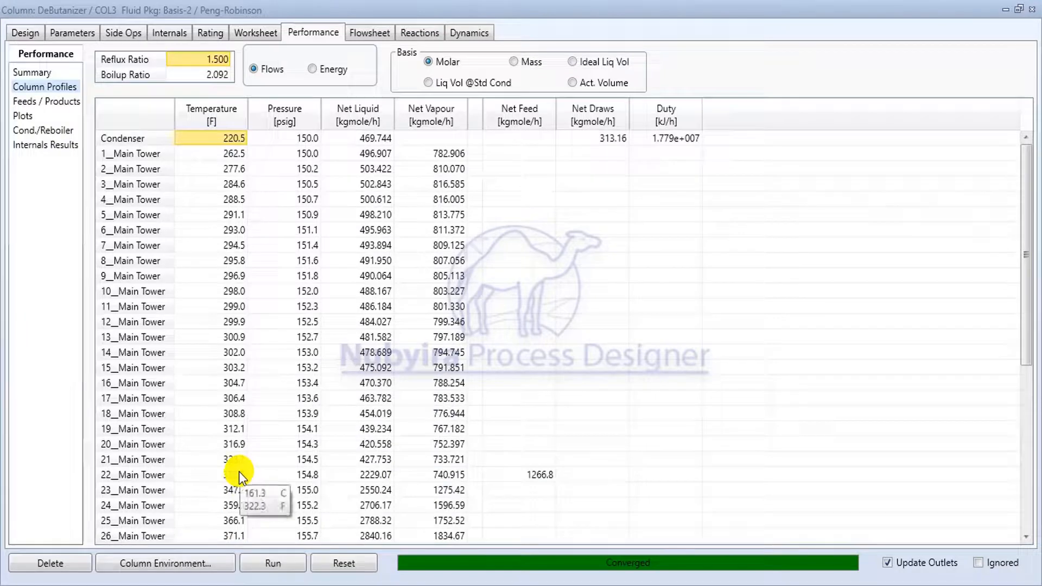
{"action": "scroll", "coordinate": [239, 476], "scroll_direction": "down", "scroll_amount": 7}
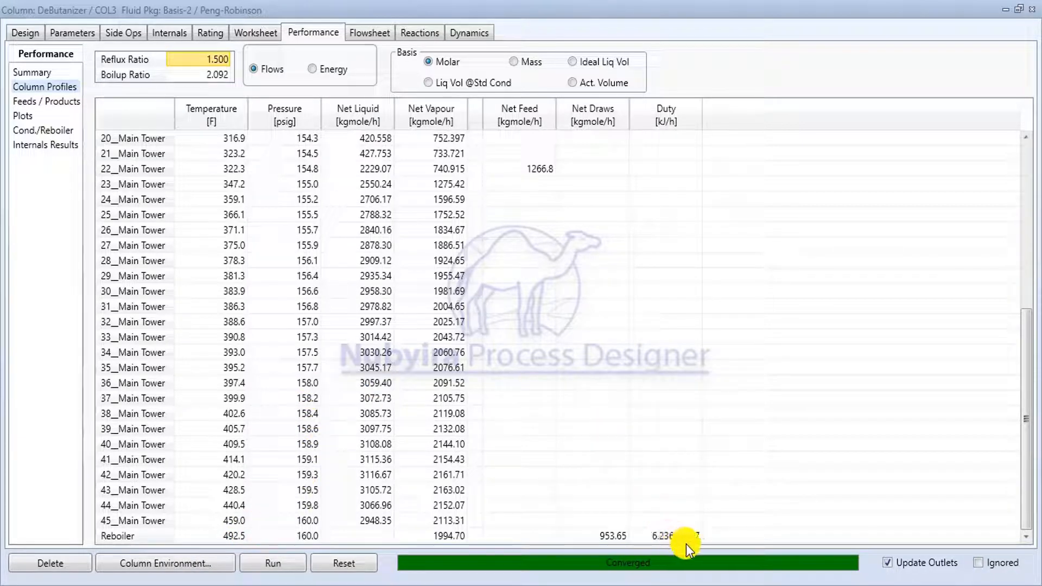
{"action": "scroll", "coordinate": [668, 453], "scroll_direction": "up", "scroll_amount": 7}
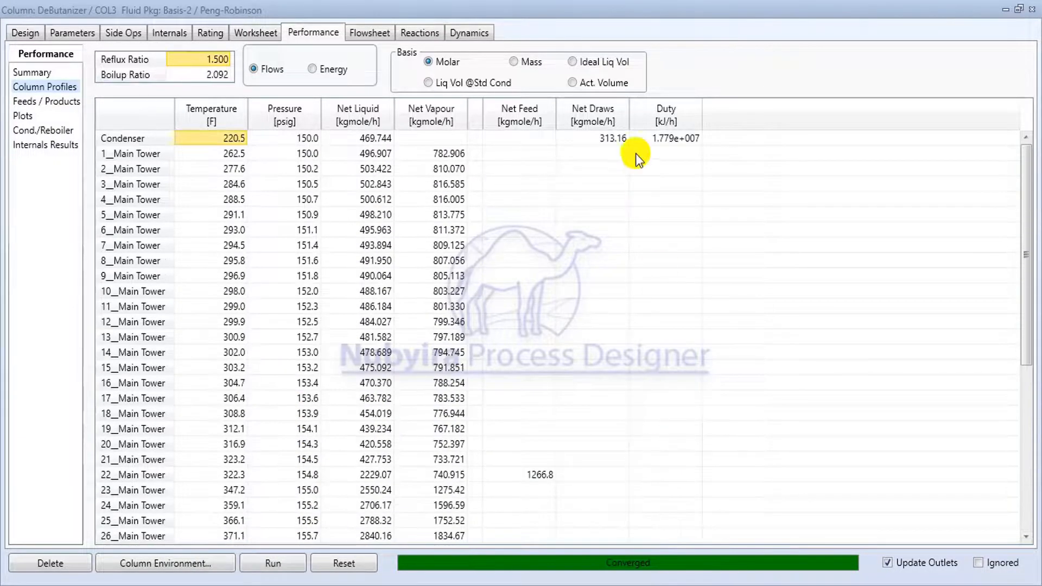
{"action": "mouse_move", "coordinate": [610, 140]}
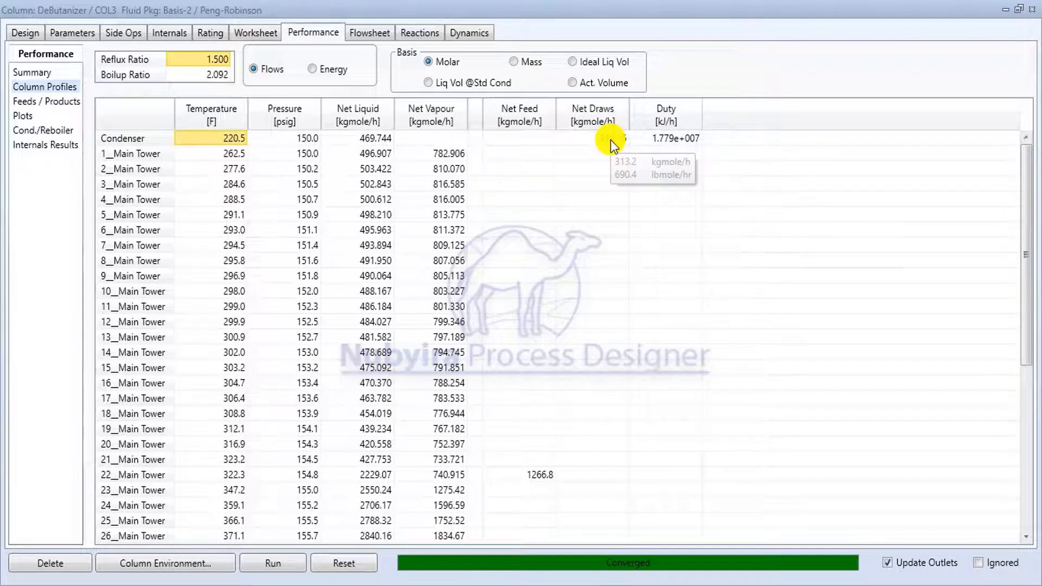
Step: Examine the column profiles down to the reboiler's net draw and duty, and view the feeds and products by stage
{"action": "scroll", "coordinate": [595, 422], "scroll_direction": "down", "scroll_amount": 6}
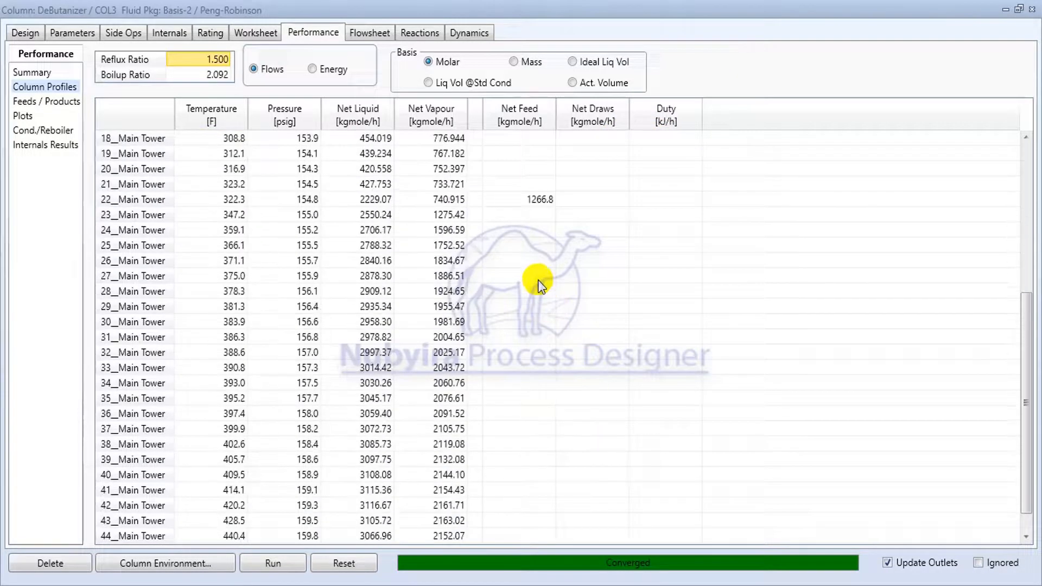
{"action": "scroll", "coordinate": [543, 298], "scroll_direction": "down", "scroll_amount": 1}
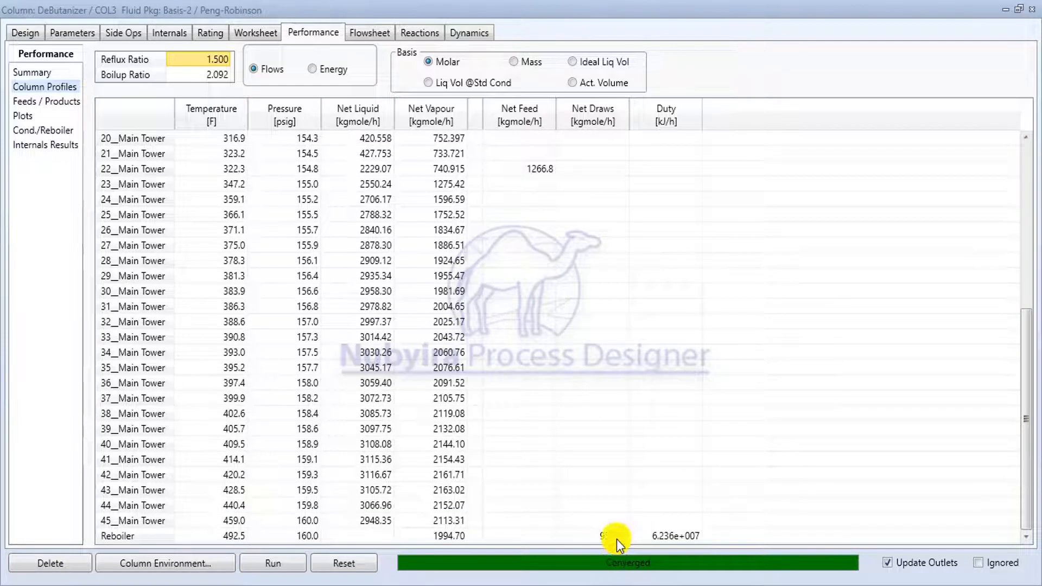
{"action": "mouse_move", "coordinate": [617, 536]}
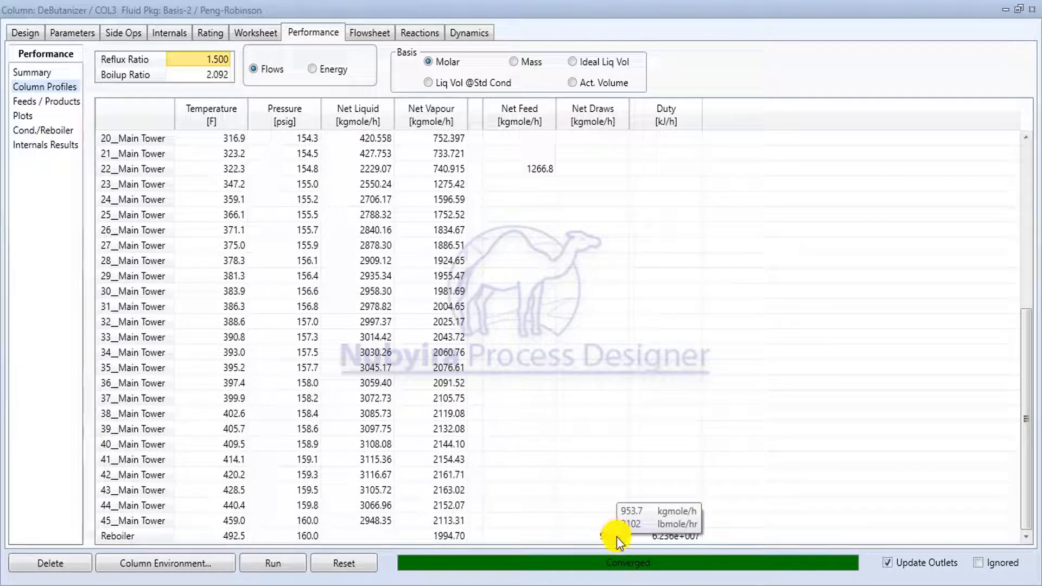
{"action": "left_click", "coordinate": [40, 102]}
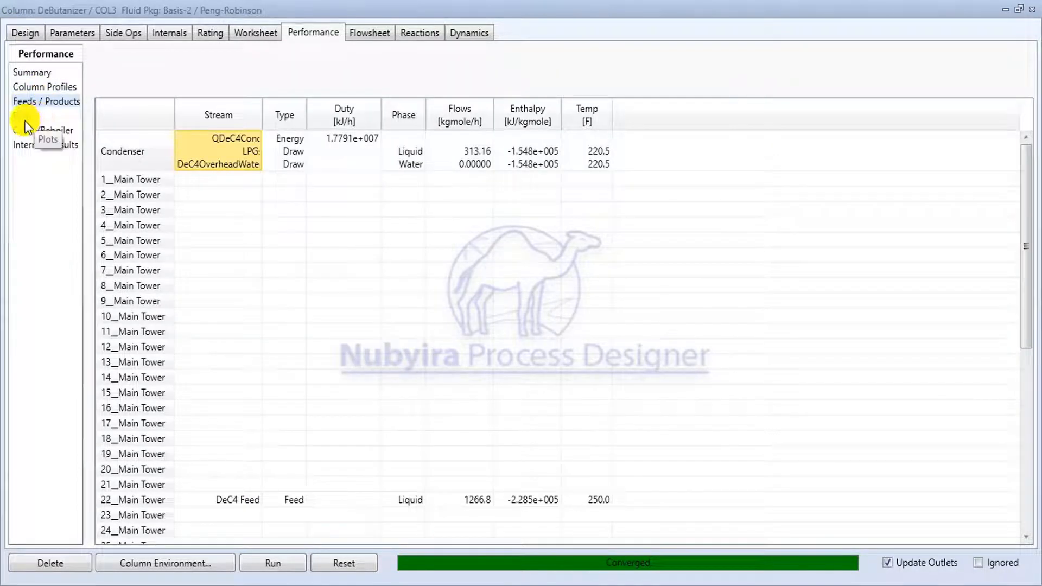
Step: View the tray-by-tray temperature graph for all trays at full size, examine the profile around the feed tray, and close it
{"action": "left_click", "coordinate": [32, 116]}
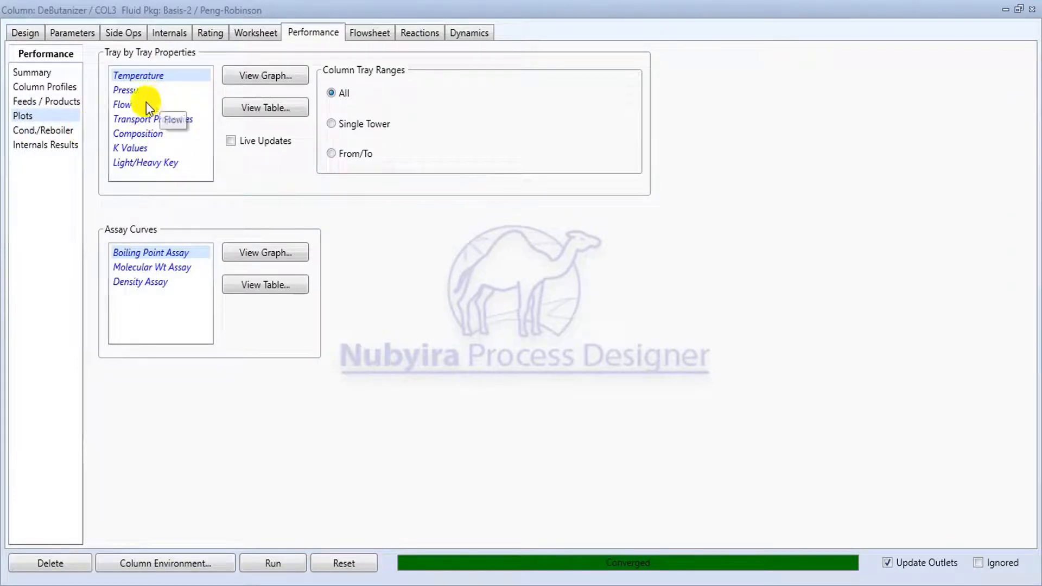
{"action": "left_click", "coordinate": [135, 91]}
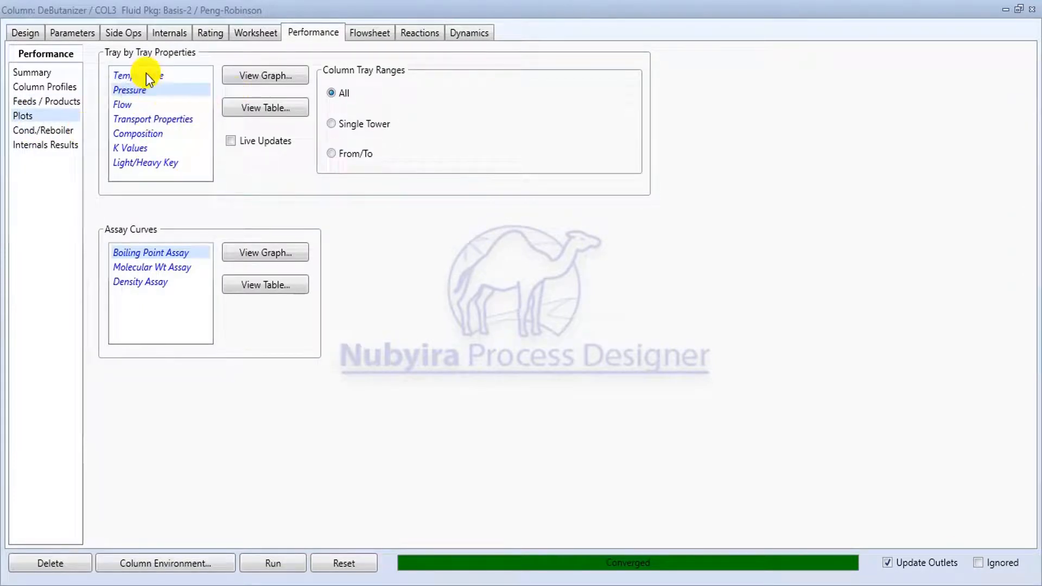
{"action": "left_click", "coordinate": [152, 76]}
{"action": "left_click", "coordinate": [262, 74]}
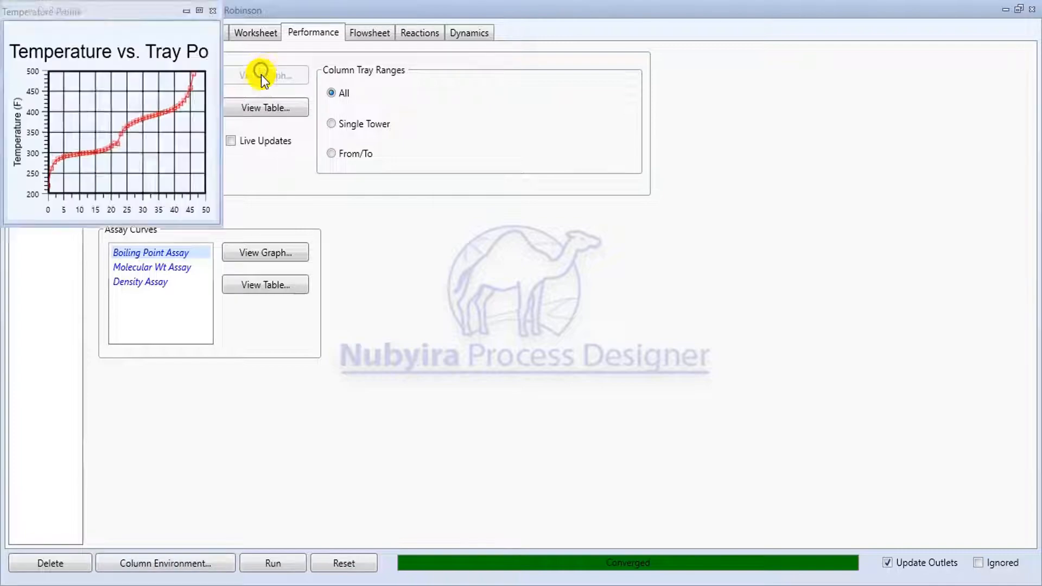
{"action": "left_click", "coordinate": [197, 14]}
{"action": "mouse_move", "coordinate": [489, 328]}
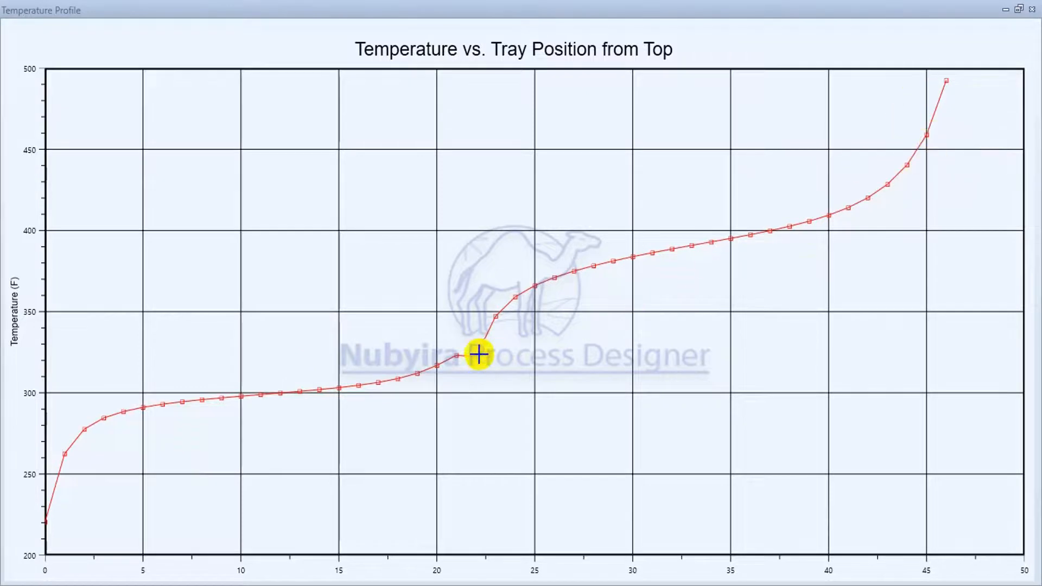
{"action": "left_click", "coordinate": [1036, 10]}
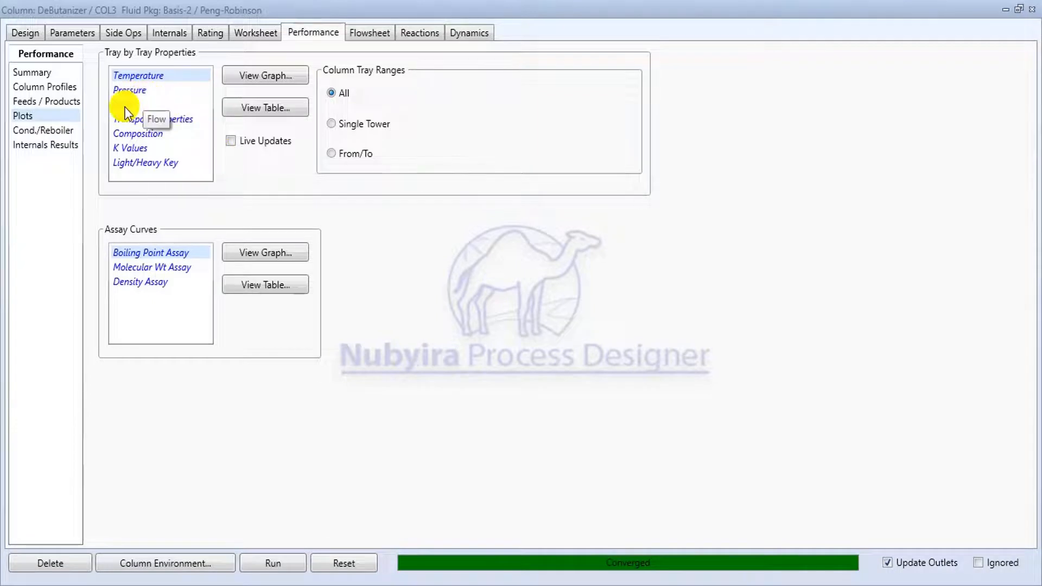
Step: Reopen the temperature profile graph at full size to recheck the temperature at tray 22, and close it
{"action": "left_click", "coordinate": [273, 80]}
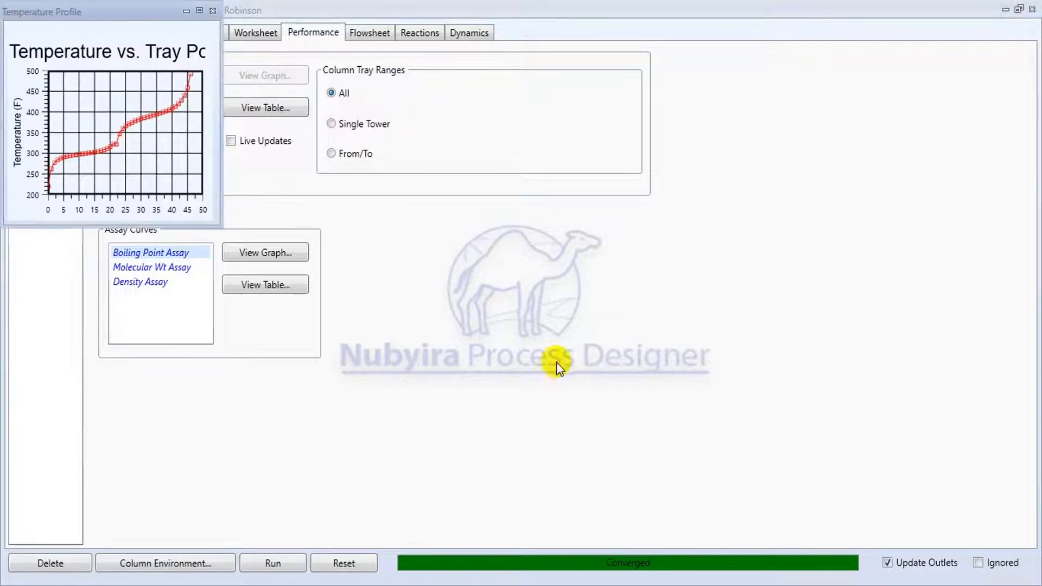
{"action": "left_click", "coordinate": [200, 12]}
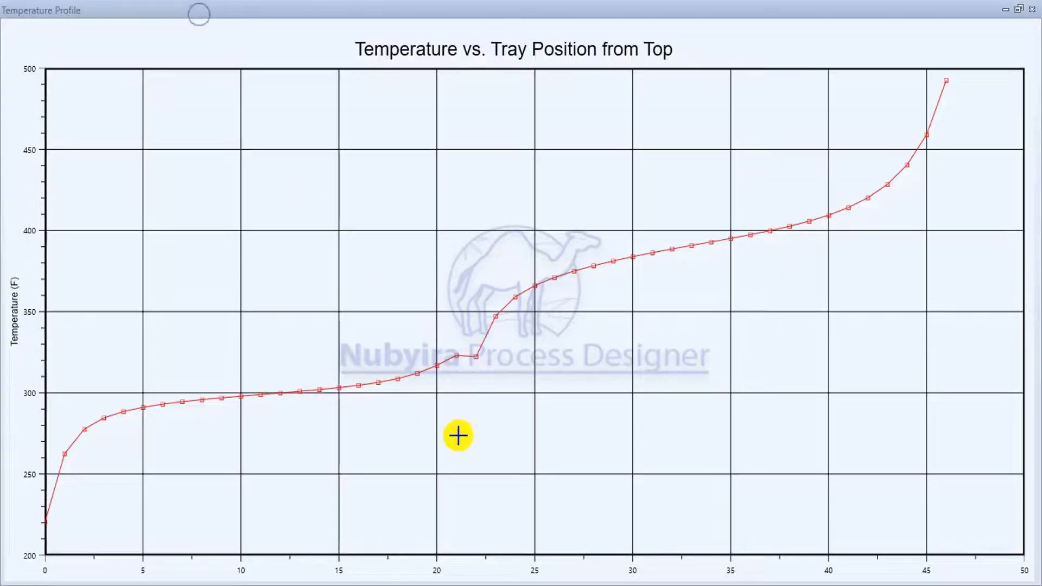
{"action": "mouse_move", "coordinate": [475, 357]}
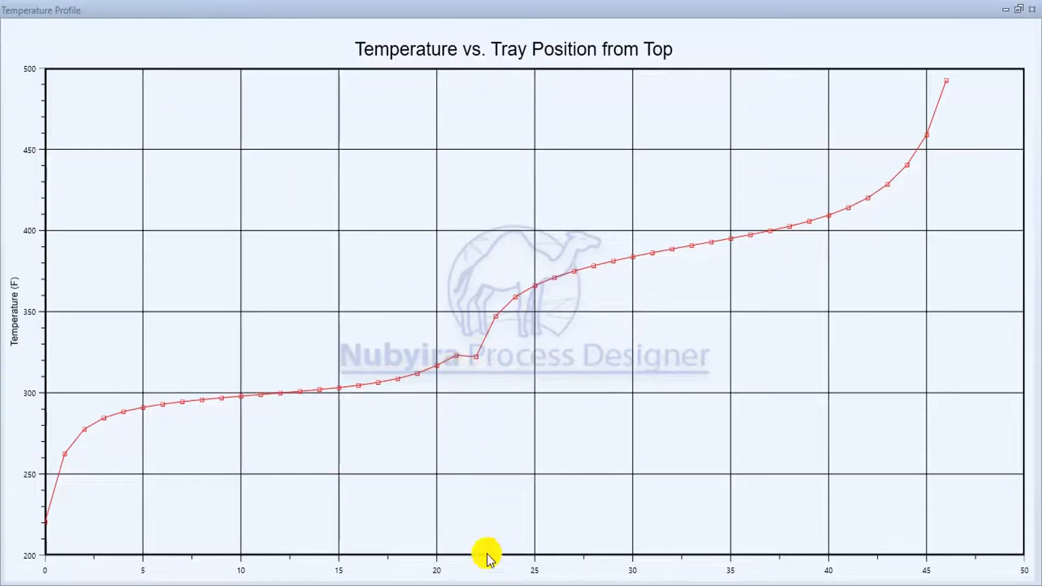
{"action": "left_click", "coordinate": [1034, 9]}
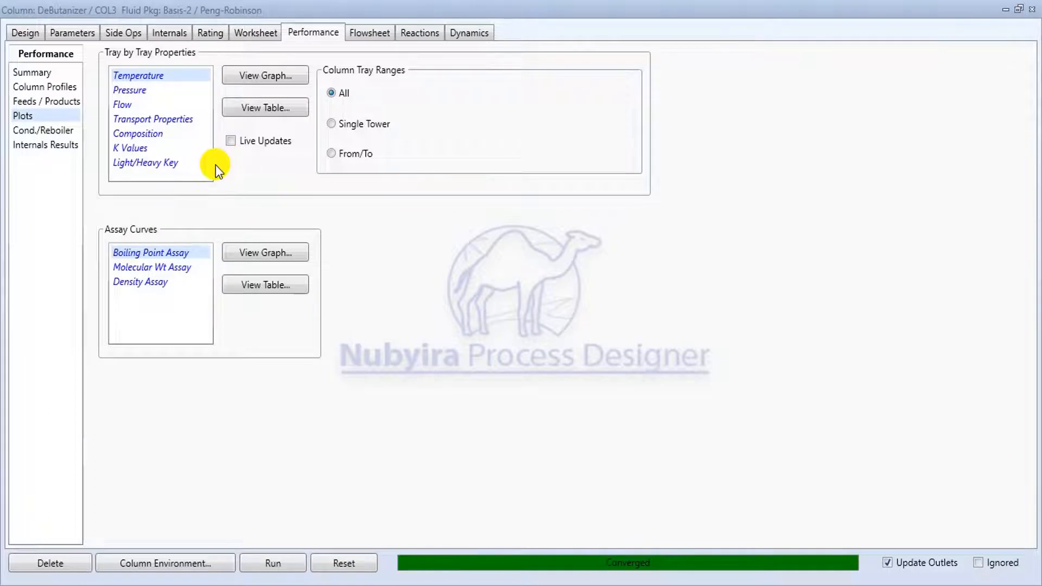
Step: View the flow versus tray position graph at full size, examine the vapour and liquid curves and the plot's properties, and close it
{"action": "left_click", "coordinate": [146, 90]}
{"action": "left_click", "coordinate": [137, 105]}
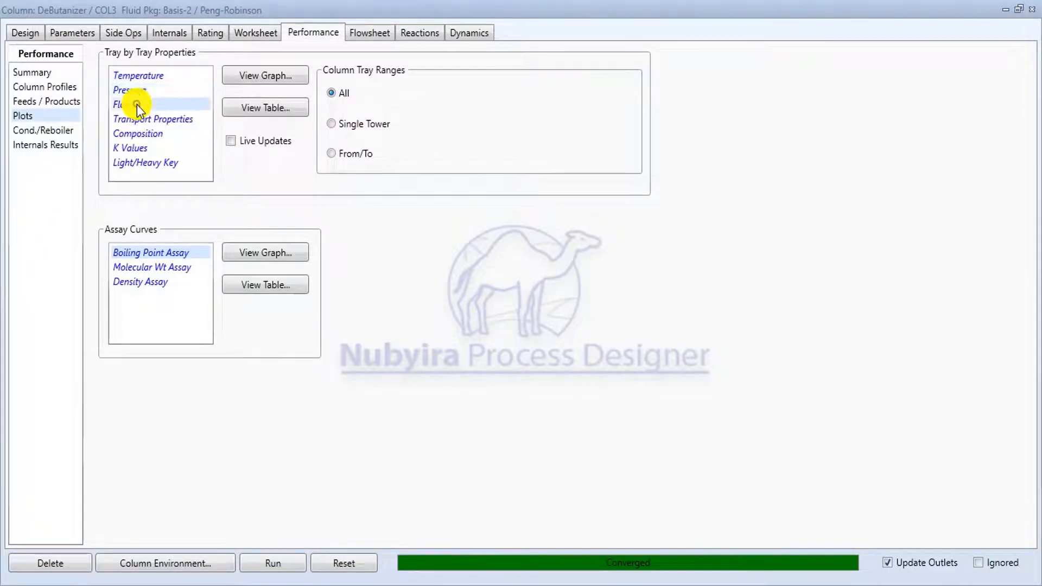
{"action": "left_click", "coordinate": [268, 74]}
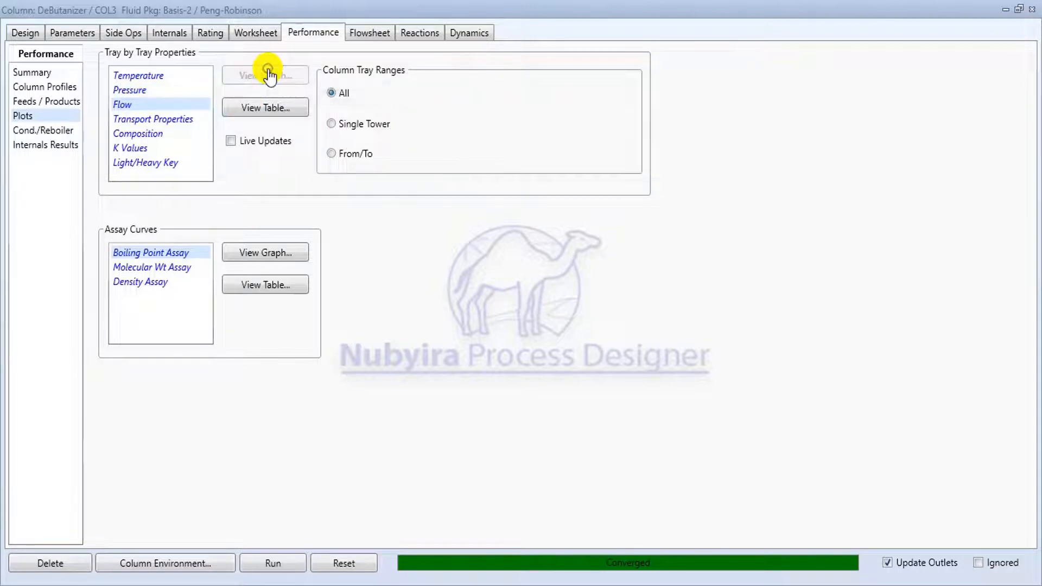
{"action": "left_click", "coordinate": [199, 12]}
{"action": "mouse_move", "coordinate": [82, 511]}
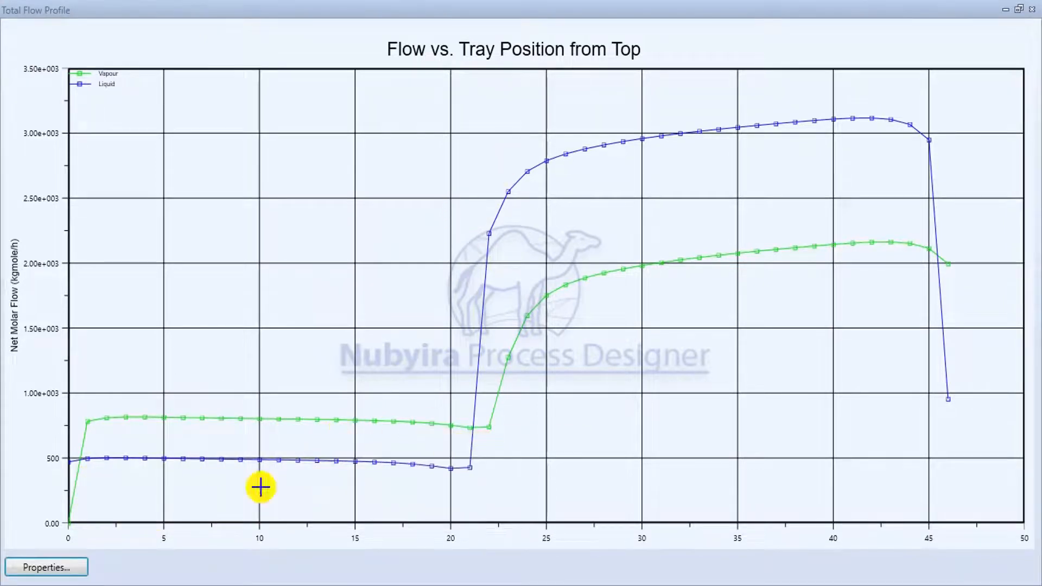
{"action": "left_click", "coordinate": [33, 567]}
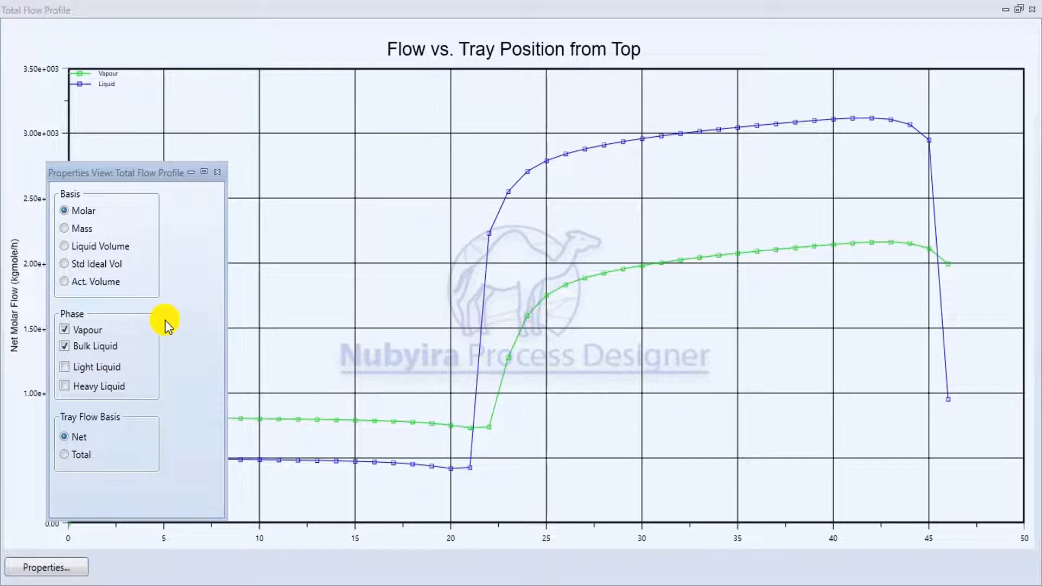
{"action": "left_click", "coordinate": [215, 173]}
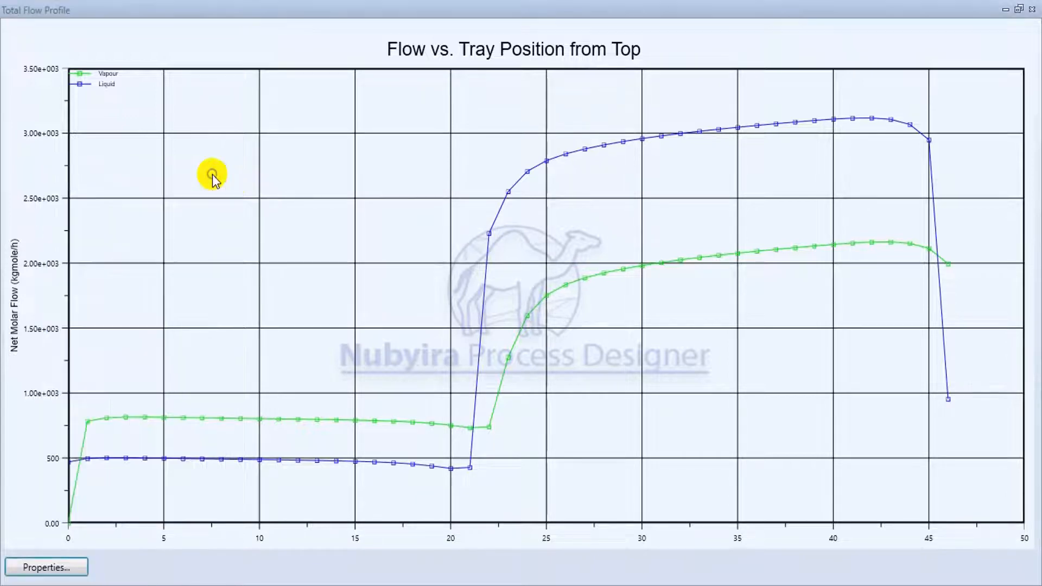
{"action": "left_click", "coordinate": [1031, 9]}
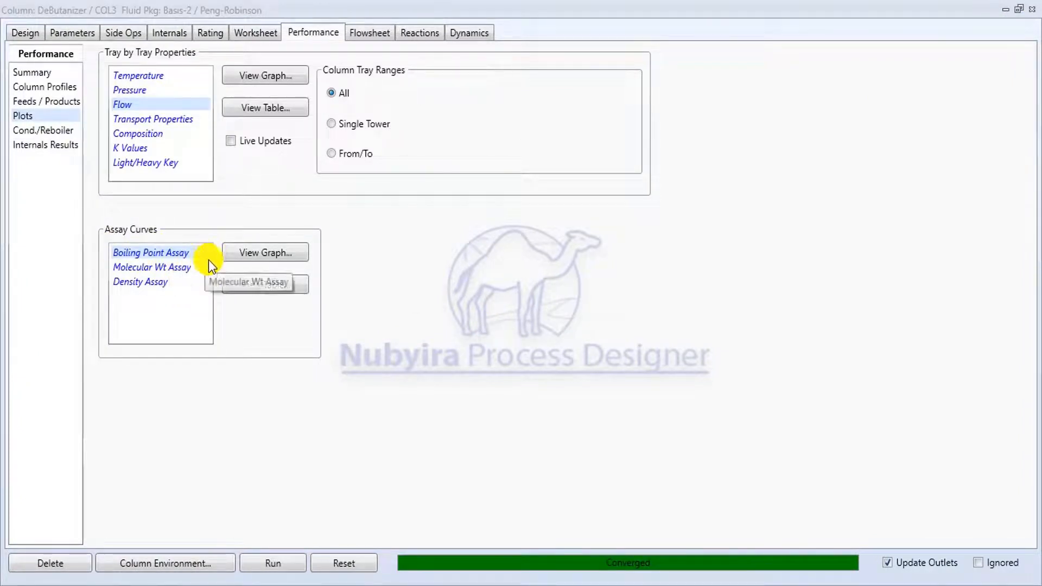
Step: Open the Boiling Point Assay graph at full size and set its profile data to the Condenser as a single tray
{"action": "left_click", "coordinate": [241, 254]}
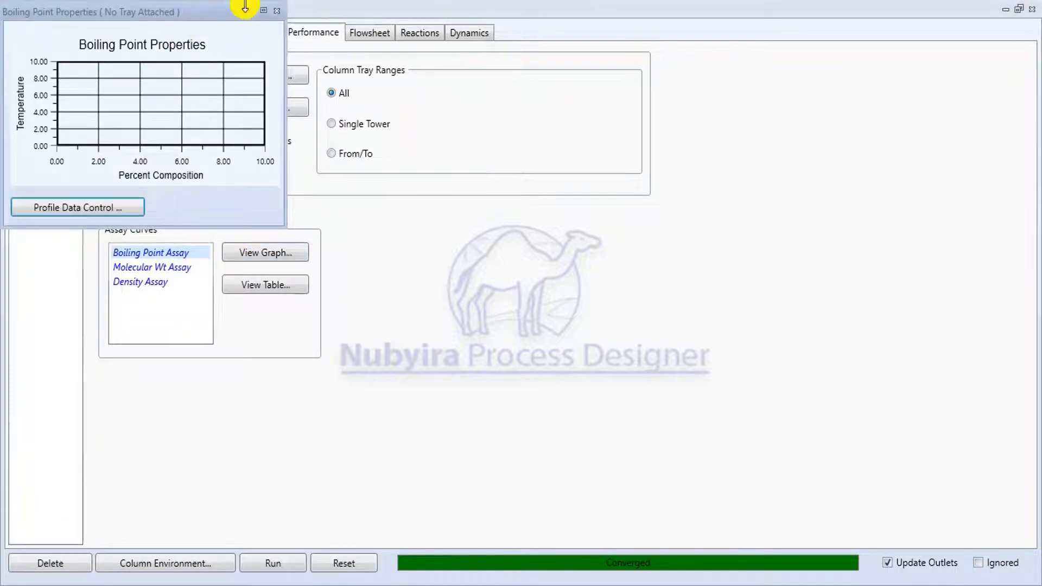
{"action": "left_click", "coordinate": [263, 10]}
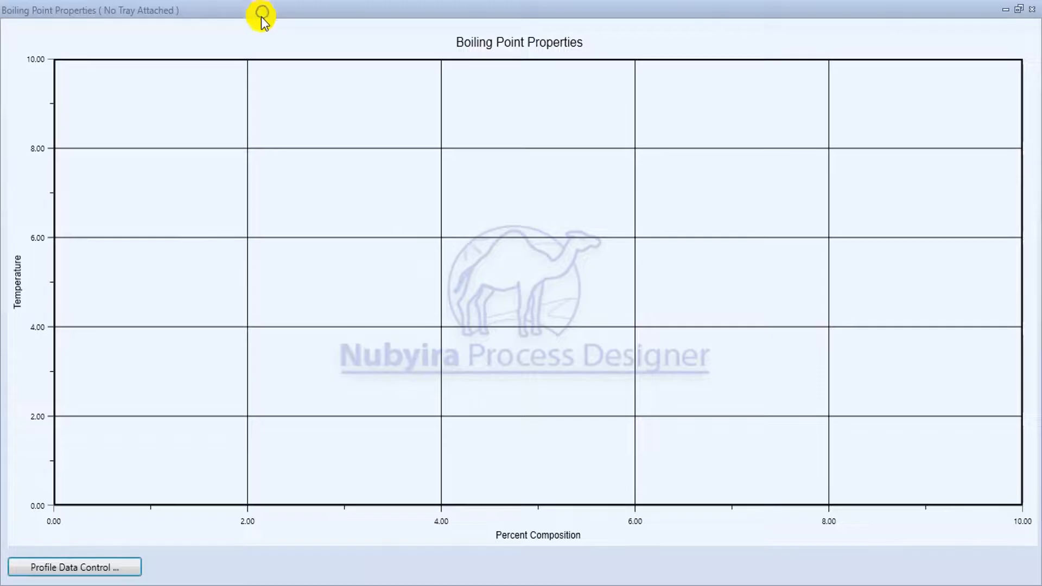
{"action": "left_click", "coordinate": [93, 566]}
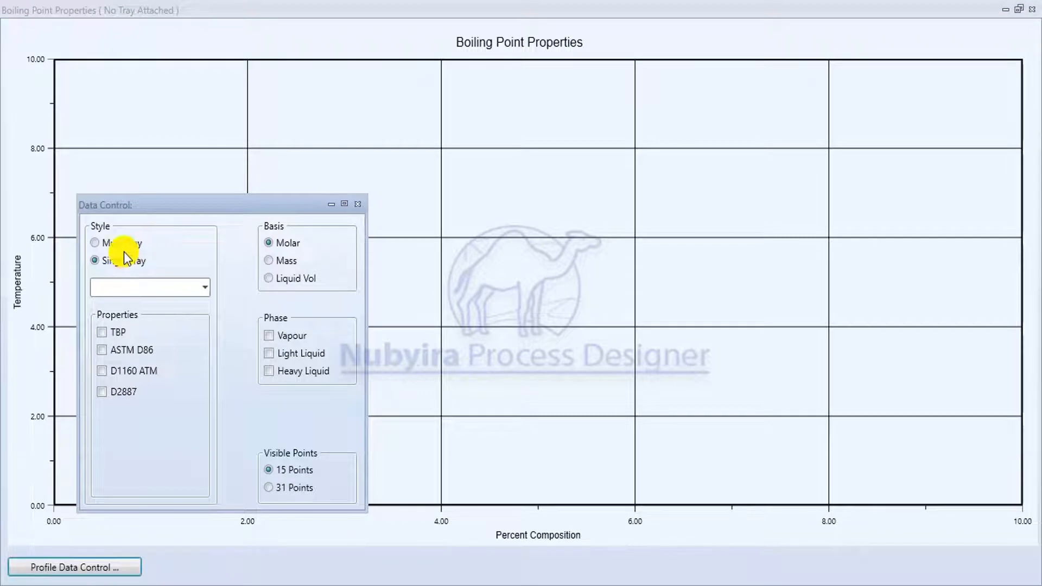
{"action": "left_click", "coordinate": [200, 294]}
{"action": "scroll", "coordinate": [148, 347], "scroll_direction": "down", "scroll_amount": 4}
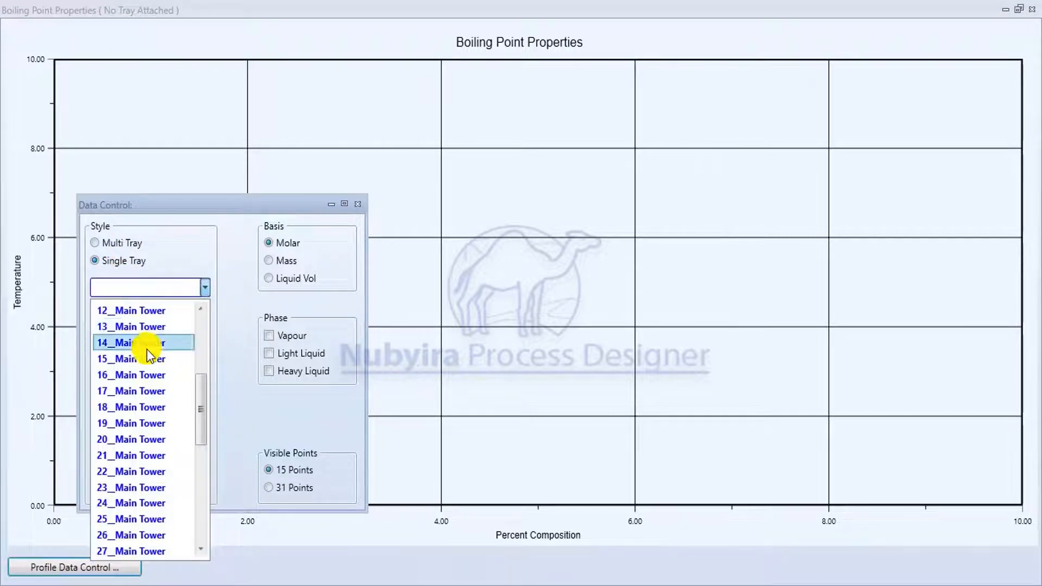
{"action": "scroll", "coordinate": [148, 353], "scroll_direction": "up", "scroll_amount": 4}
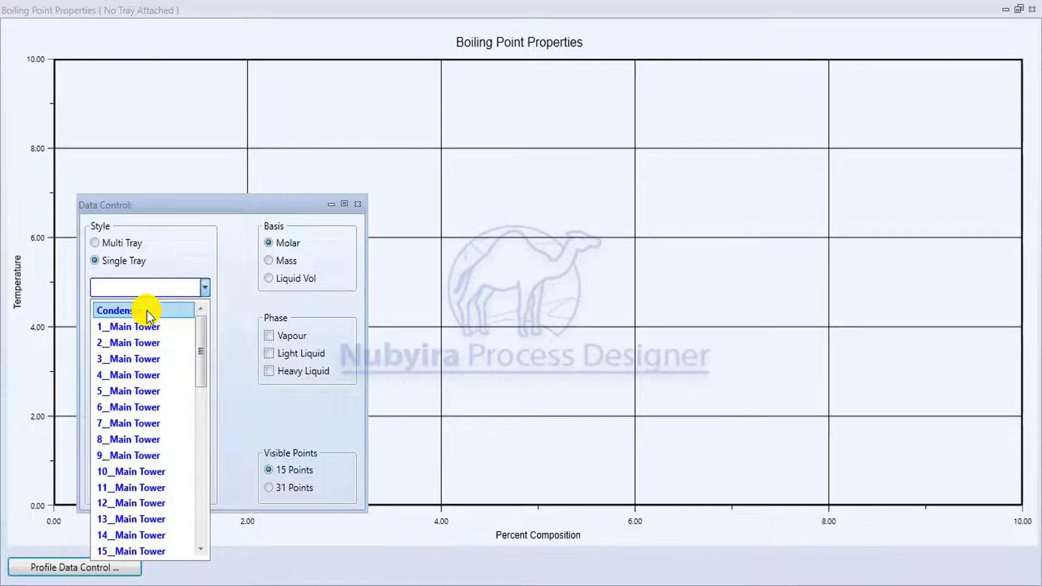
{"action": "left_click", "coordinate": [148, 315]}
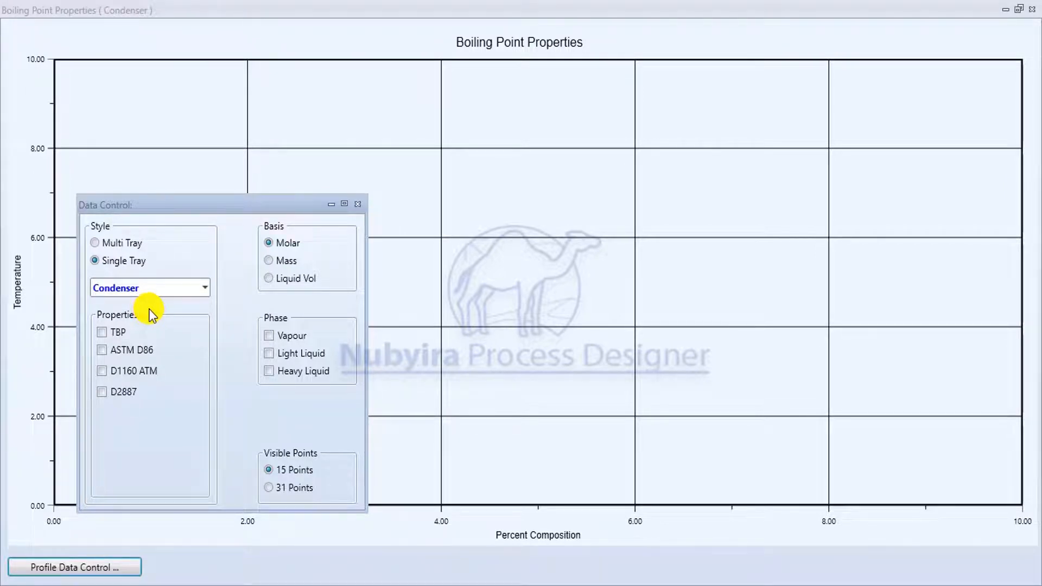
Step: Plot the TBP, ASTM D86 and D1160 ATM curves for the condenser's light liquid phase
{"action": "left_click", "coordinate": [102, 333]}
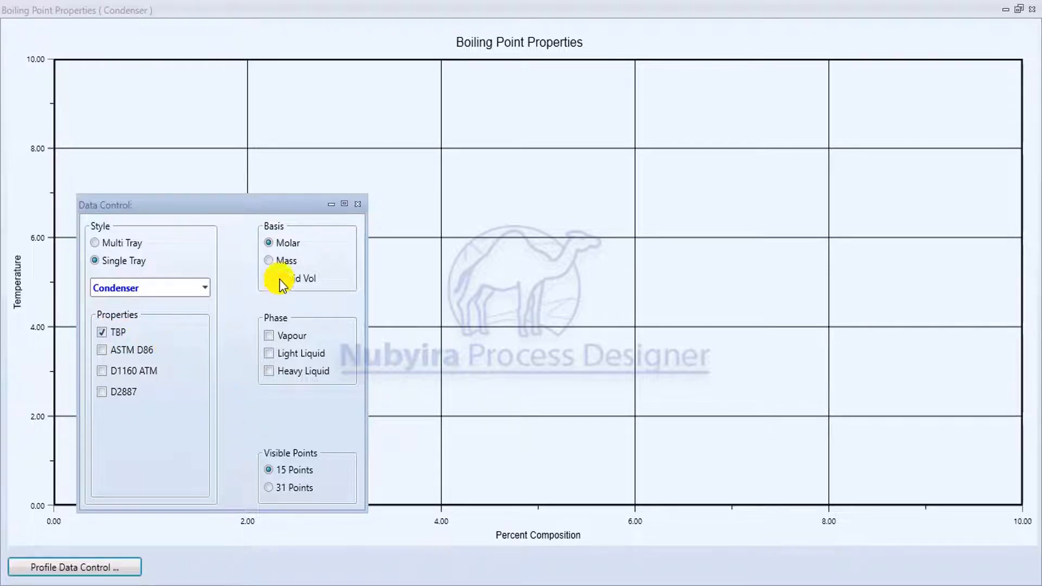
{"action": "left_click", "coordinate": [268, 354]}
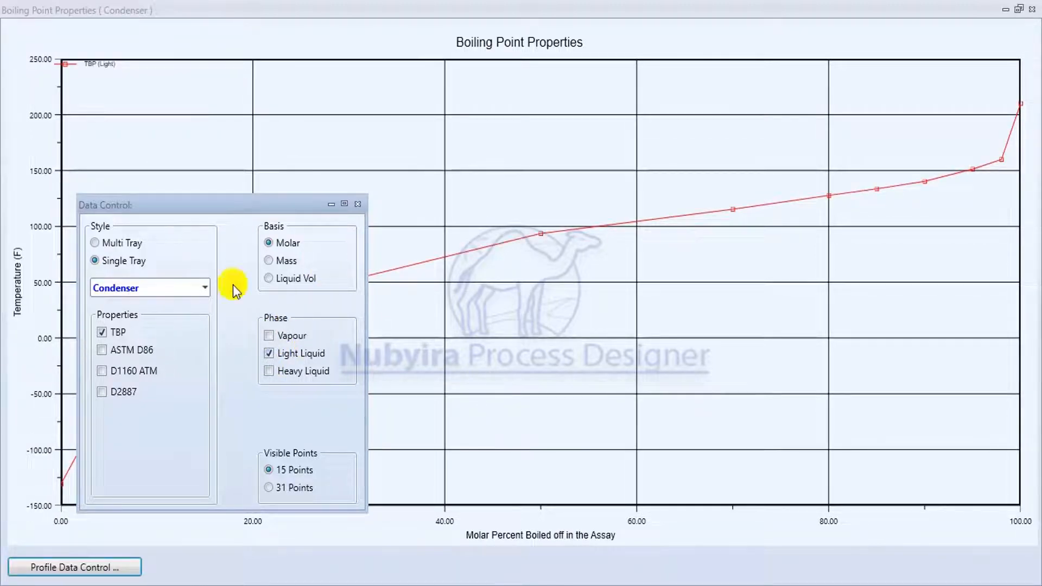
{"action": "left_click_drag", "start_coordinate": [232, 206], "coordinate": [366, 274]}
{"action": "left_click", "coordinate": [260, 417]}
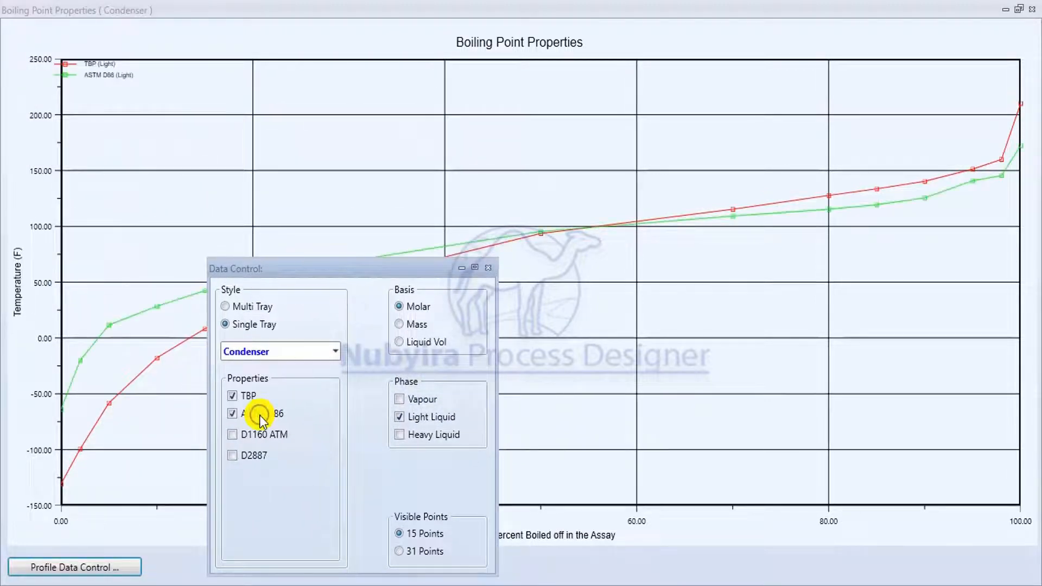
{"action": "left_click", "coordinate": [250, 439]}
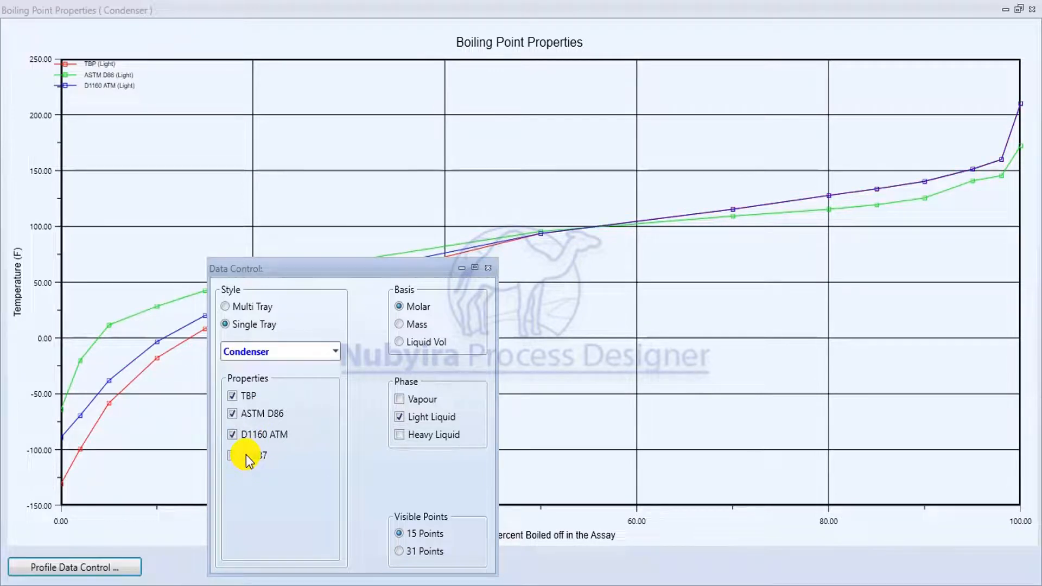
Step: Switch the boiling point graph to multi-tray style and plot the TBP curves of Main Tower trays 1 to 4
{"action": "left_click", "coordinate": [253, 307]}
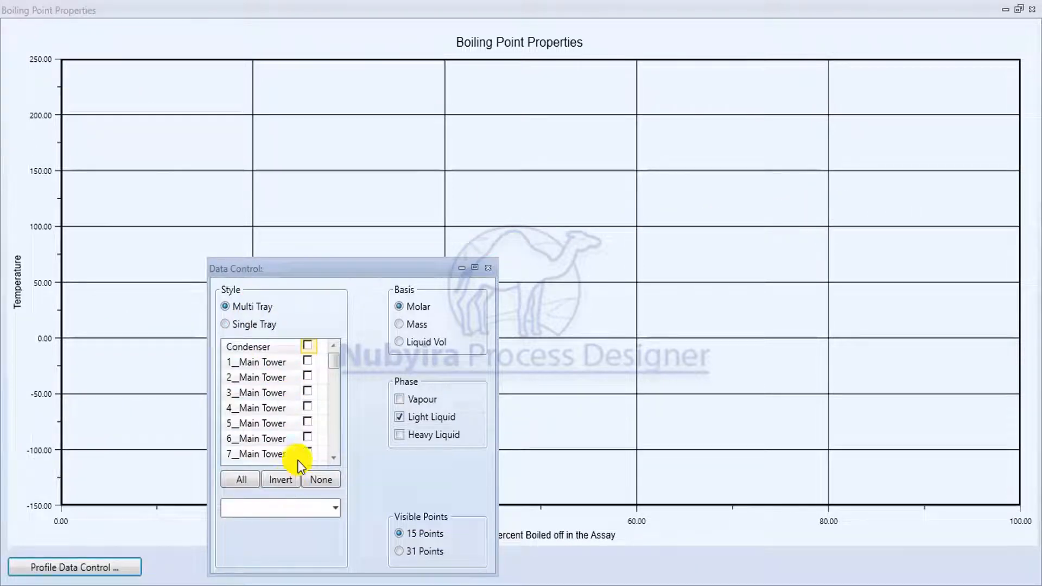
{"action": "left_click", "coordinate": [327, 507]}
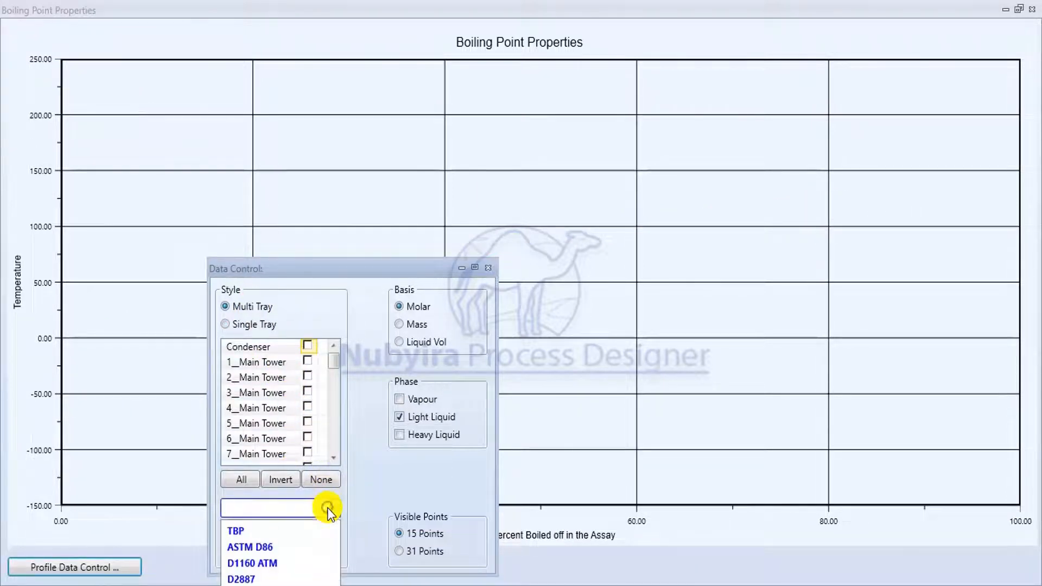
{"action": "left_click", "coordinate": [297, 526]}
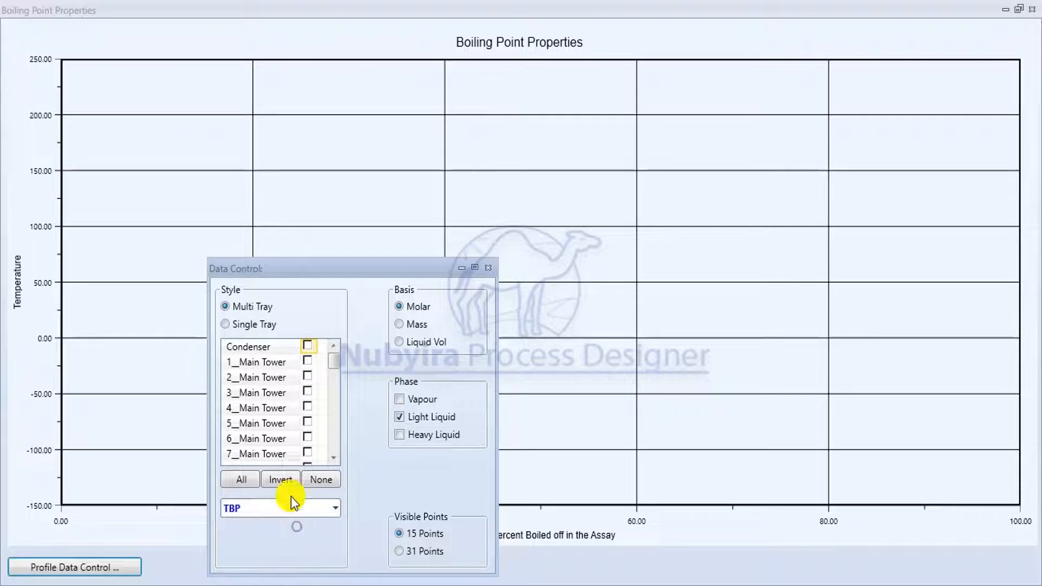
{"action": "left_click", "coordinate": [307, 361]}
{"action": "left_click", "coordinate": [308, 378]}
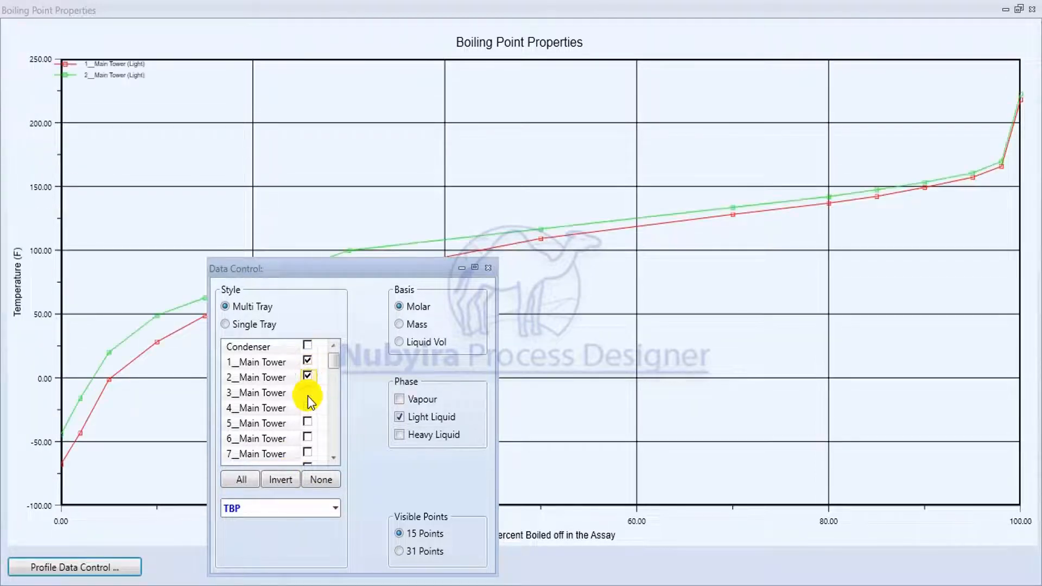
{"action": "left_click", "coordinate": [308, 394]}
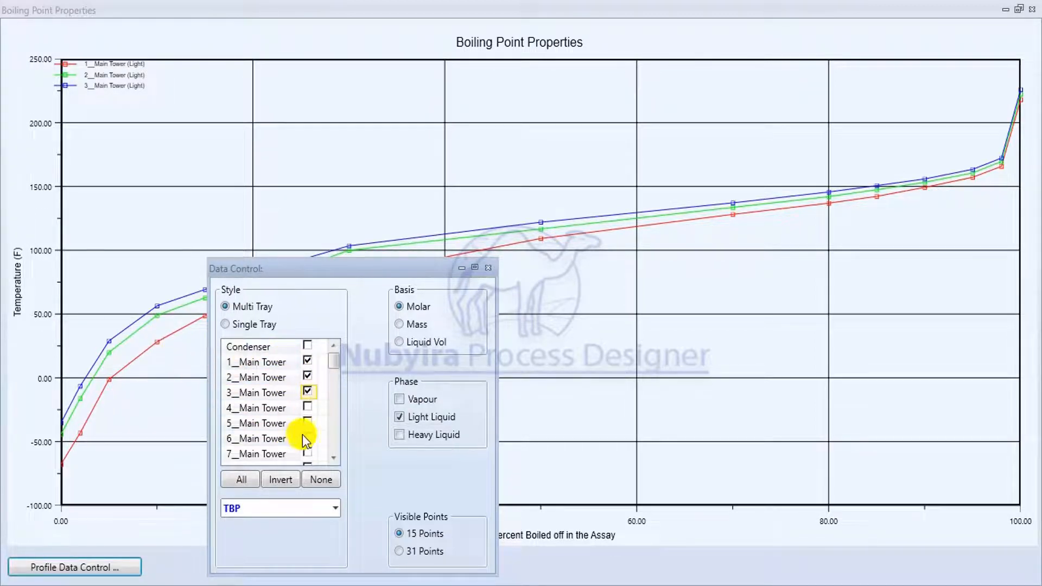
{"action": "left_click", "coordinate": [307, 407]}
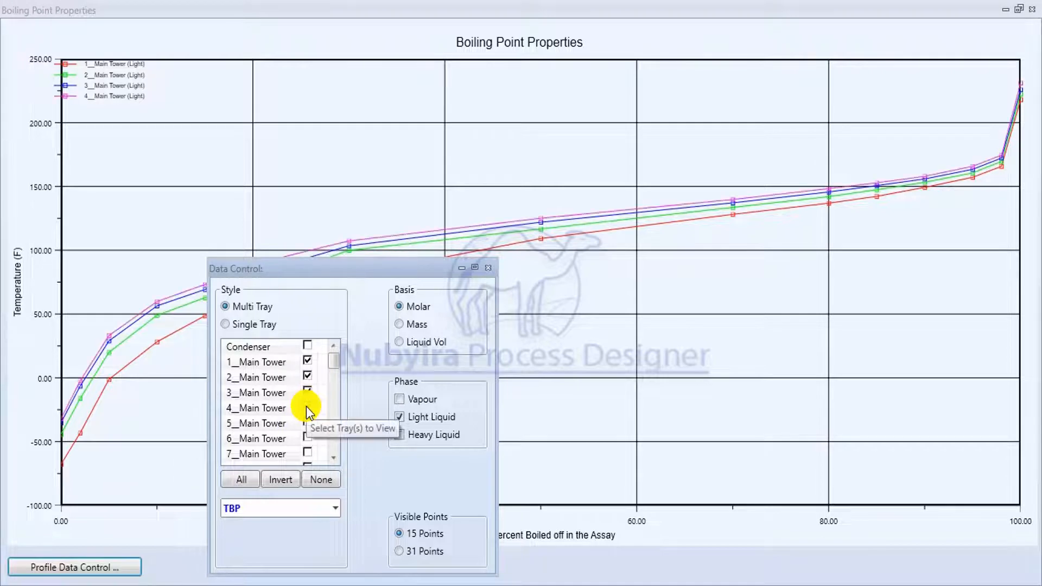
Step: Add the TBP curves of Main Tower trays 44 and 45 and the Reboiler to the multi-tray boiling point graph
{"action": "left_click_drag", "start_coordinate": [334, 356], "coordinate": [333, 454]}
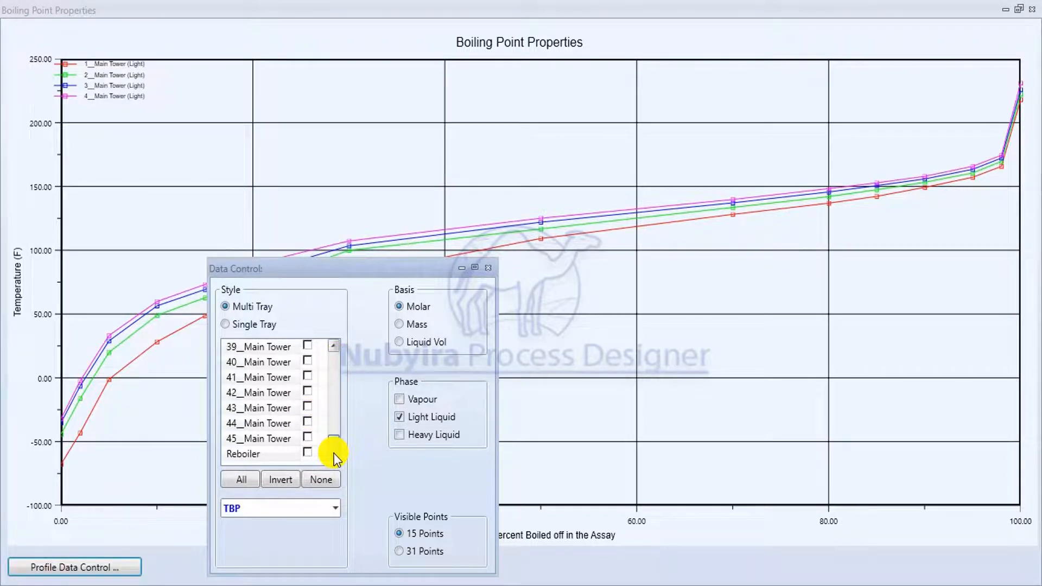
{"action": "left_click", "coordinate": [308, 439]}
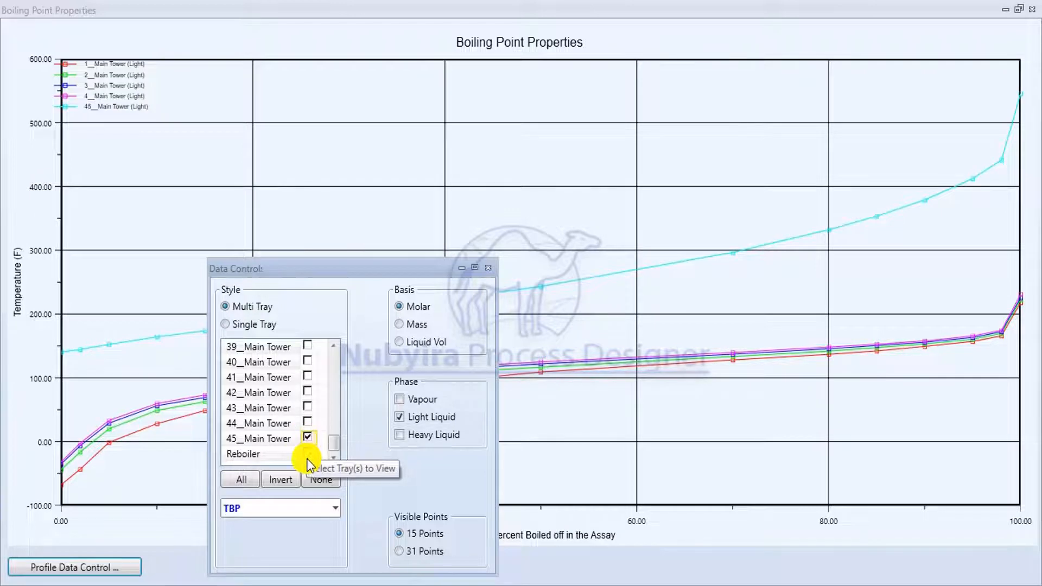
{"action": "left_click", "coordinate": [307, 454]}
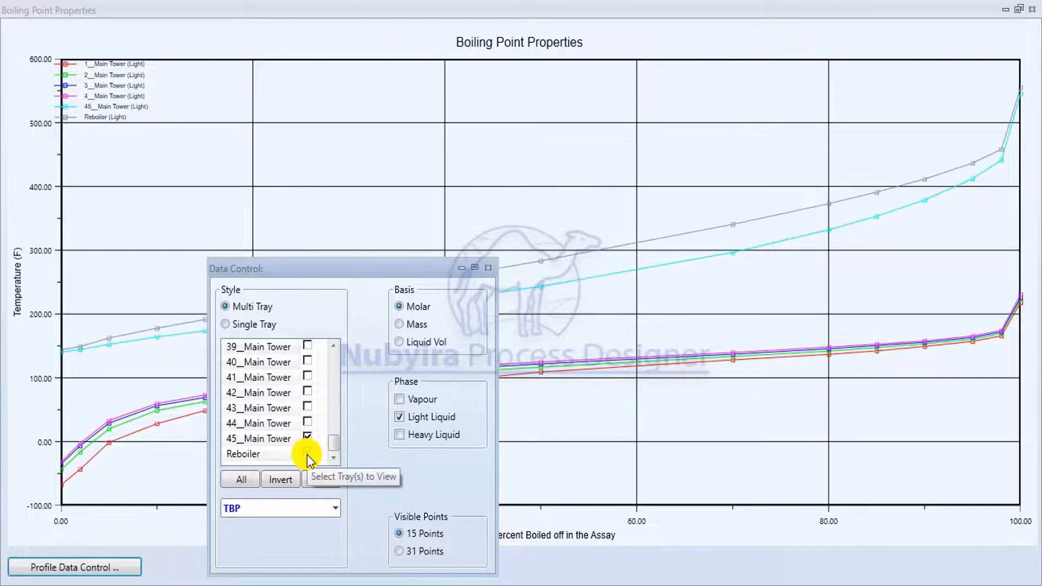
{"action": "left_click", "coordinate": [308, 424]}
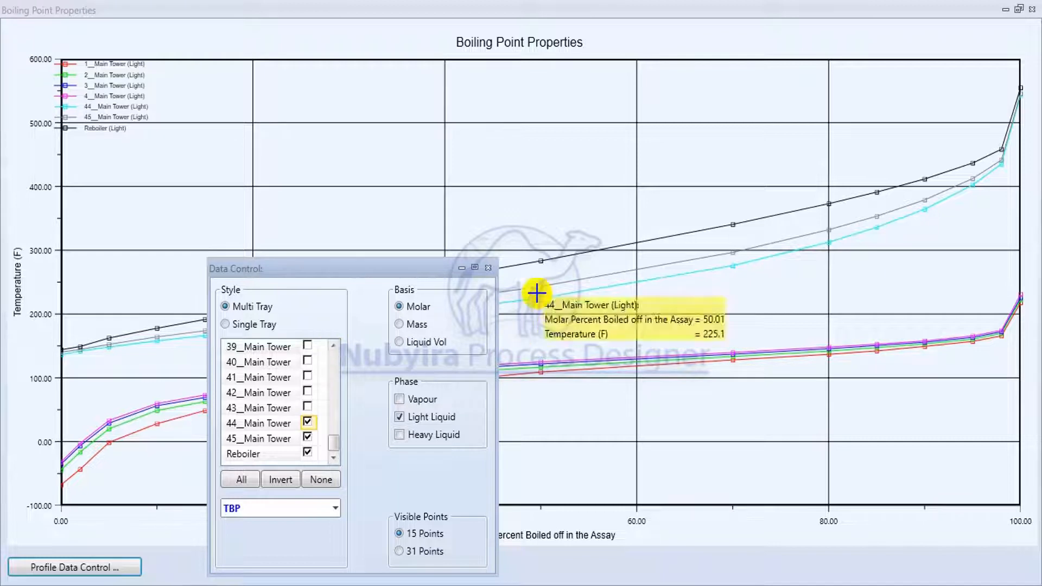
Step: Close the graph's data control, the boiling point graph and the debutanizer column window to return to the main flowsheet
{"action": "left_click", "coordinate": [486, 268]}
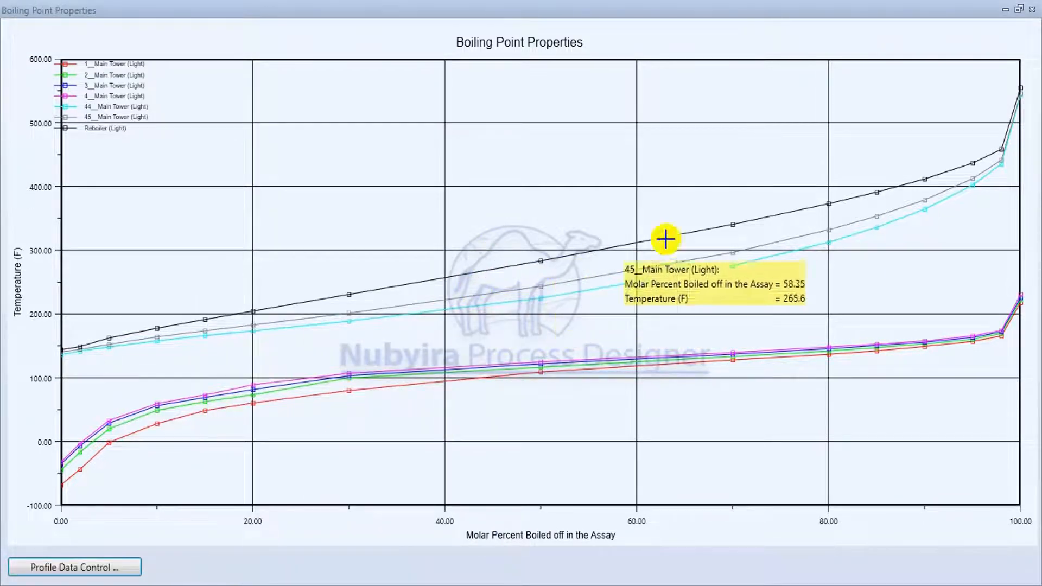
{"action": "left_click", "coordinate": [1032, 8]}
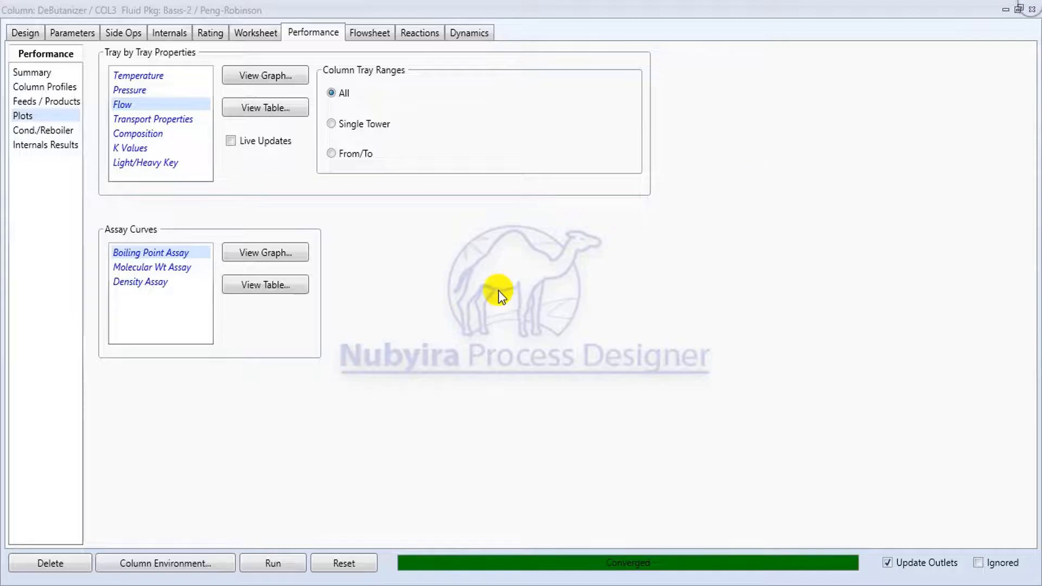
{"action": "left_click", "coordinate": [1033, 9]}
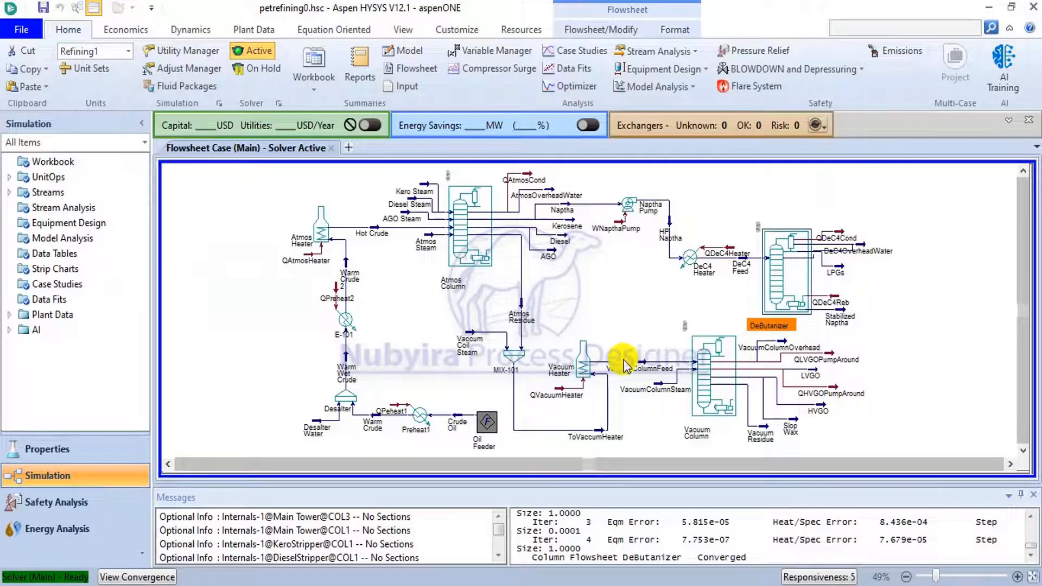
Step: Select the Kerosene stream on the flowsheet and add a Petroleum Assay stream analysis for it
{"action": "mouse_move", "coordinate": [624, 372]}
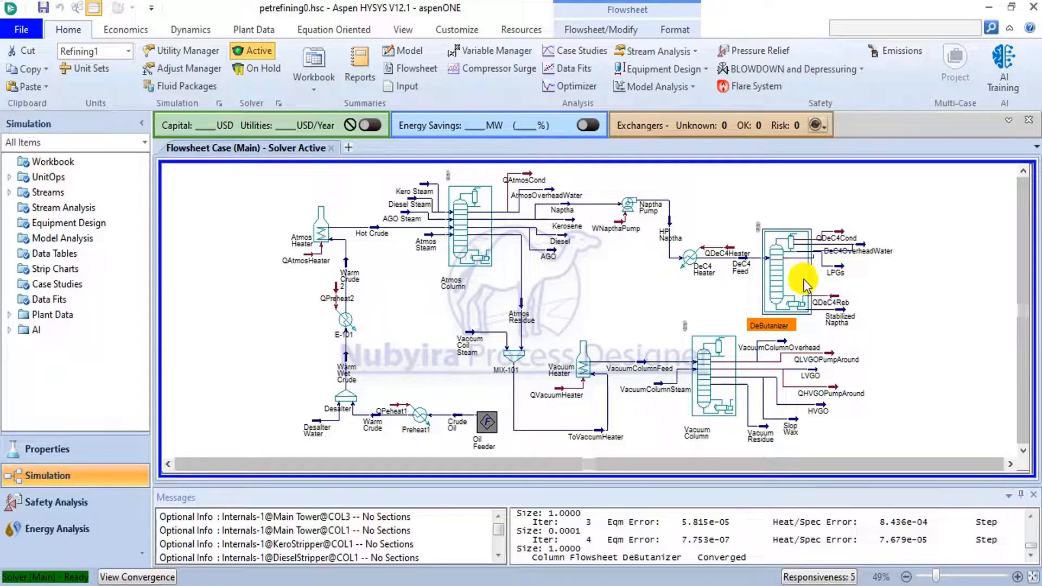
{"action": "left_click_drag", "start_coordinate": [780, 282], "coordinate": [782, 283]}
{"action": "left_click", "coordinate": [840, 272]}
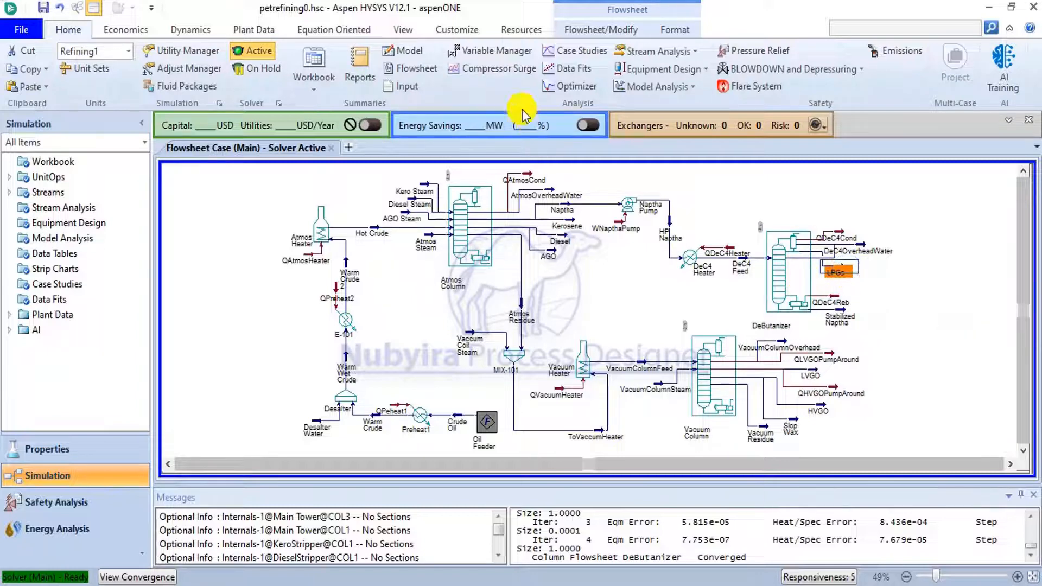
{"action": "left_click", "coordinate": [566, 223]}
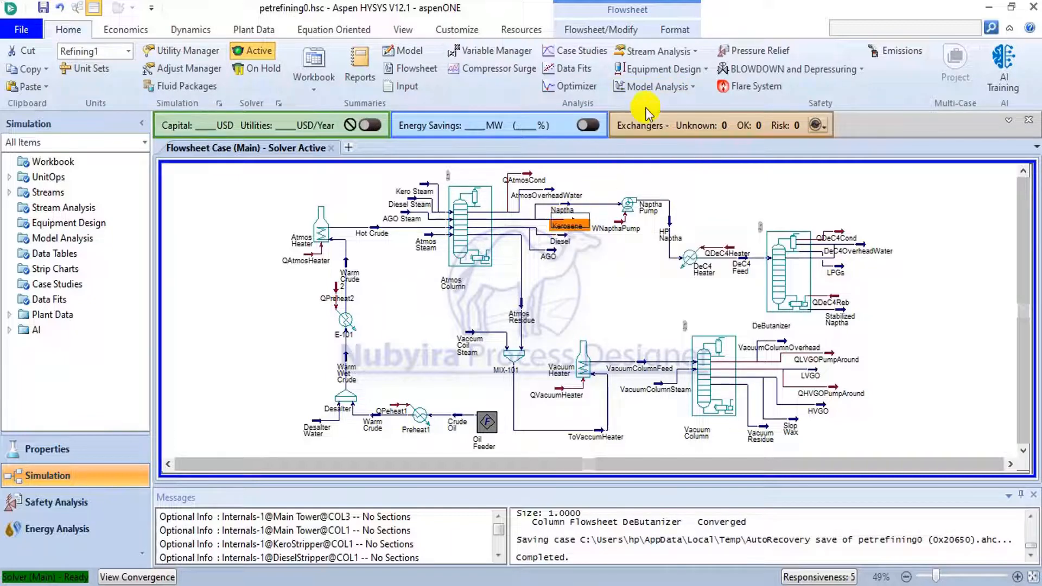
{"action": "left_click", "coordinate": [694, 51]}
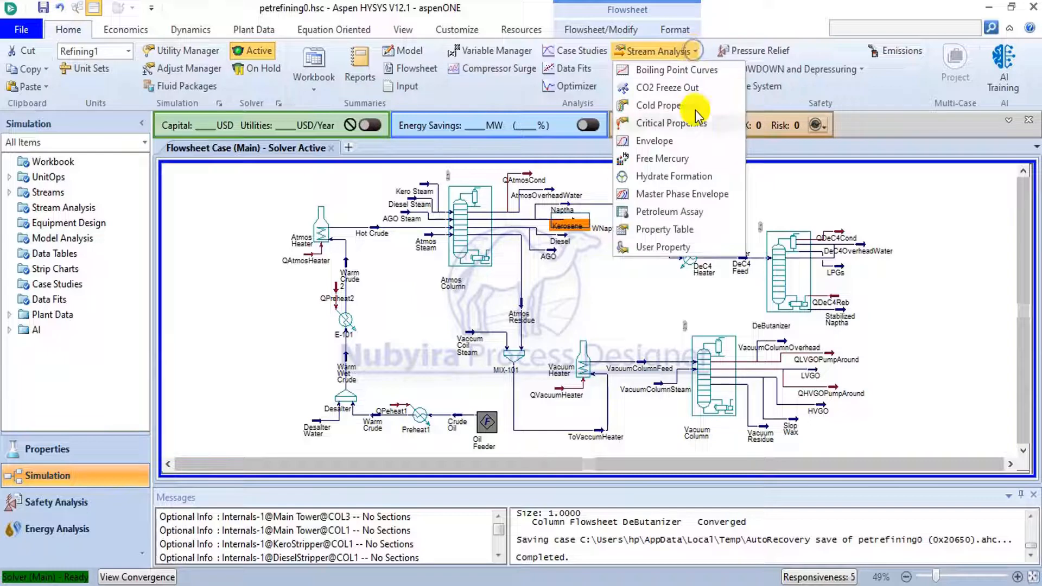
{"action": "left_click", "coordinate": [688, 217]}
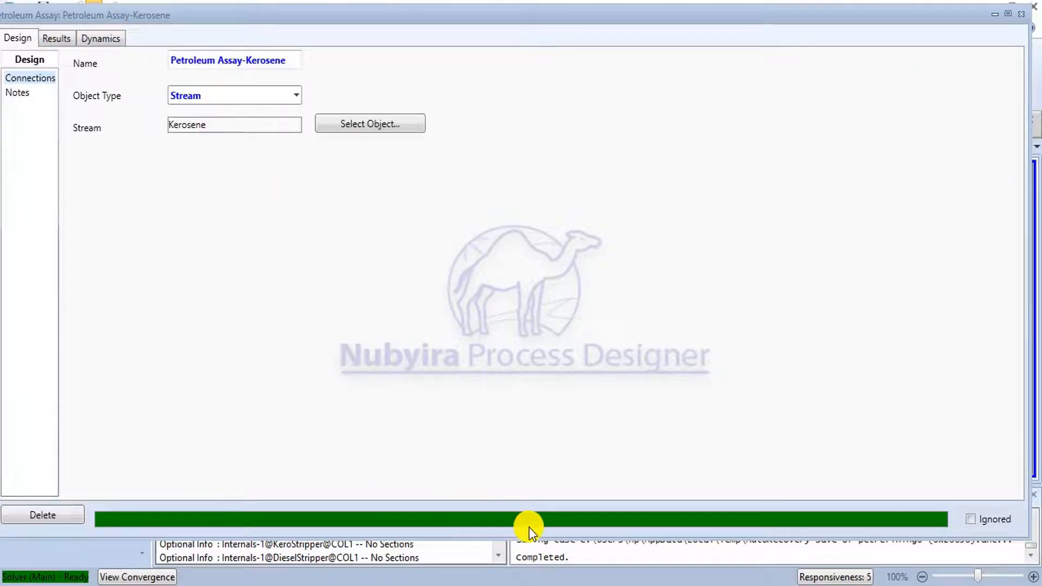
Step: Review the Kerosene assay's boiling curve results, from IBP to FBP, for TBP, ASTM D86, D2887 and D1160
{"action": "left_click", "coordinate": [66, 40]}
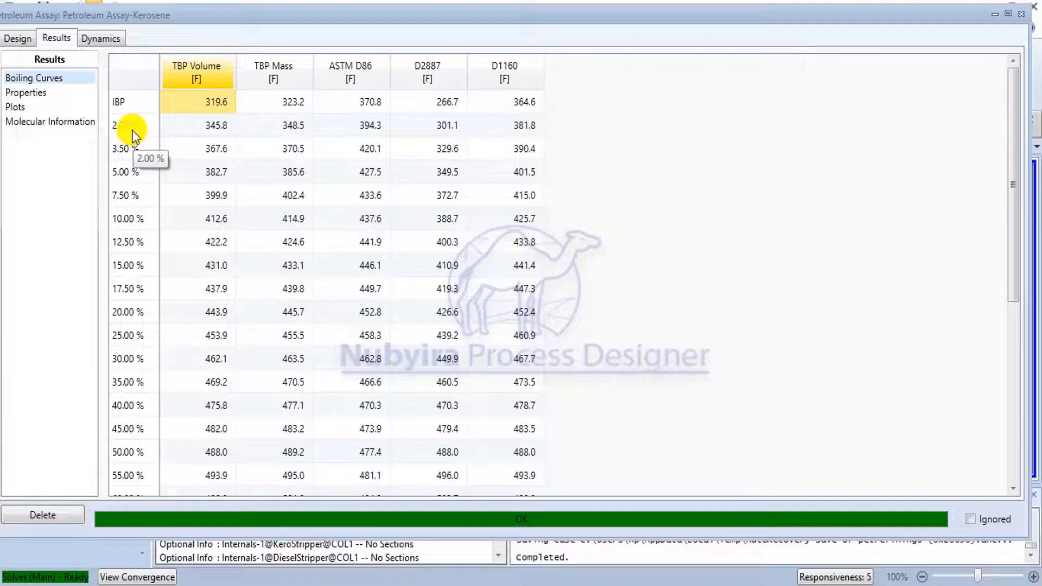
{"action": "scroll", "coordinate": [133, 135], "scroll_direction": "down", "scroll_amount": 5}
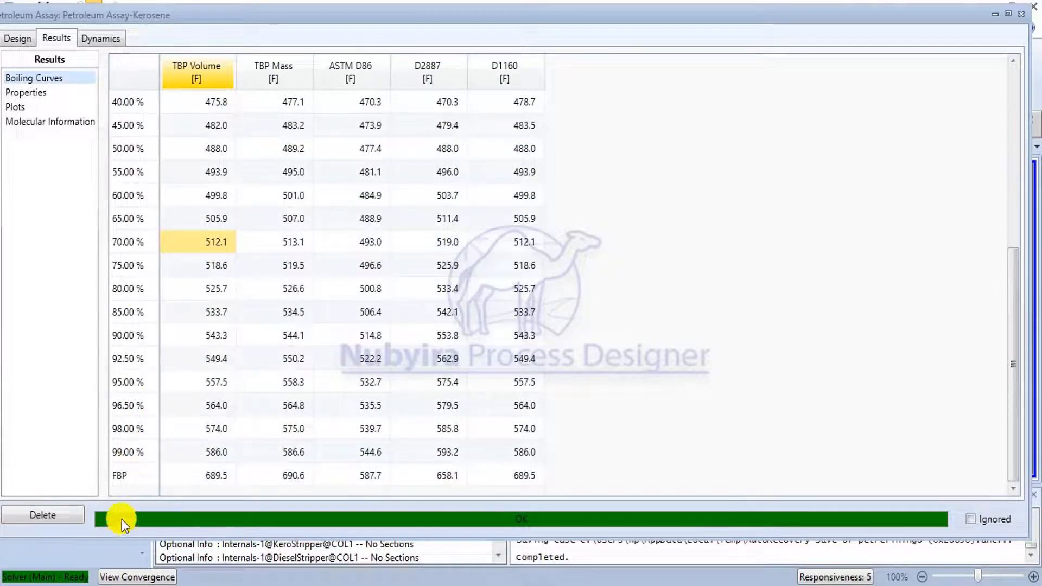
{"action": "scroll", "coordinate": [132, 467], "scroll_direction": "up", "scroll_amount": 5}
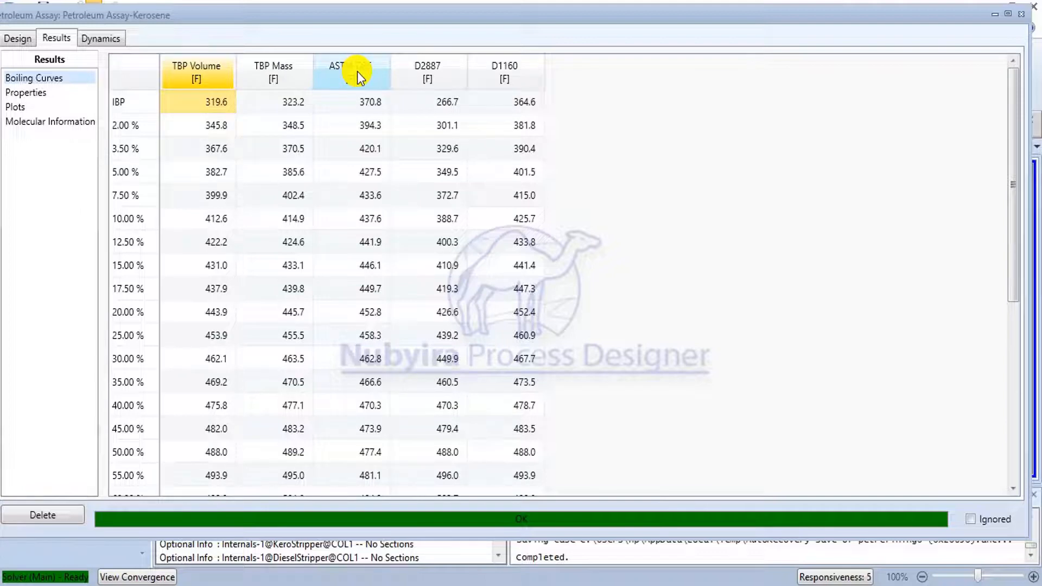
Step: View the Kerosene assay's BP Curves plot and check which properties can be plotted
{"action": "left_click", "coordinate": [42, 104]}
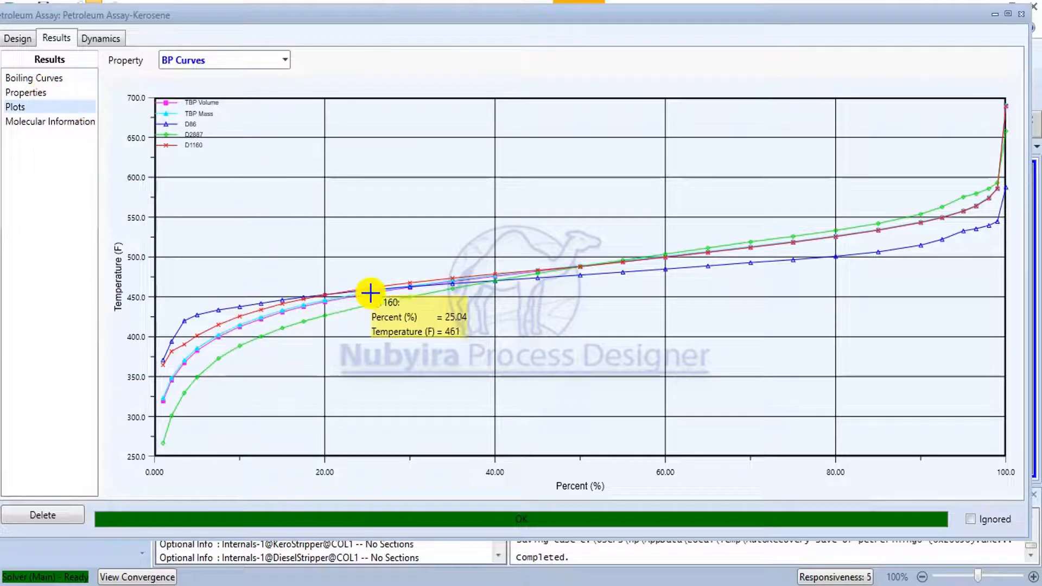
{"action": "left_click", "coordinate": [277, 61]}
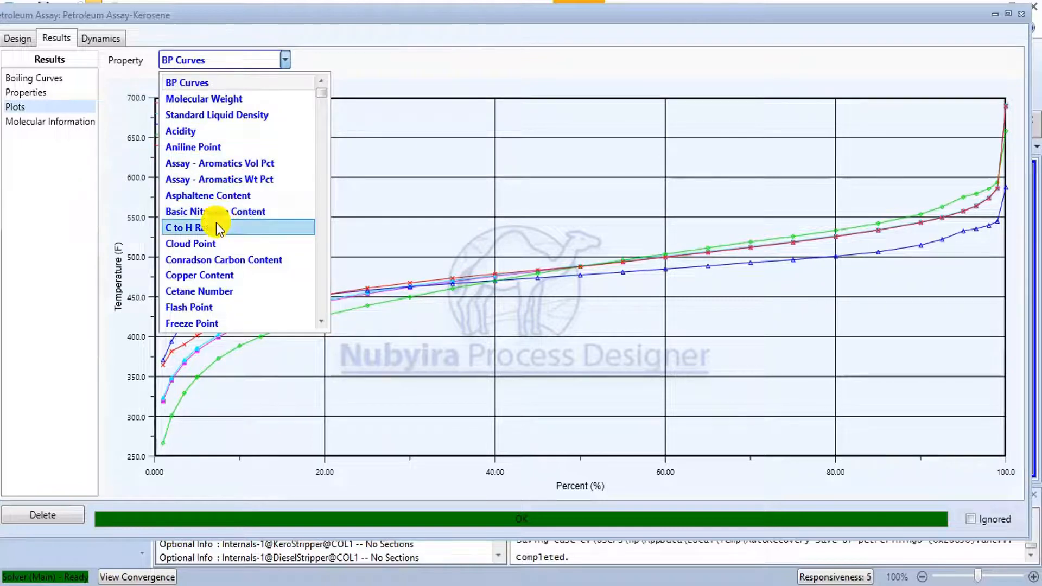
{"action": "left_click", "coordinate": [59, 90]}
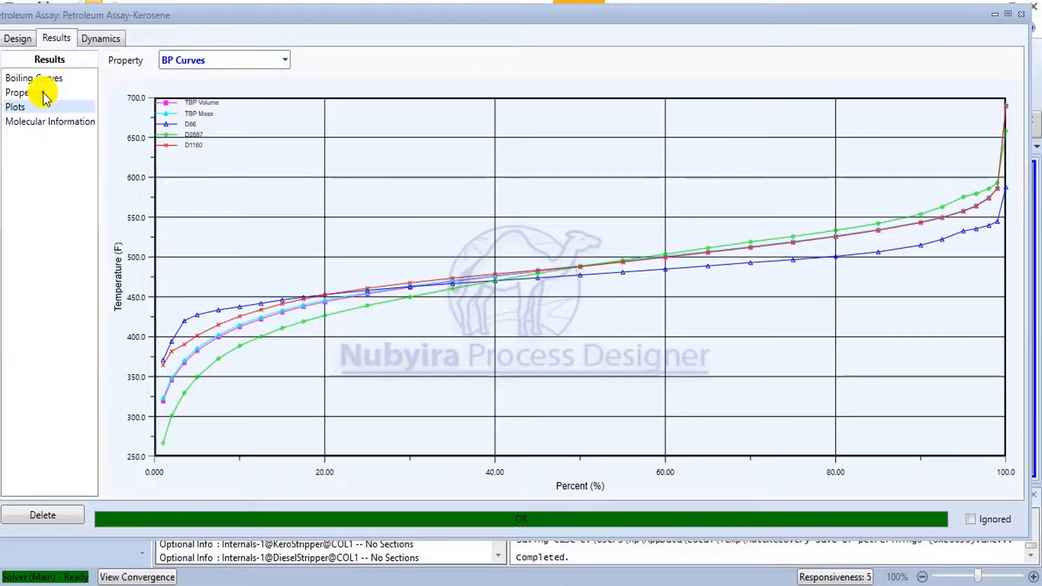
Step: Examine the Kerosene assay's properties table on a volume fraction basis, from TBP and specific gravity through to the heating values
{"action": "left_click", "coordinate": [43, 92]}
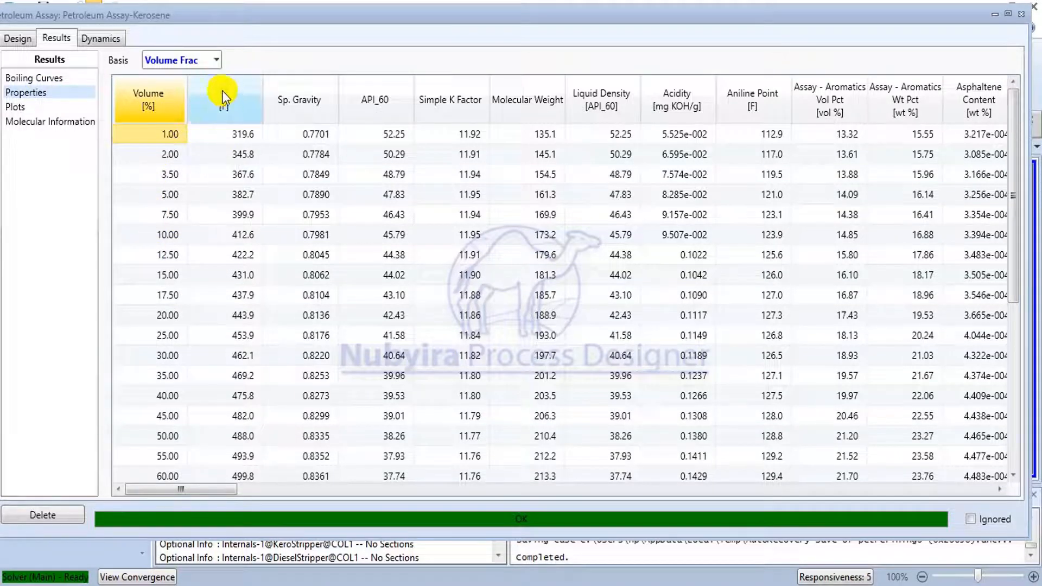
{"action": "mouse_move", "coordinate": [220, 134]}
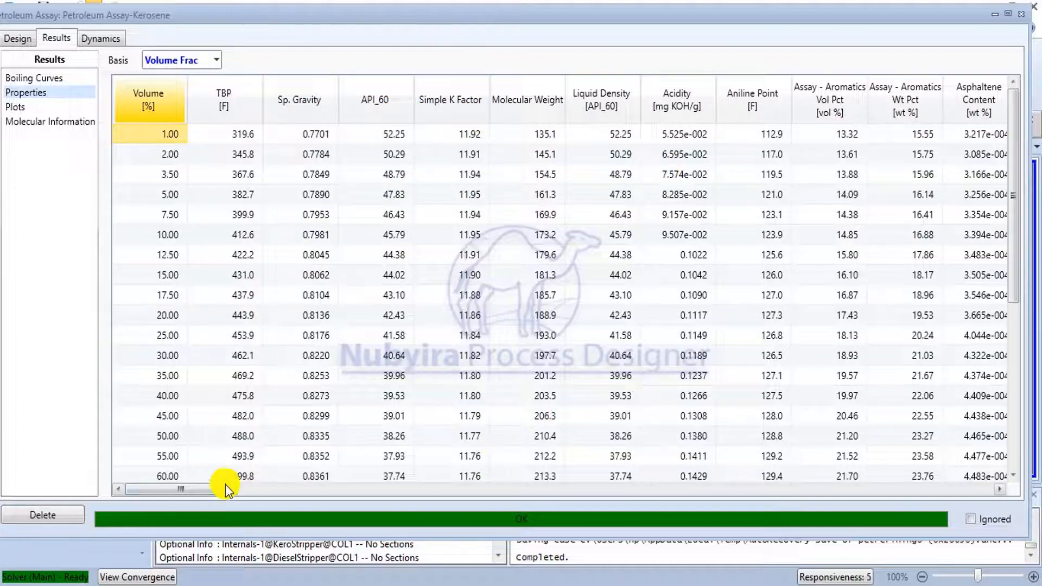
{"action": "left_click_drag", "start_coordinate": [225, 486], "coordinate": [392, 487]}
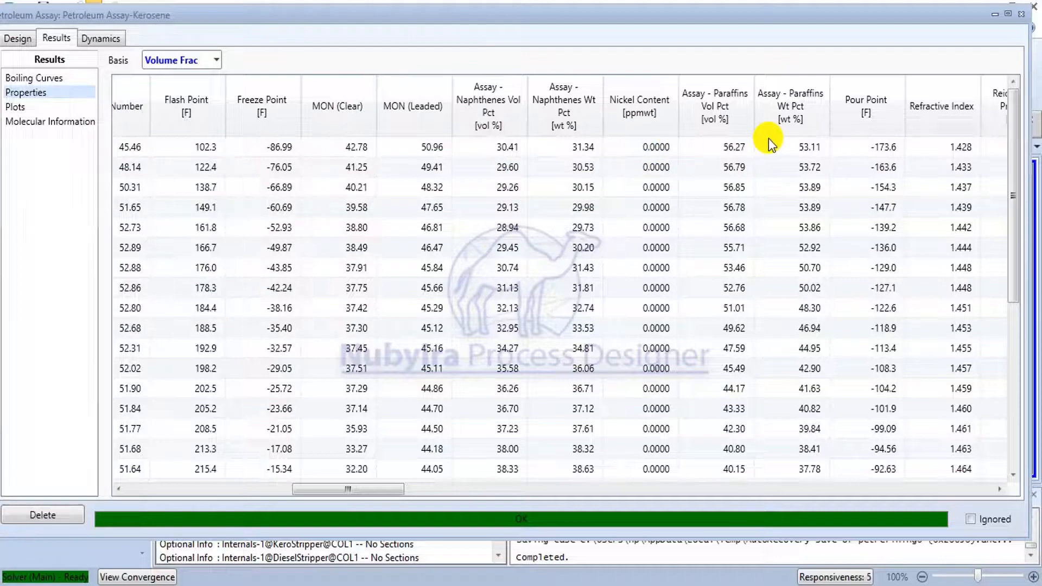
{"action": "left_click_drag", "start_coordinate": [337, 494], "coordinate": [441, 475]}
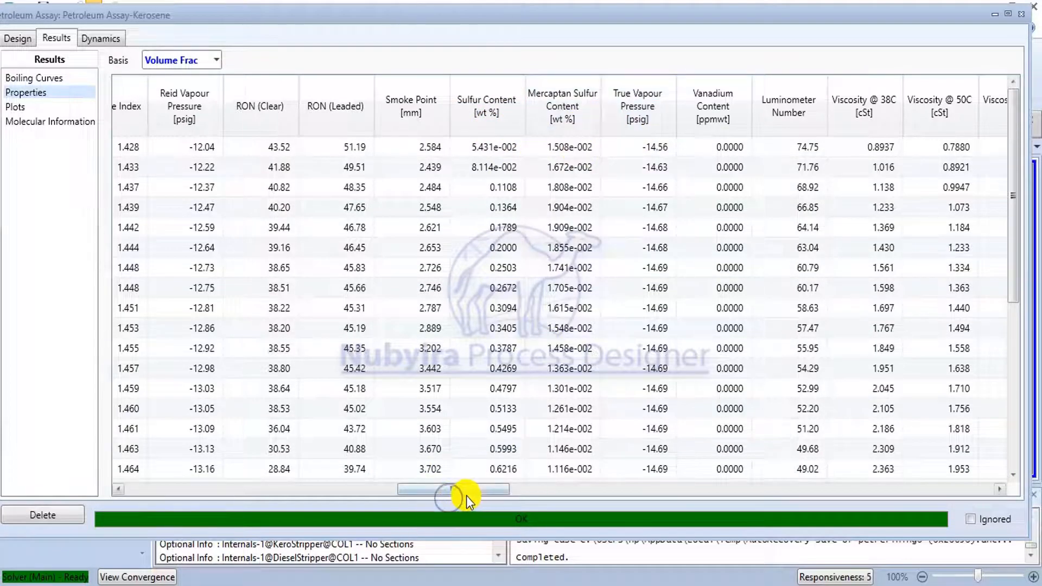
{"action": "left_click_drag", "start_coordinate": [470, 491], "coordinate": [509, 484]}
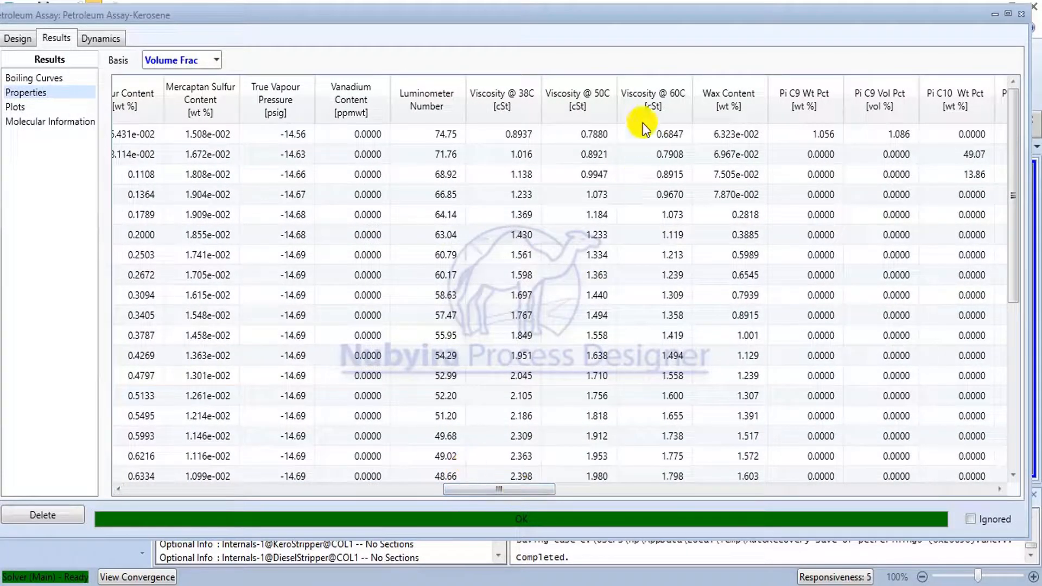
{"action": "left_click_drag", "start_coordinate": [537, 491], "coordinate": [633, 484]}
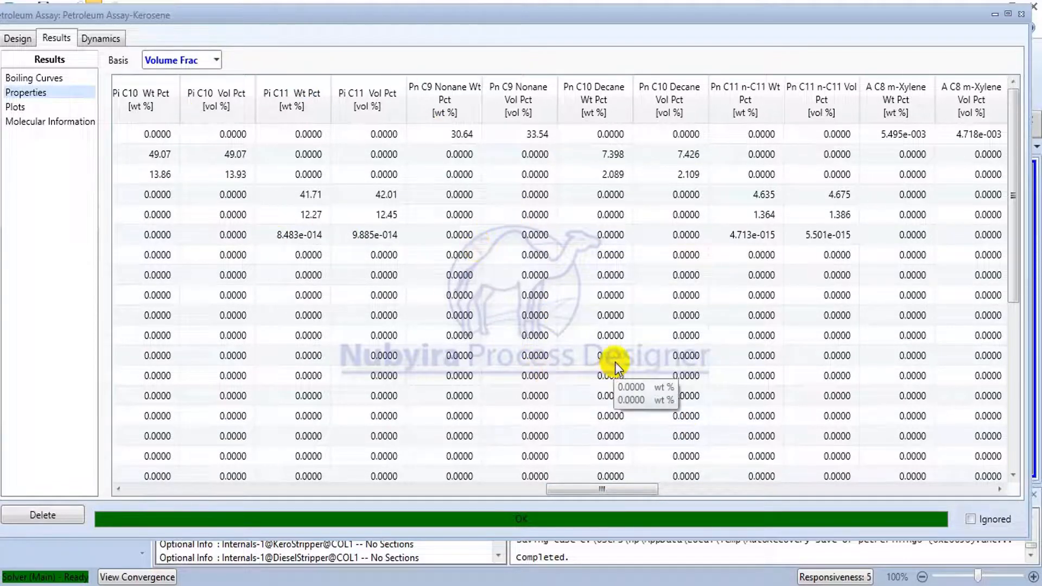
{"action": "left_click_drag", "start_coordinate": [600, 489], "coordinate": [945, 491]}
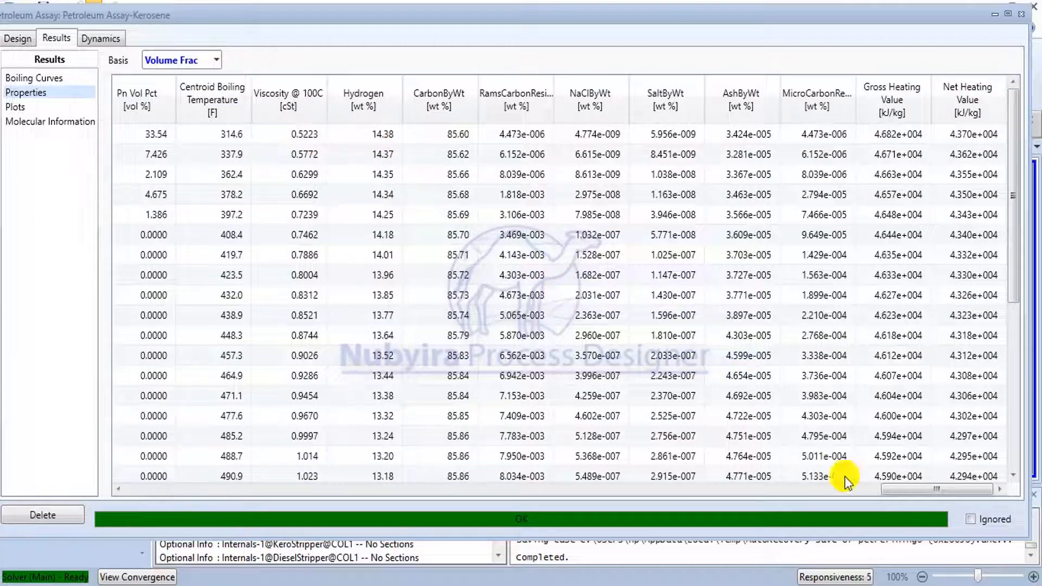
{"action": "left_click_drag", "start_coordinate": [893, 484], "coordinate": [134, 488]}
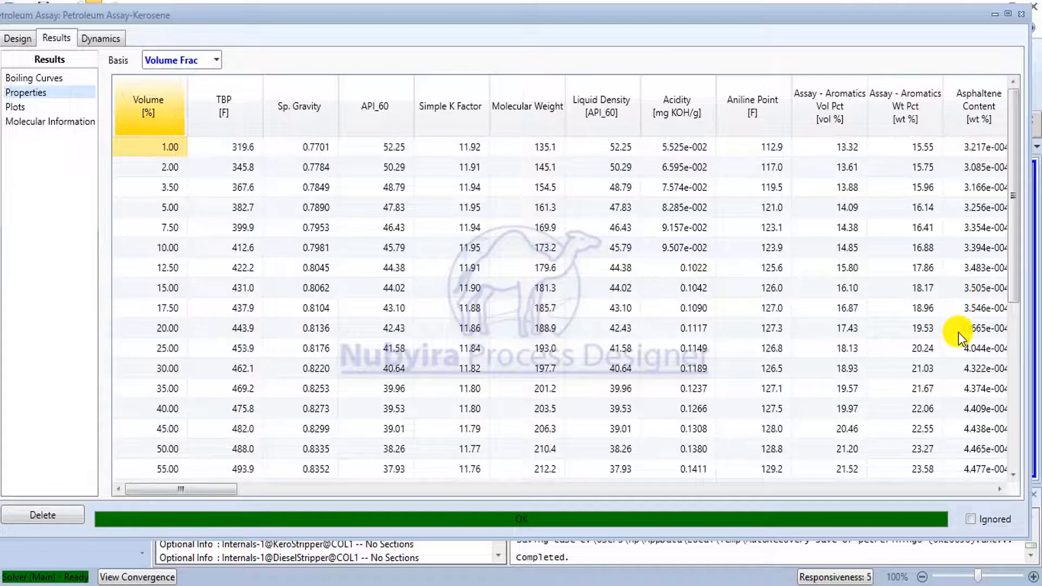
Step: Plot the Kerosene assay's Pour Point and Mercaptan Sulfur Content in turn against normal boiling point
{"action": "left_click", "coordinate": [20, 109]}
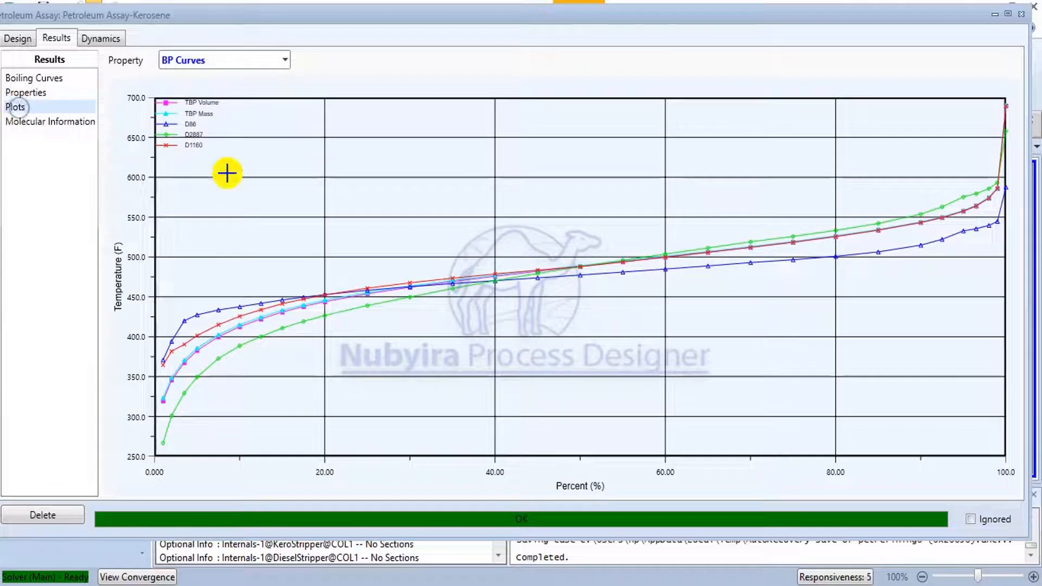
{"action": "left_click", "coordinate": [282, 62]}
{"action": "scroll", "coordinate": [241, 224], "scroll_direction": "down", "scroll_amount": 5}
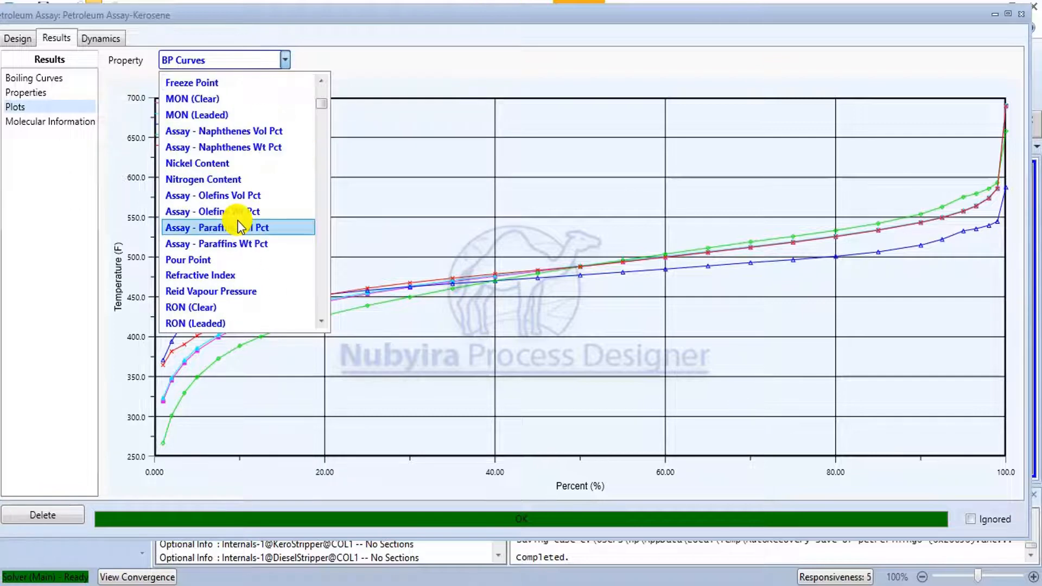
{"action": "left_click", "coordinate": [217, 259]}
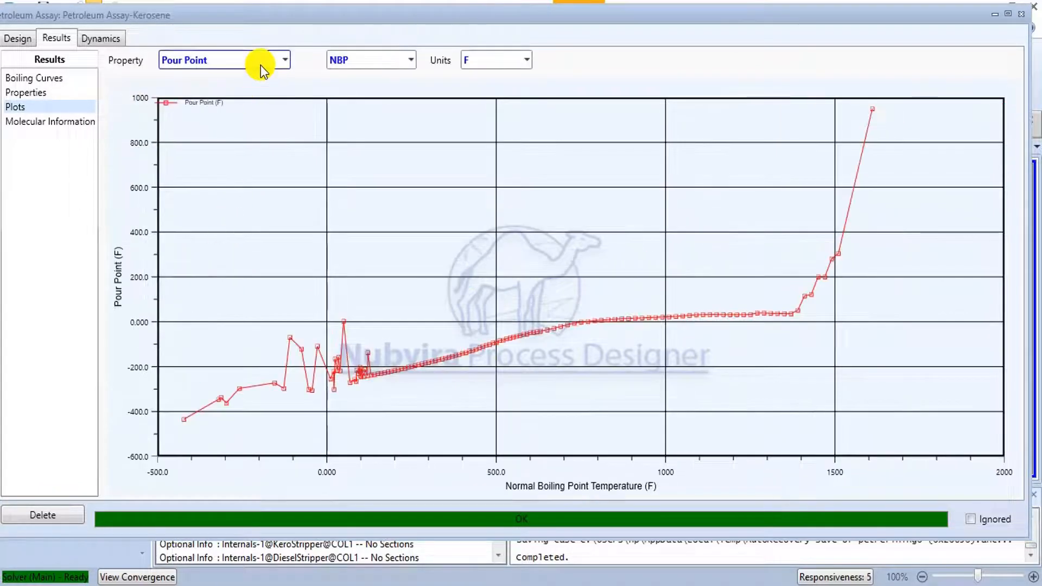
{"action": "left_click", "coordinate": [282, 58]}
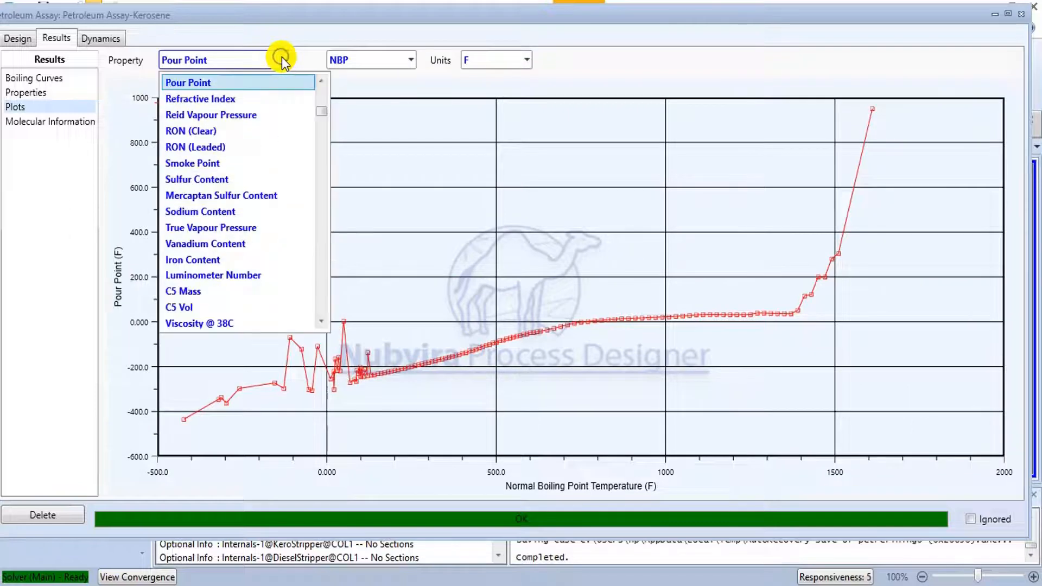
{"action": "left_click", "coordinate": [257, 200]}
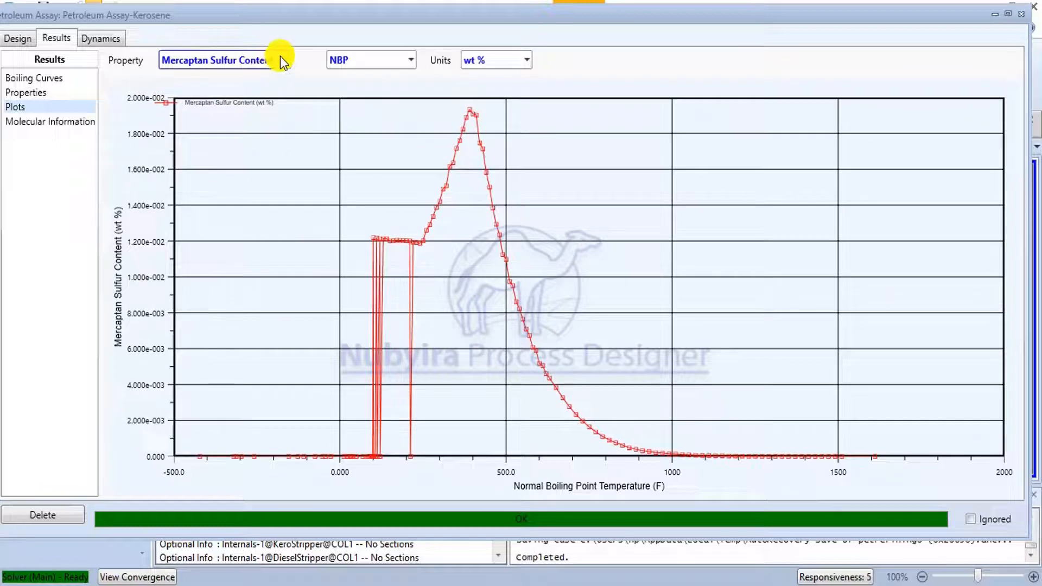
Step: Browse the plottable properties and plot the Kerosene assay's Acidity against normal boiling point
{"action": "left_click", "coordinate": [279, 60]}
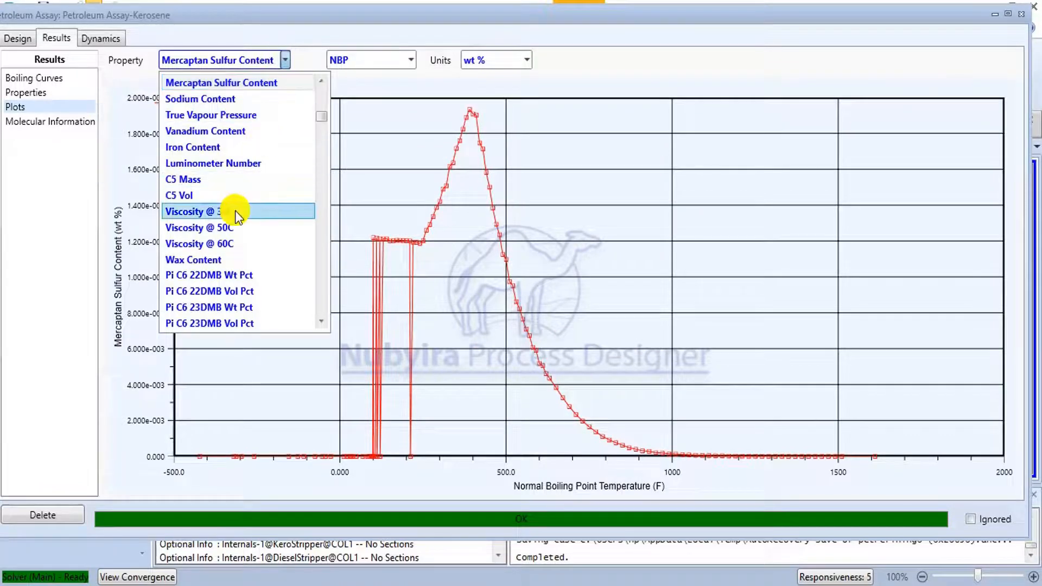
{"action": "scroll", "coordinate": [240, 178], "scroll_direction": "down", "scroll_amount": 10}
{"action": "scroll", "coordinate": [240, 178], "scroll_direction": "down", "scroll_amount": 5}
{"action": "scroll", "coordinate": [243, 180], "scroll_direction": "up", "scroll_amount": 15}
{"action": "scroll", "coordinate": [246, 179], "scroll_direction": "up", "scroll_amount": 15}
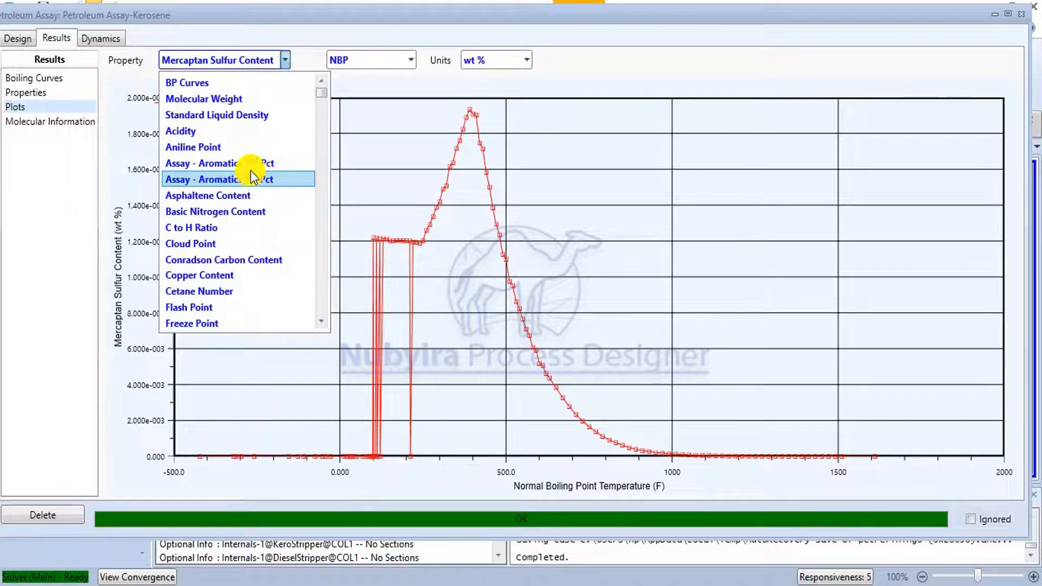
{"action": "left_click", "coordinate": [251, 131]}
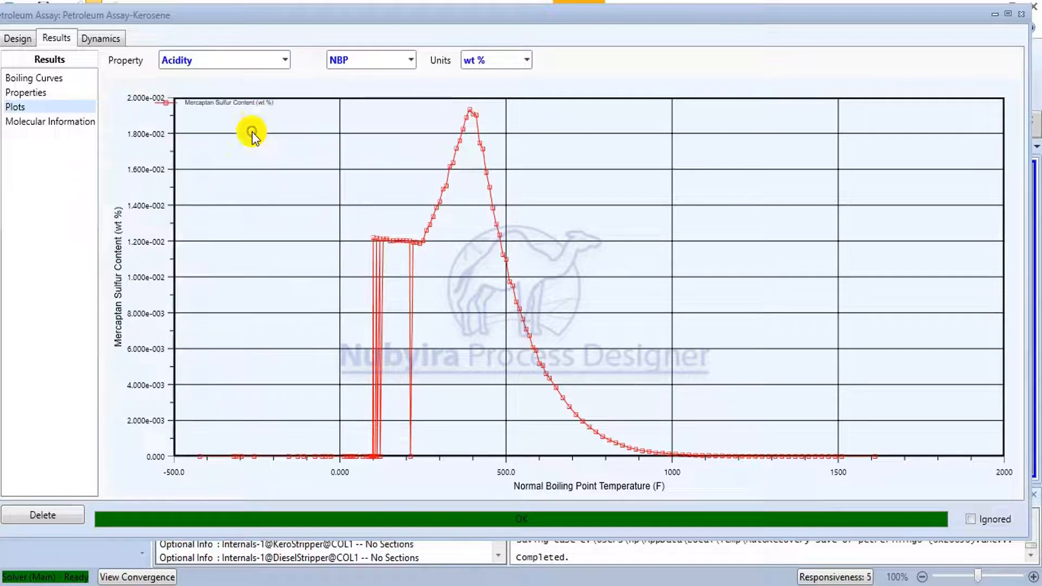
Step: Plot the Kerosene assay's Asphaltene Content against normal boiling point
{"action": "left_click", "coordinate": [278, 60]}
{"action": "scroll", "coordinate": [252, 149], "scroll_direction": "up", "scroll_amount": 1}
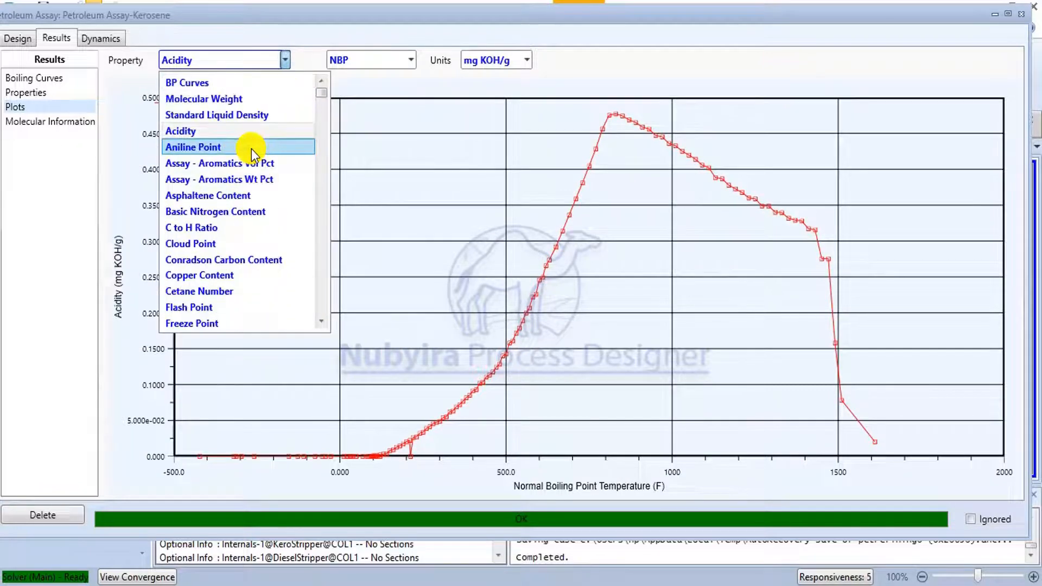
{"action": "left_click", "coordinate": [244, 195]}
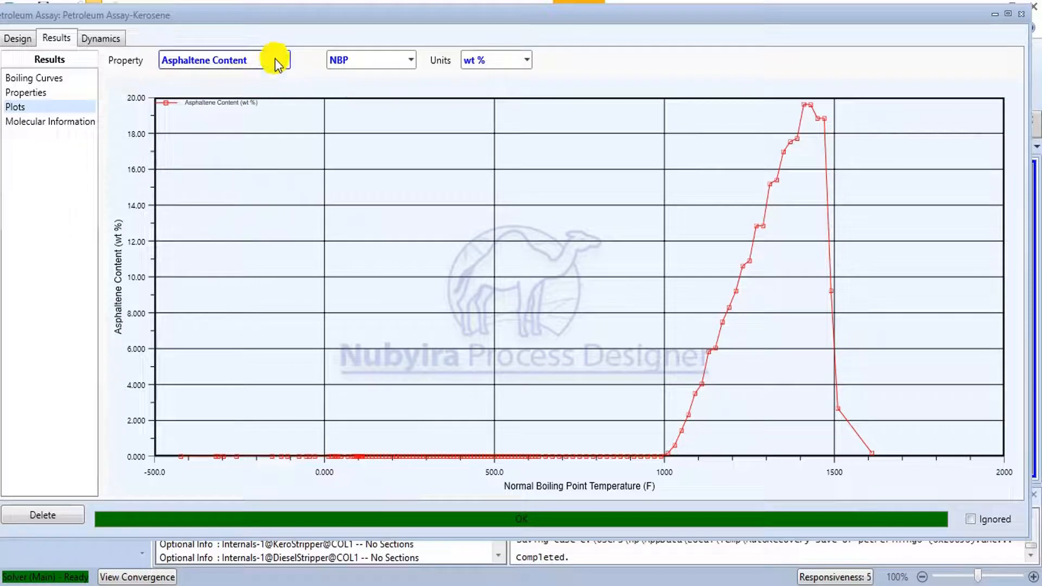
Step: Compare the Asphaltene Content plot on volume fraction, NBP and mass fraction bases, finishing on volume fraction
{"action": "left_click", "coordinate": [408, 63]}
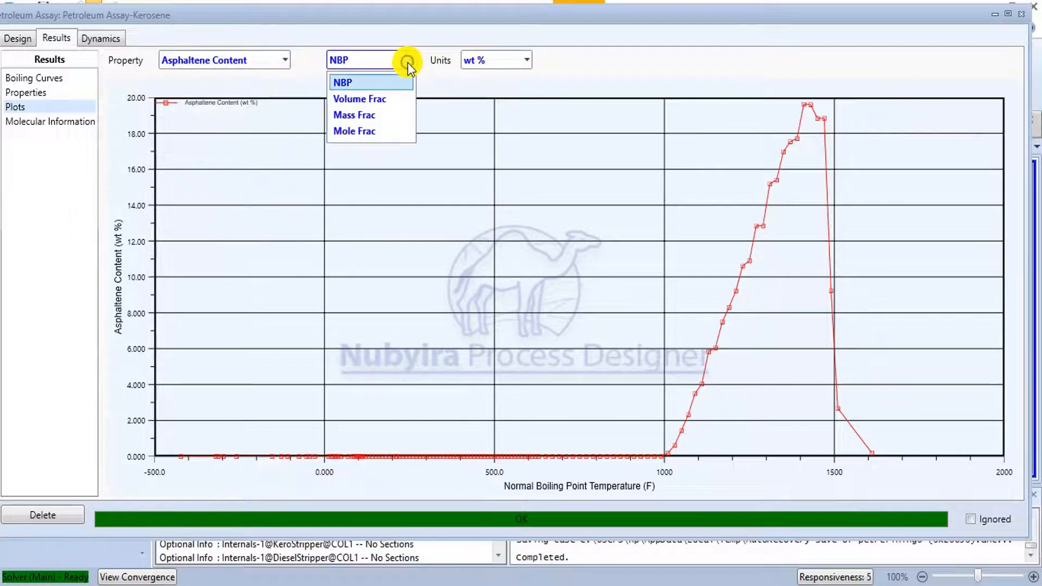
{"action": "left_click", "coordinate": [378, 99]}
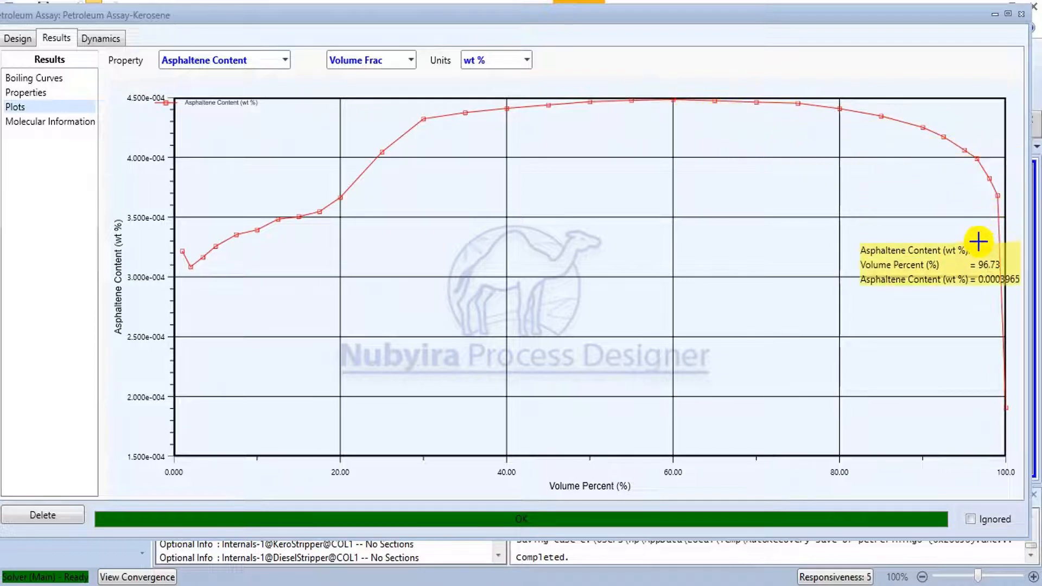
{"action": "left_click", "coordinate": [412, 60]}
{"action": "left_click", "coordinate": [355, 82]}
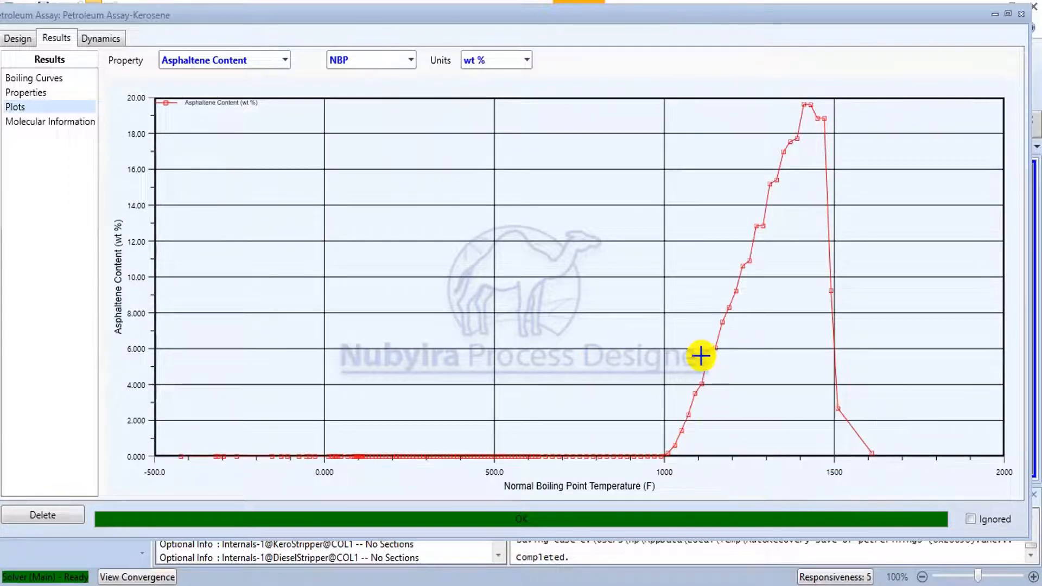
{"action": "left_click", "coordinate": [410, 61]}
{"action": "left_click", "coordinate": [375, 124]}
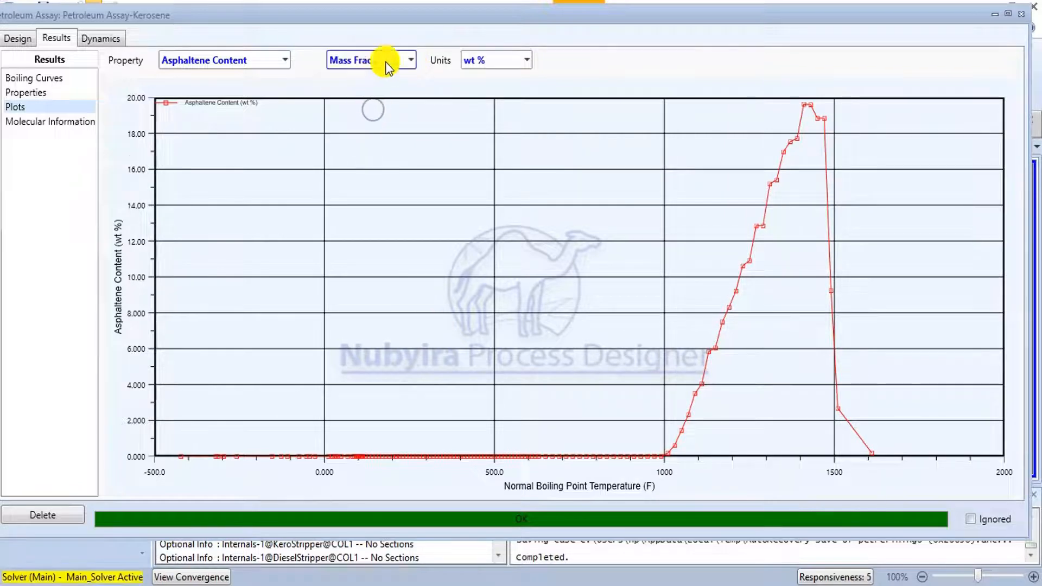
{"action": "left_click", "coordinate": [405, 59]}
{"action": "left_click", "coordinate": [380, 103]}
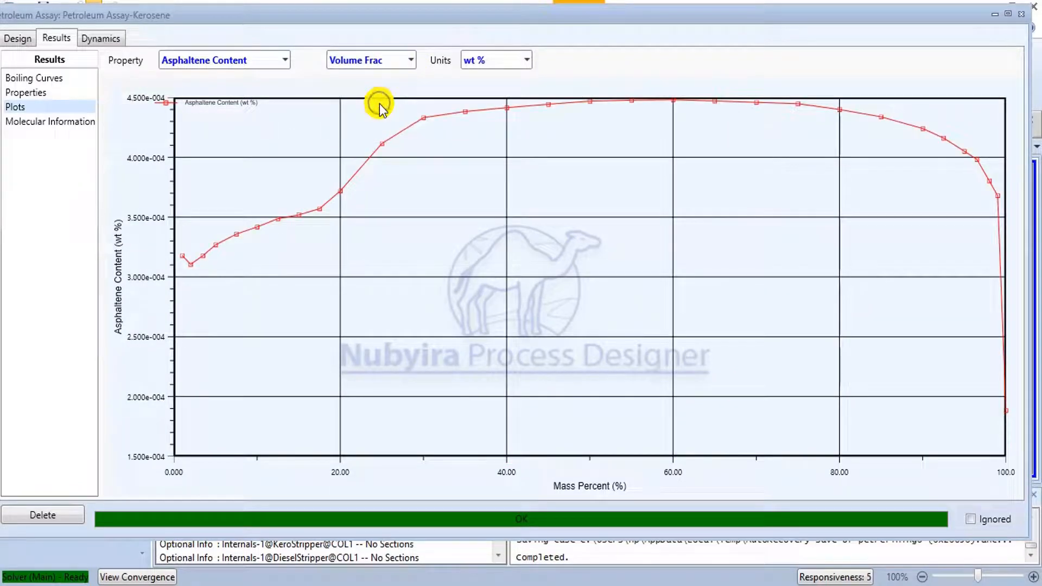
Step: Show the Asphaltene Content plot in ppmwt and close the Kerosene assay
{"action": "left_click", "coordinate": [525, 56]}
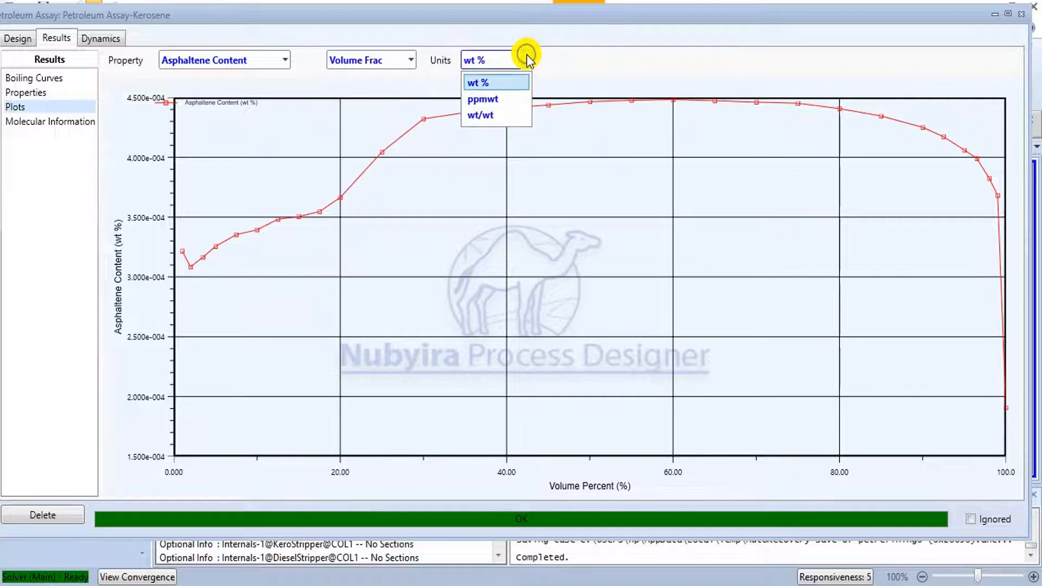
{"action": "left_click", "coordinate": [500, 98]}
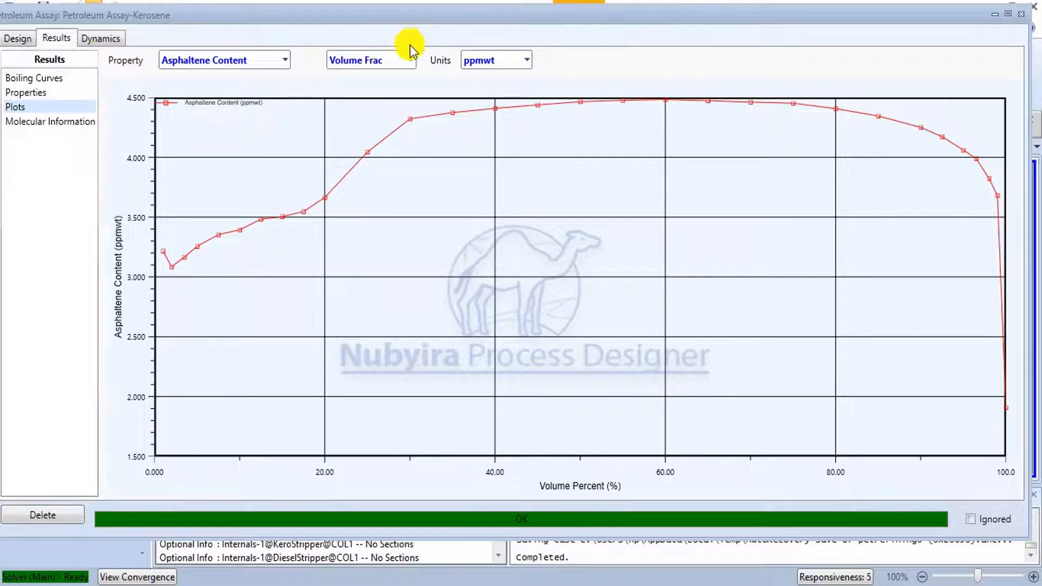
{"action": "left_click", "coordinate": [1024, 19]}
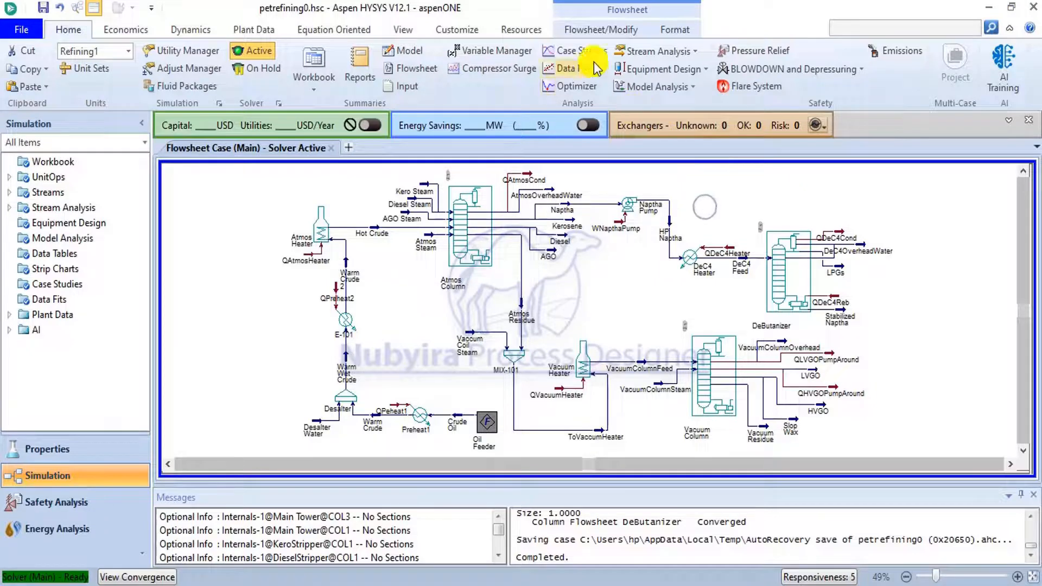
Step: Check which stream analyses are available for the flowsheet
{"action": "left_click", "coordinate": [696, 51]}
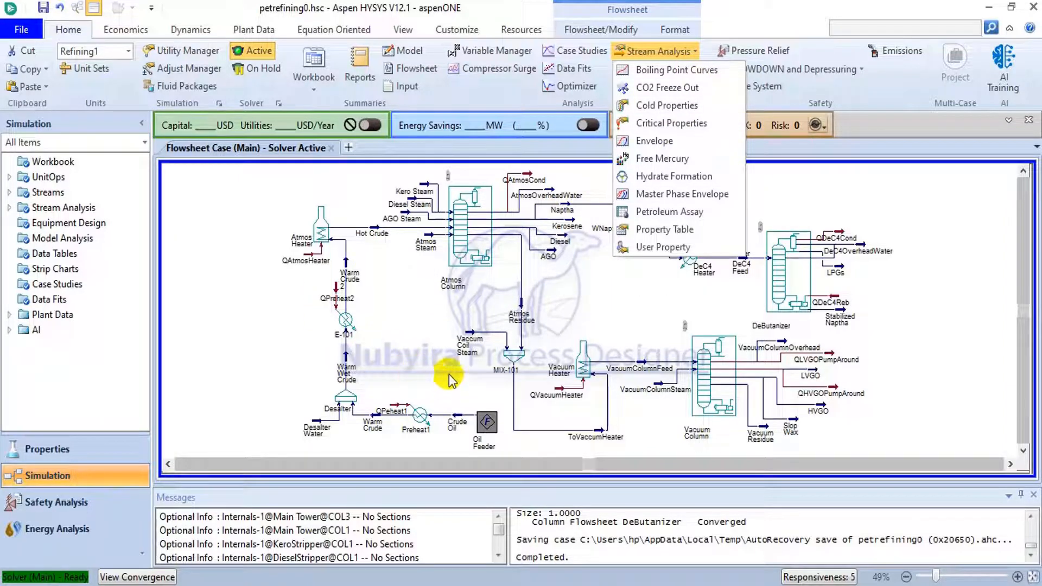
{"action": "left_click", "coordinate": [612, 296]}
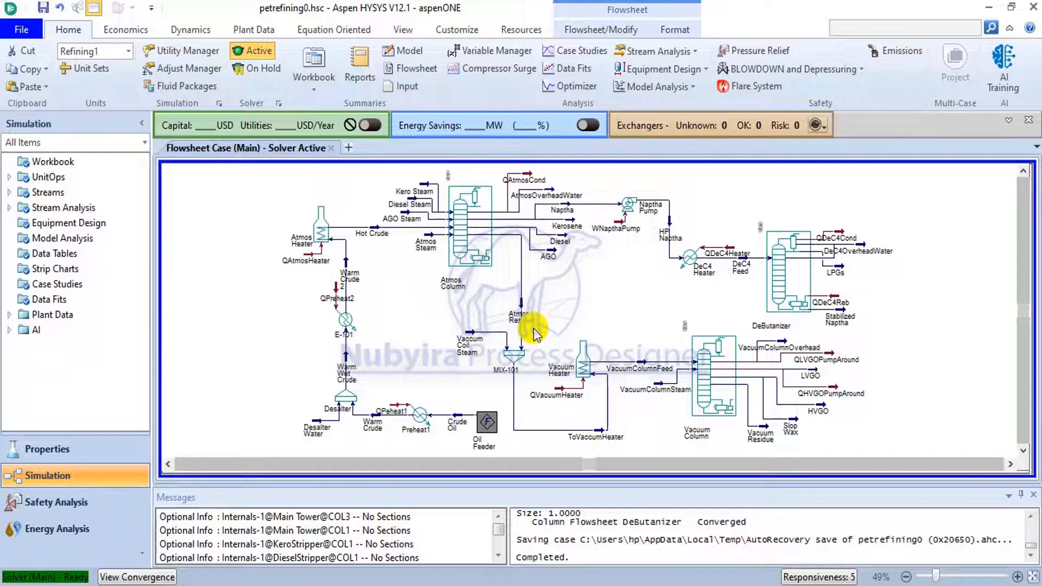
Step: Create an Excel report of the case from the petroleum-refining.wrk workbook template
{"action": "left_click", "coordinate": [367, 76]}
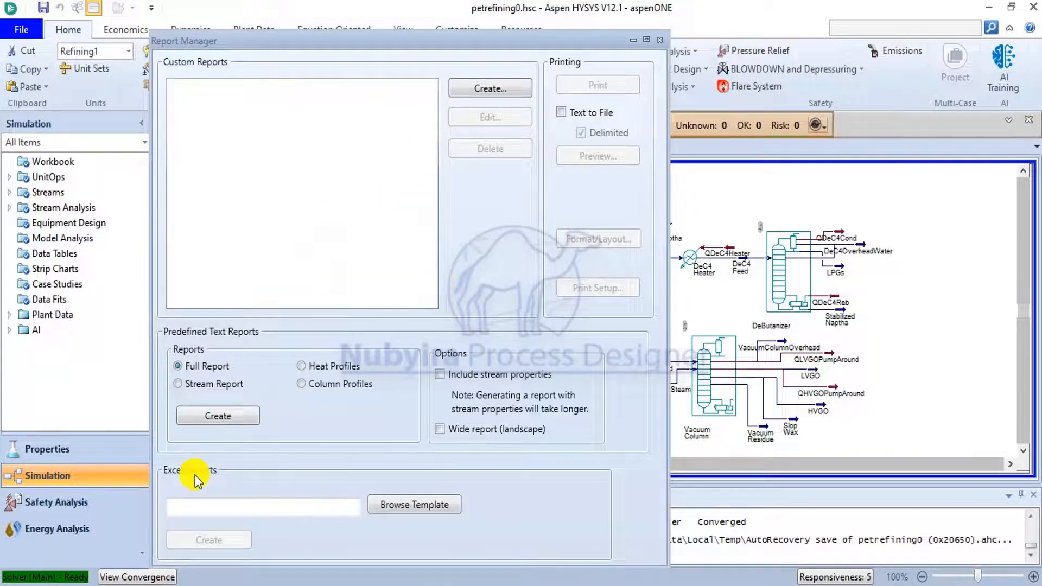
{"action": "left_click", "coordinate": [410, 500]}
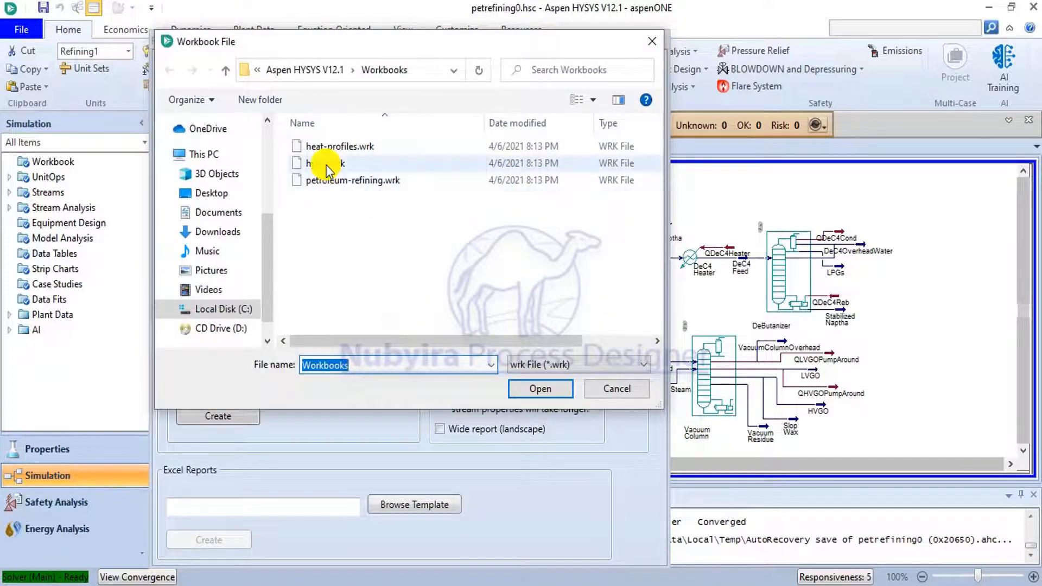
{"action": "left_click", "coordinate": [358, 182]}
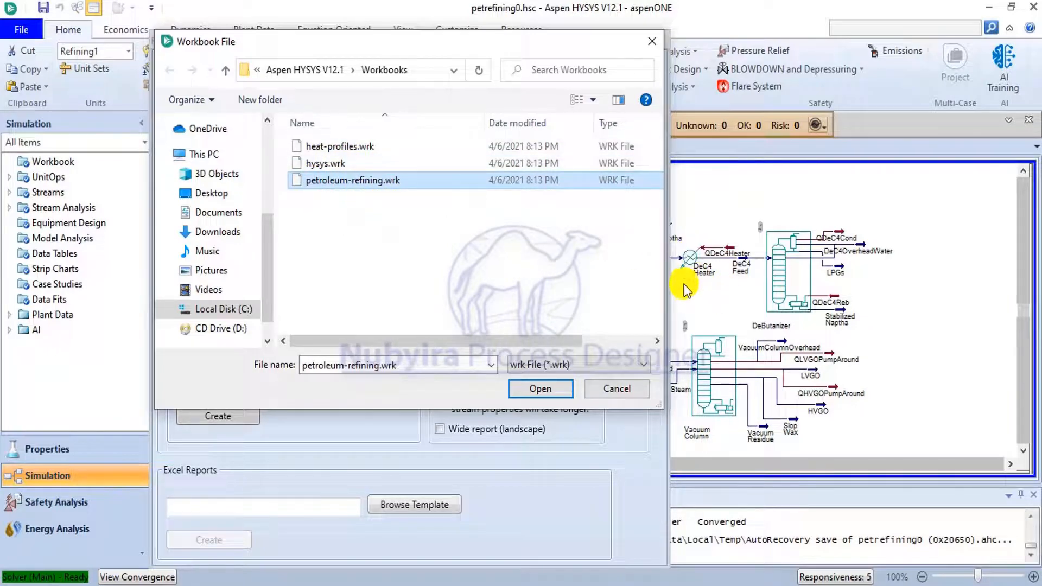
{"action": "left_click", "coordinate": [559, 385]}
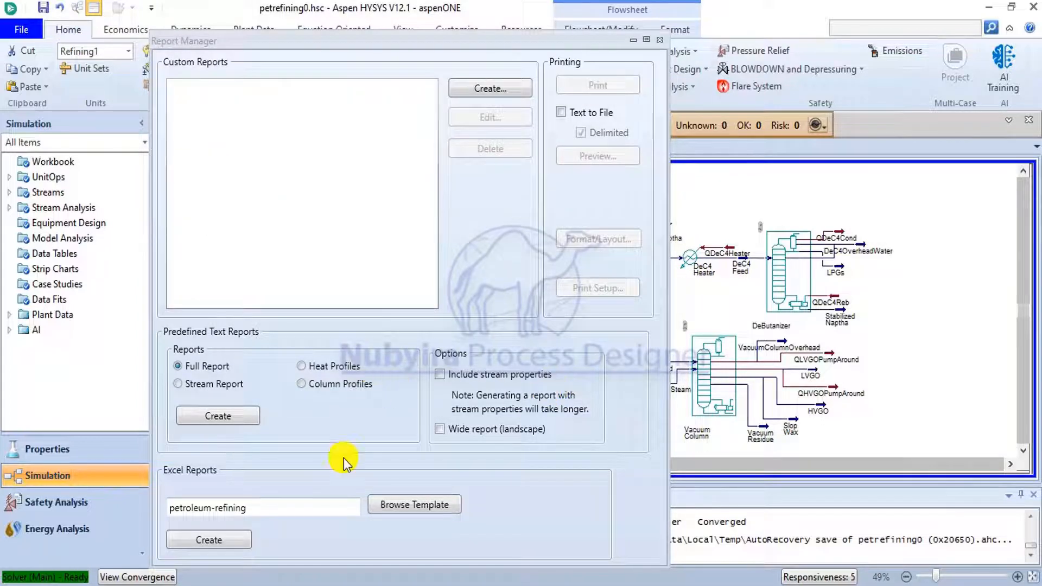
{"action": "left_click_drag", "start_coordinate": [460, 52], "coordinate": [485, 6]}
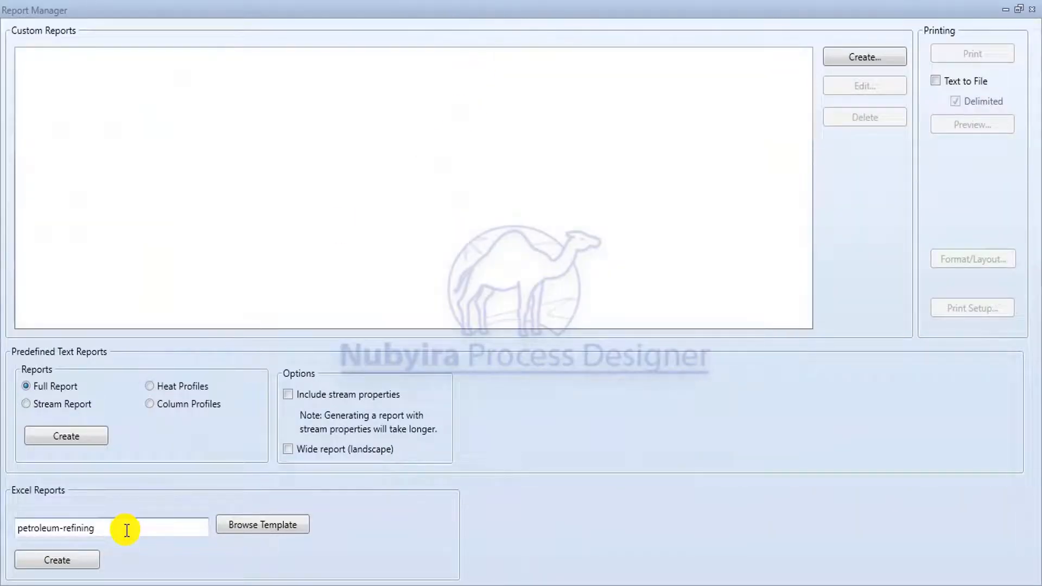
{"action": "left_click", "coordinate": [79, 563]}
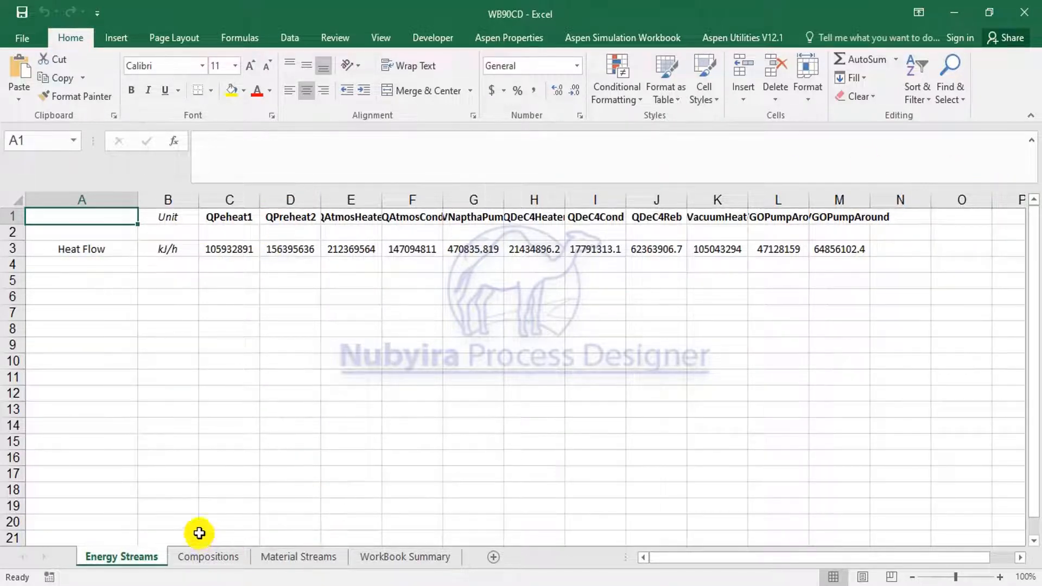
Step: Examine the component mole fractions of all streams on the report's Compositions sheet, including the vacuum column streams and products
{"action": "left_click", "coordinate": [219, 557]}
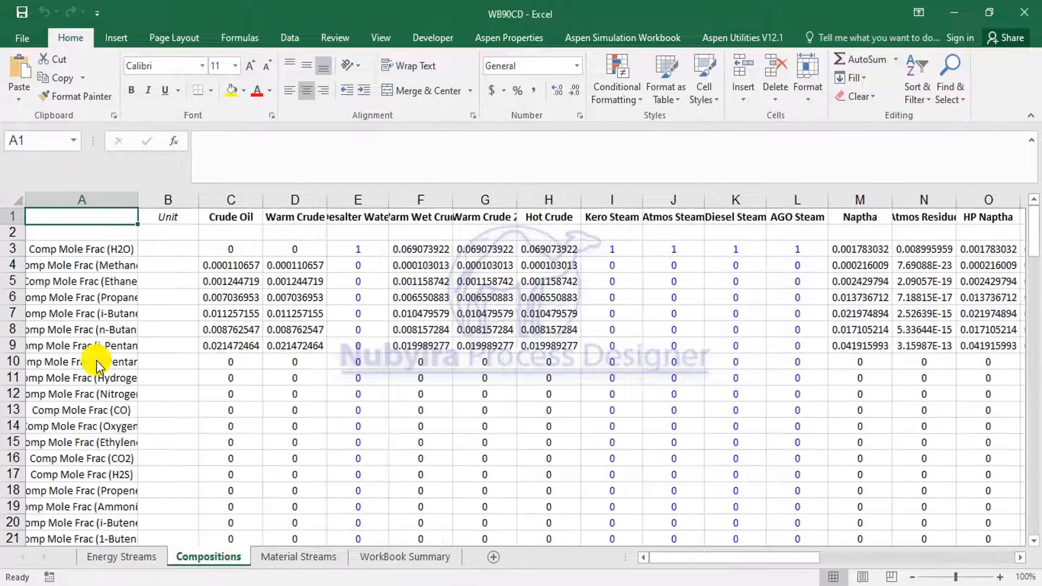
{"action": "scroll", "coordinate": [95, 360], "scroll_direction": "down", "scroll_amount": 6}
{"action": "scroll", "coordinate": [95, 361], "scroll_direction": "down", "scroll_amount": 1}
{"action": "scroll", "coordinate": [94, 361], "scroll_direction": "down", "scroll_amount": 6}
{"action": "scroll", "coordinate": [92, 361], "scroll_direction": "up", "scroll_amount": 6}
{"action": "scroll", "coordinate": [92, 361], "scroll_direction": "up", "scroll_amount": 7}
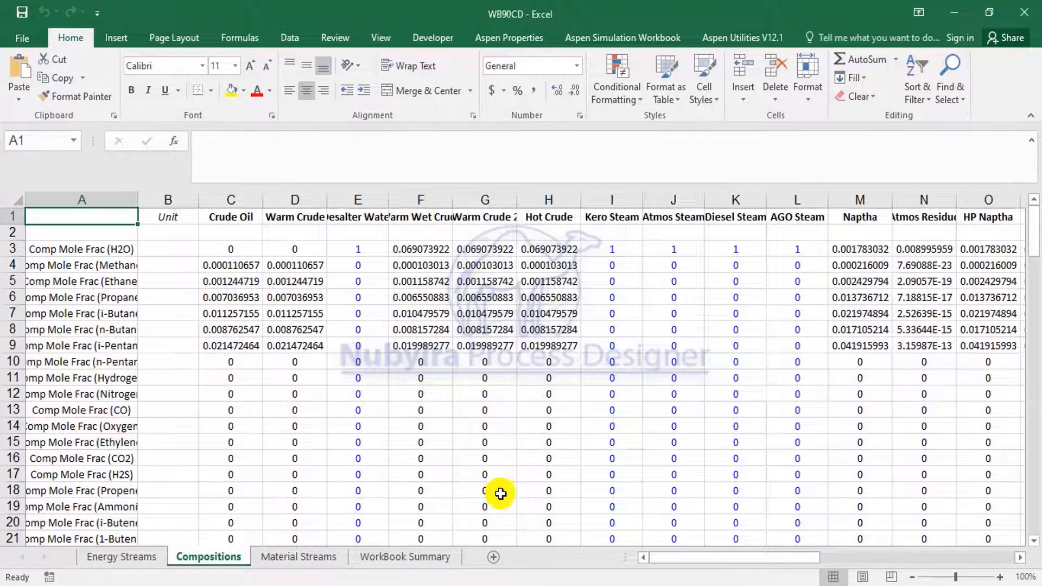
{"action": "left_click_drag", "start_coordinate": [729, 564], "coordinate": [907, 551]}
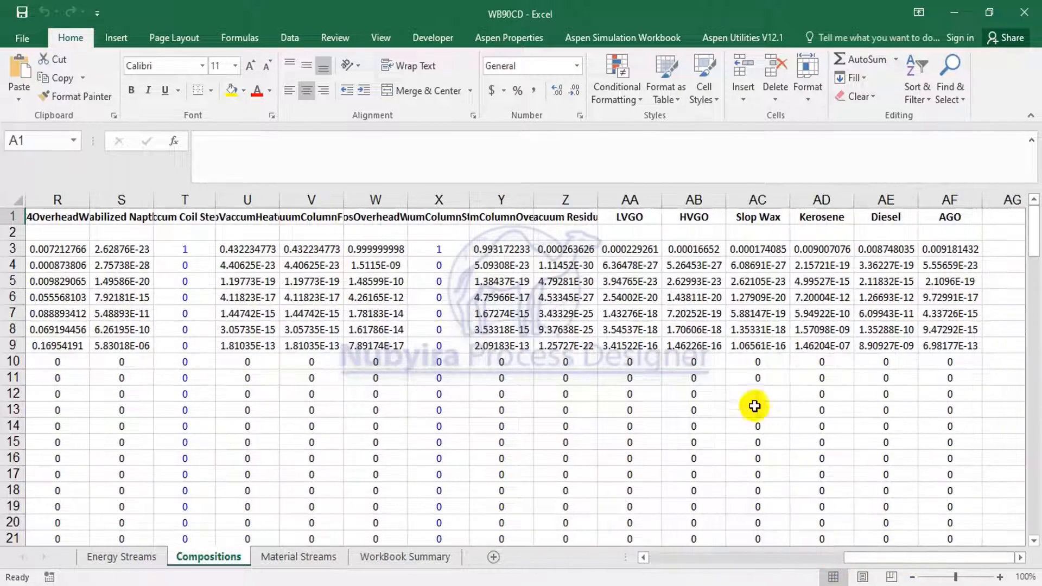
{"action": "left_click", "coordinate": [580, 281]}
{"action": "left_click", "coordinate": [493, 297]}
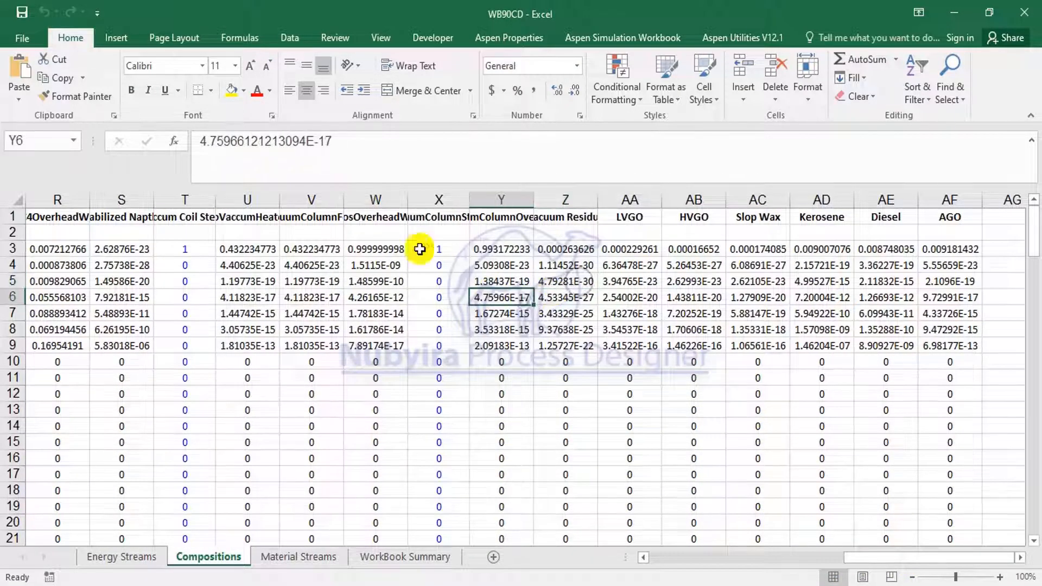
{"action": "left_click", "coordinate": [308, 261]}
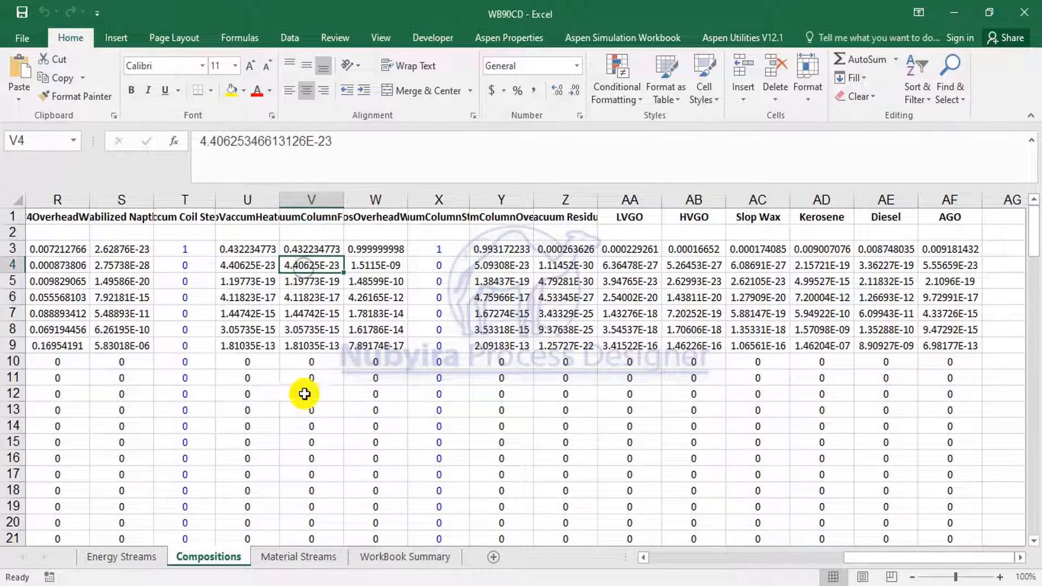
Step: Look through the property rows listed for each stream on the report's Material Streams sheet
{"action": "left_click", "coordinate": [317, 559]}
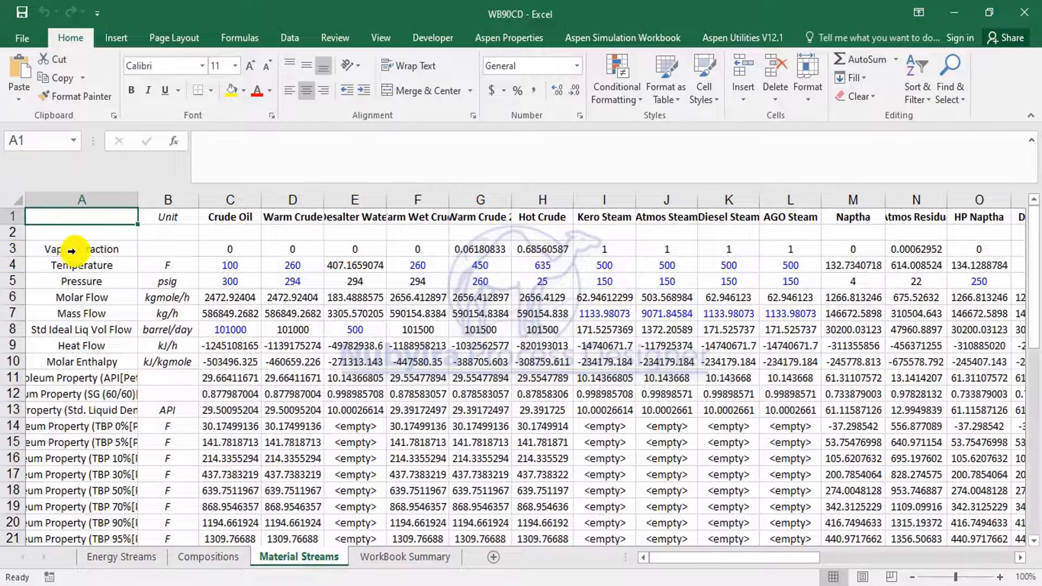
{"action": "scroll", "coordinate": [95, 250], "scroll_direction": "down", "scroll_amount": 7}
{"action": "scroll", "coordinate": [96, 266], "scroll_direction": "down", "scroll_amount": 10}
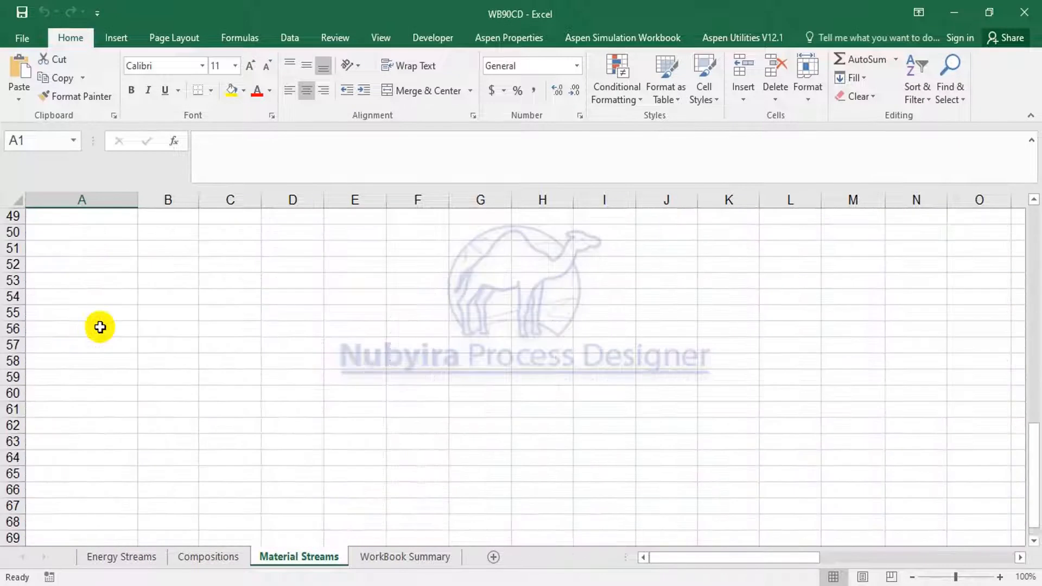
{"action": "scroll", "coordinate": [100, 334], "scroll_direction": "up", "scroll_amount": 5}
{"action": "scroll", "coordinate": [100, 334], "scroll_direction": "up", "scroll_amount": 8}
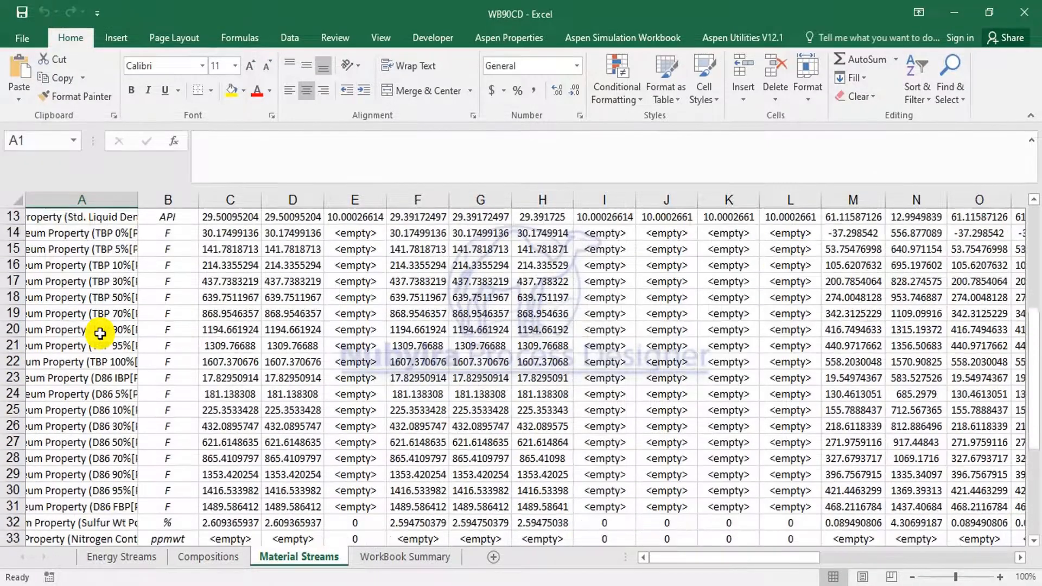
{"action": "scroll", "coordinate": [95, 331], "scroll_direction": "up", "scroll_amount": 4}
{"action": "scroll", "coordinate": [93, 328], "scroll_direction": "down", "scroll_amount": 2}
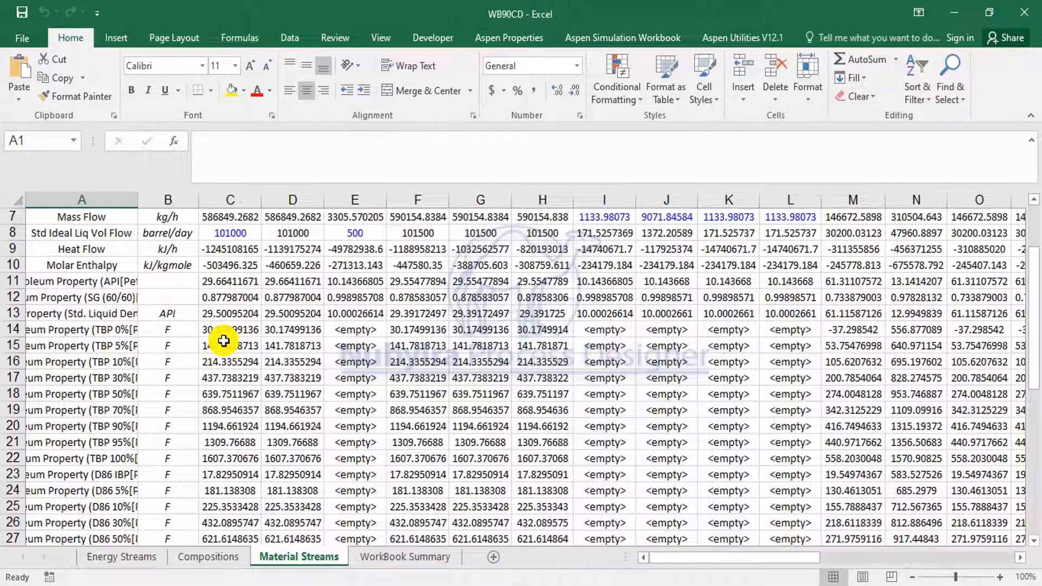
Step: Inspect the standard liquid density, specific gravity, API, molar enthalpy, heat flow, liquid volume flow, mass flow and molar flow rows
{"action": "left_click", "coordinate": [166, 314]}
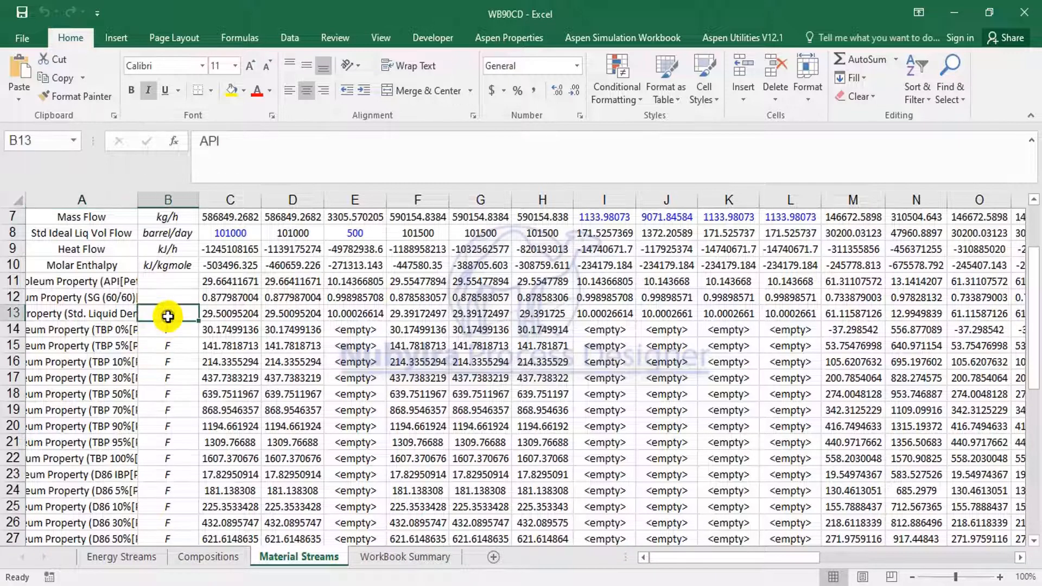
{"action": "left_click", "coordinate": [96, 298]}
{"action": "left_click", "coordinate": [109, 281]}
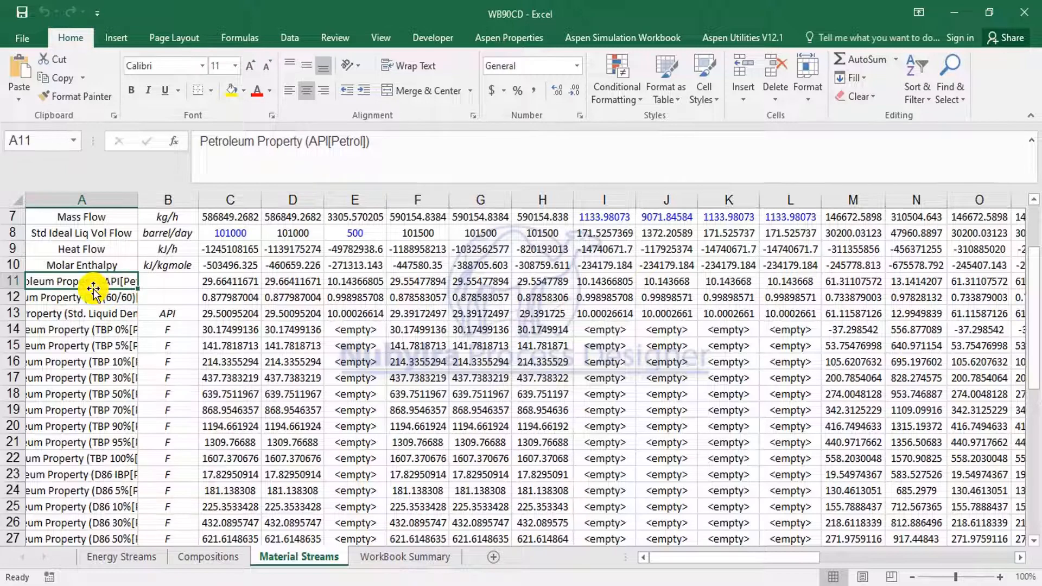
{"action": "left_click", "coordinate": [72, 301]}
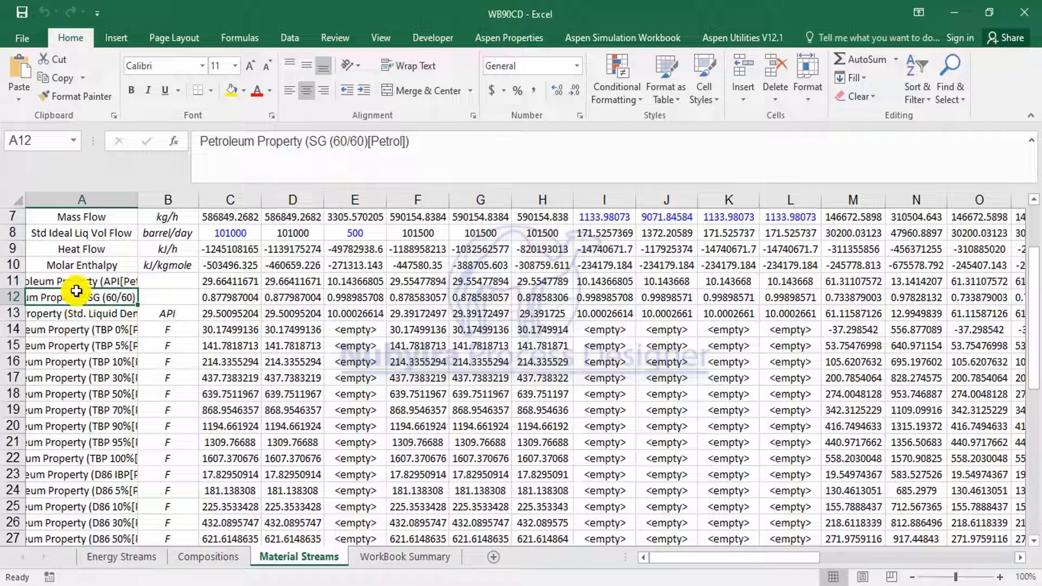
{"action": "left_click", "coordinate": [85, 265]}
{"action": "left_click", "coordinate": [89, 251]}
{"action": "left_click", "coordinate": [96, 234]}
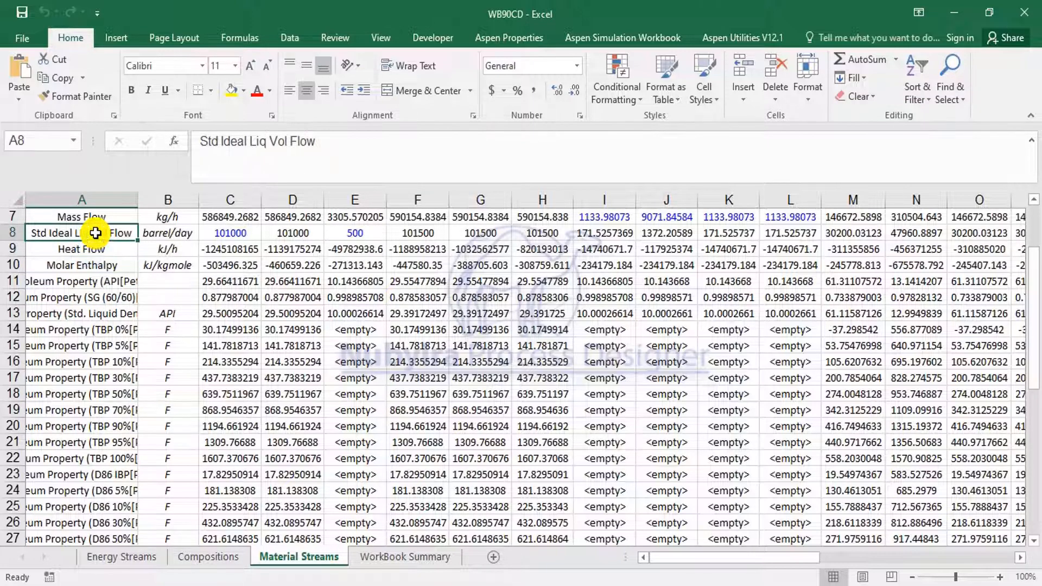
{"action": "scroll", "coordinate": [92, 244], "scroll_direction": "up", "scroll_amount": 2}
{"action": "left_click", "coordinate": [85, 312]}
{"action": "left_click", "coordinate": [90, 297]}
Step: Inspect the Paraffins, Olefins and Naphthenes by Volume rows and the other petroleum properties above them
{"action": "scroll", "coordinate": [91, 296], "scroll_direction": "down", "scroll_amount": 13}
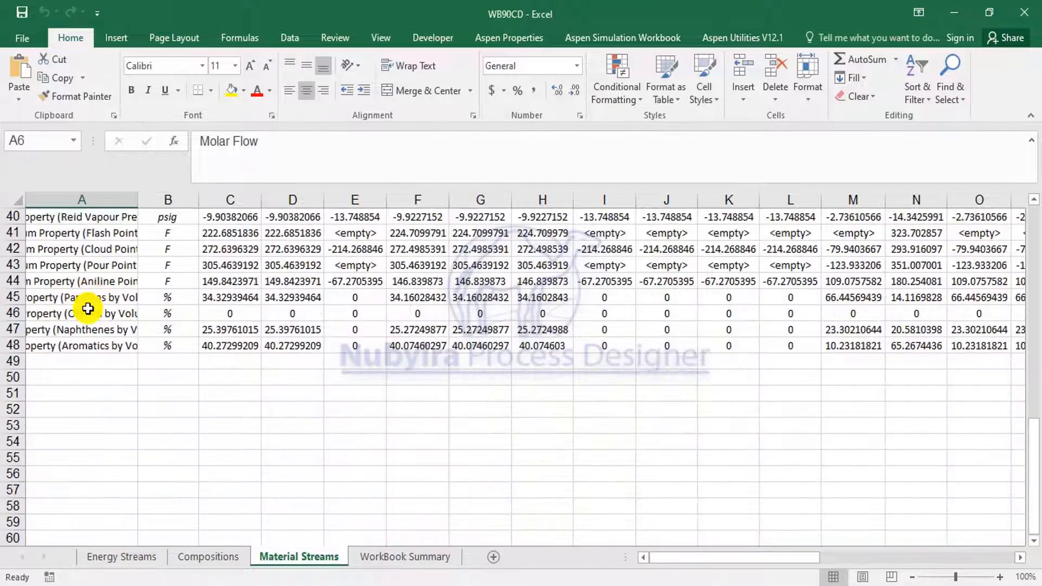
{"action": "left_click", "coordinate": [93, 296]}
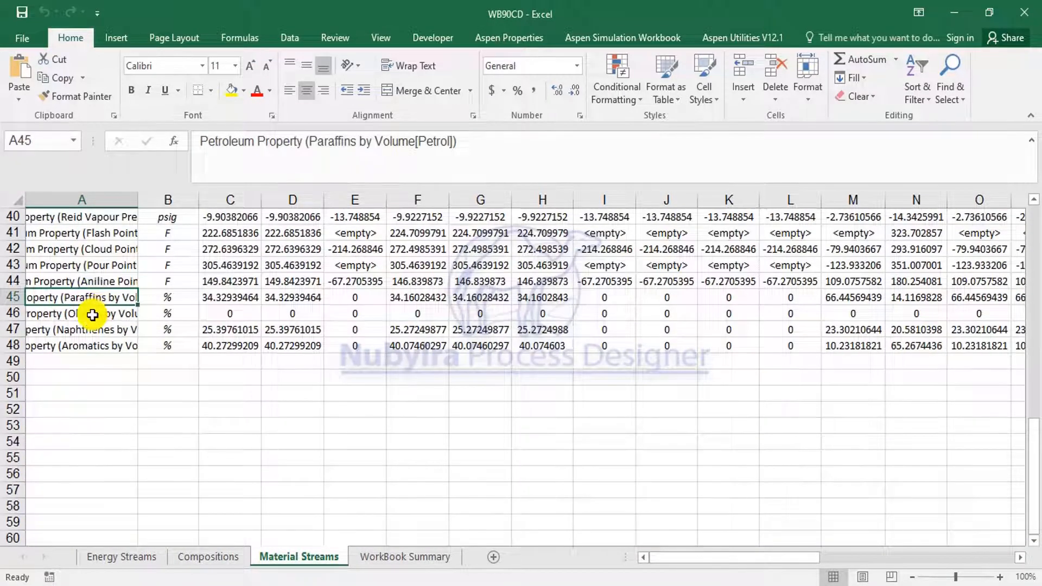
{"action": "left_click", "coordinate": [91, 315]}
{"action": "left_click", "coordinate": [88, 330]}
{"action": "scroll", "coordinate": [100, 271], "scroll_direction": "up", "scroll_amount": 3}
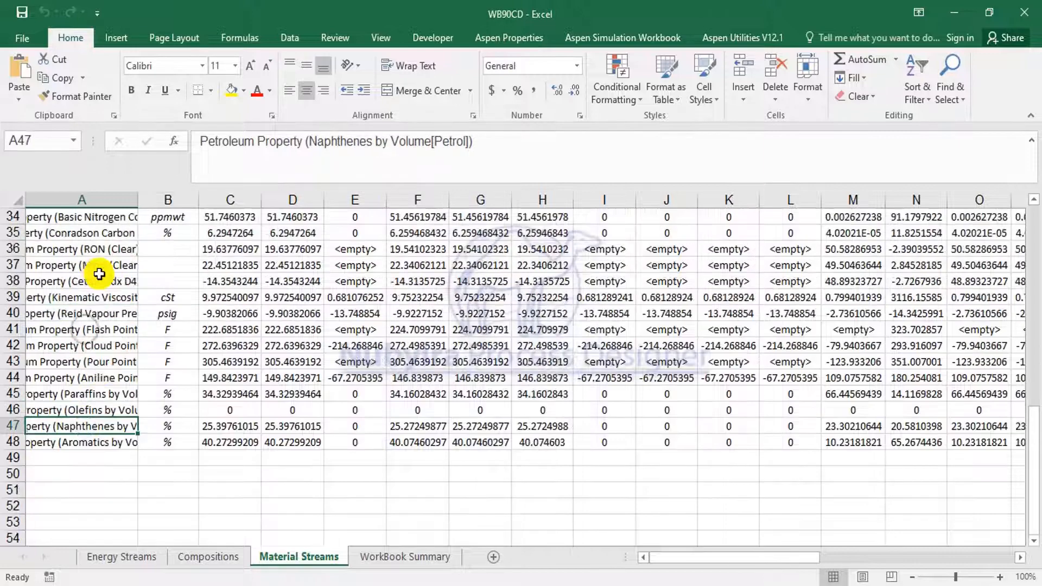
{"action": "scroll", "coordinate": [100, 274], "scroll_direction": "up", "scroll_amount": 3}
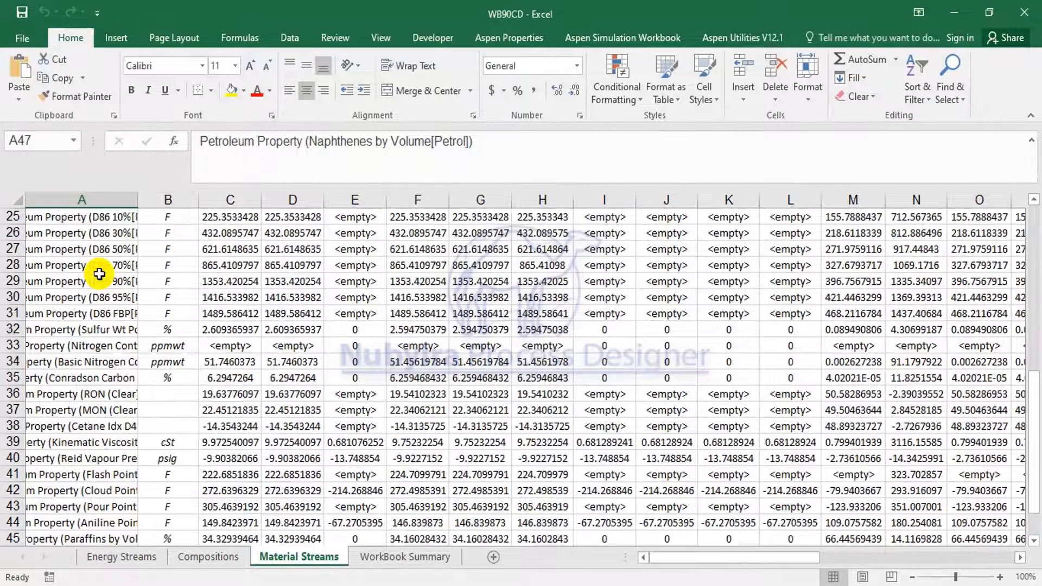
Step: Check the Reid Vapour Pressure row on the Material Streams sheet and the case details on the WorkBook Summary sheet
{"action": "left_click", "coordinate": [93, 458]}
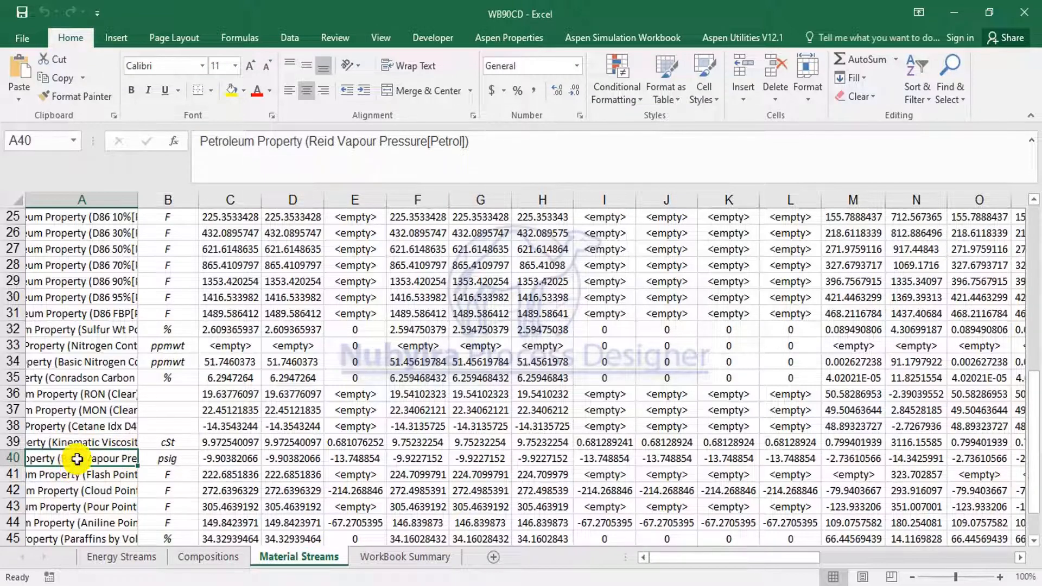
{"action": "left_click", "coordinate": [402, 559]}
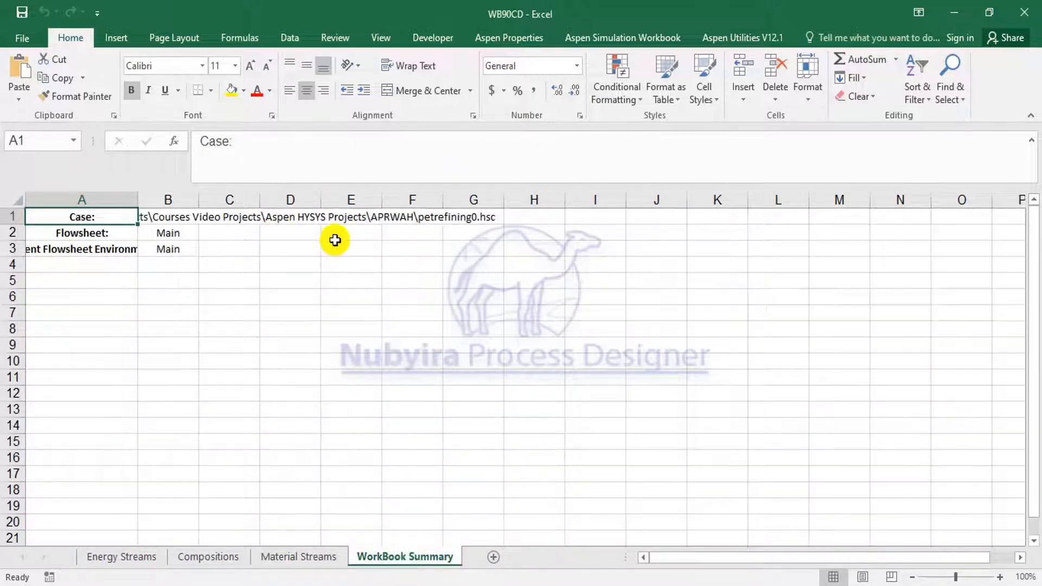
{"action": "left_click", "coordinate": [326, 559]}
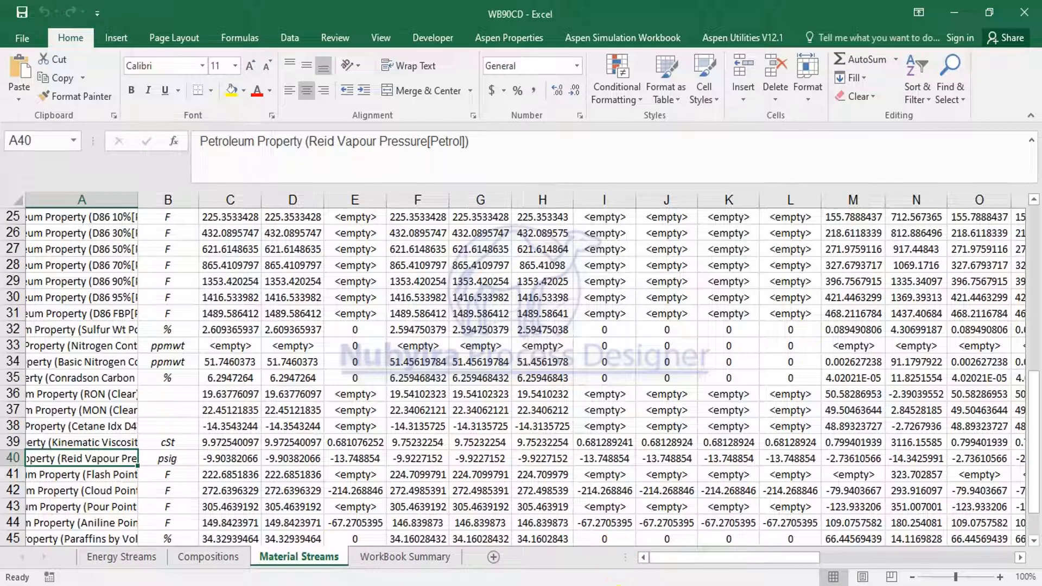
Step: Switch back to Aspen HYSYS and close the Report Manager to return to the main flowsheet
{"action": "mouse_move", "coordinate": [619, 584]}
{"action": "left_click", "coordinate": [664, 530]}
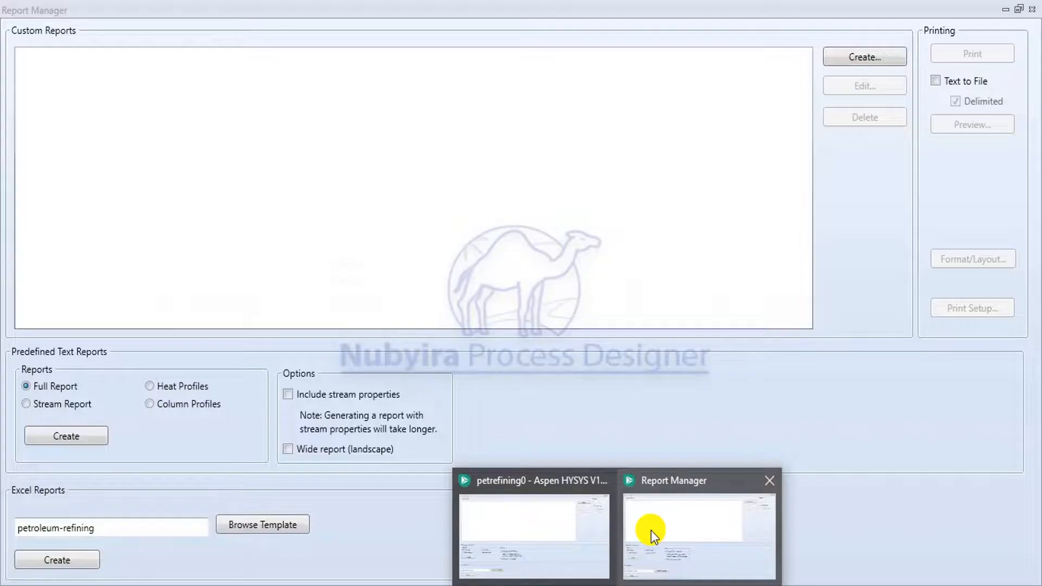
{"action": "left_click", "coordinate": [650, 530]}
{"action": "left_click", "coordinate": [1033, 12]}
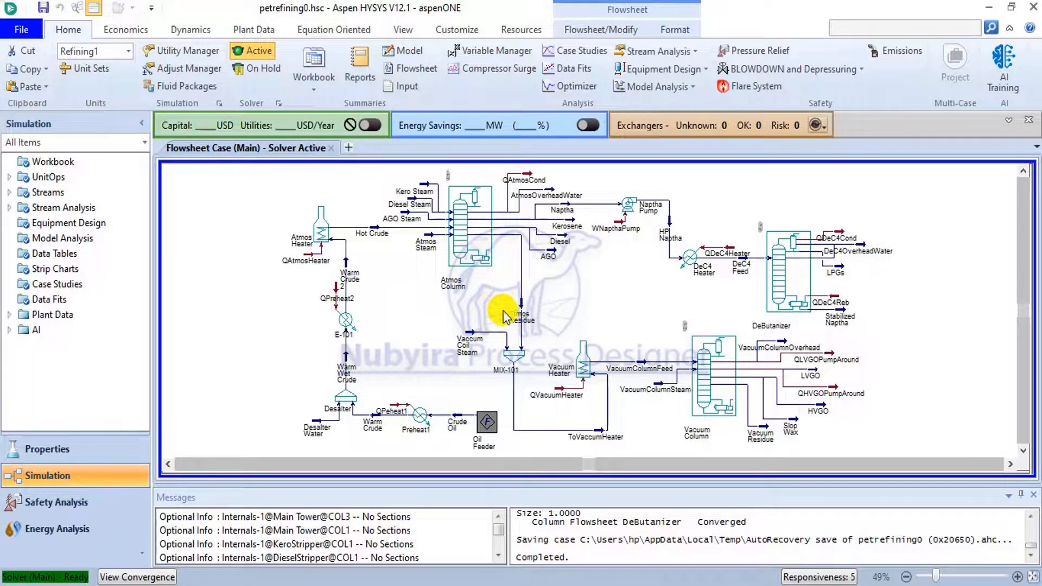
Step: Open the Workbook and review the material streams' conditions, flows and petroleum properties, including the TBP and D86 points
{"action": "left_click", "coordinate": [314, 64]}
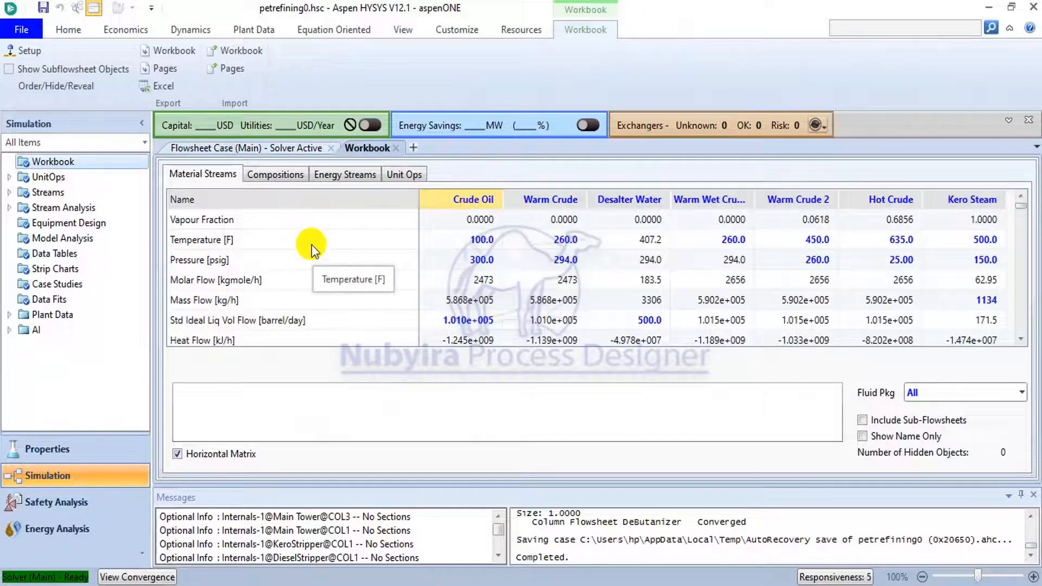
{"action": "scroll", "coordinate": [304, 241], "scroll_direction": "down", "scroll_amount": 1}
{"action": "scroll", "coordinate": [312, 241], "scroll_direction": "up", "scroll_amount": 2}
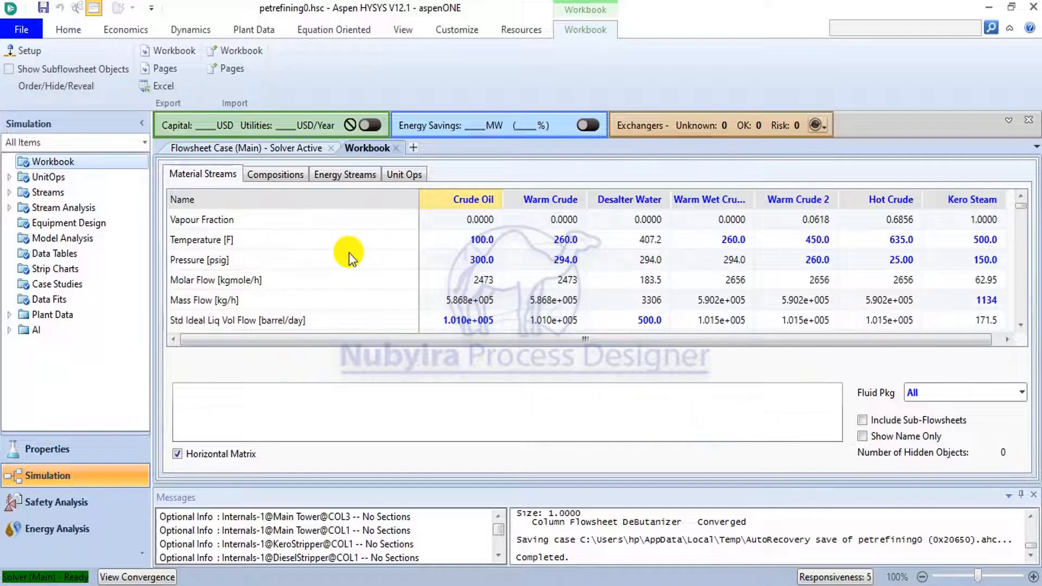
{"action": "scroll", "coordinate": [452, 223], "scroll_direction": "down", "scroll_amount": 2}
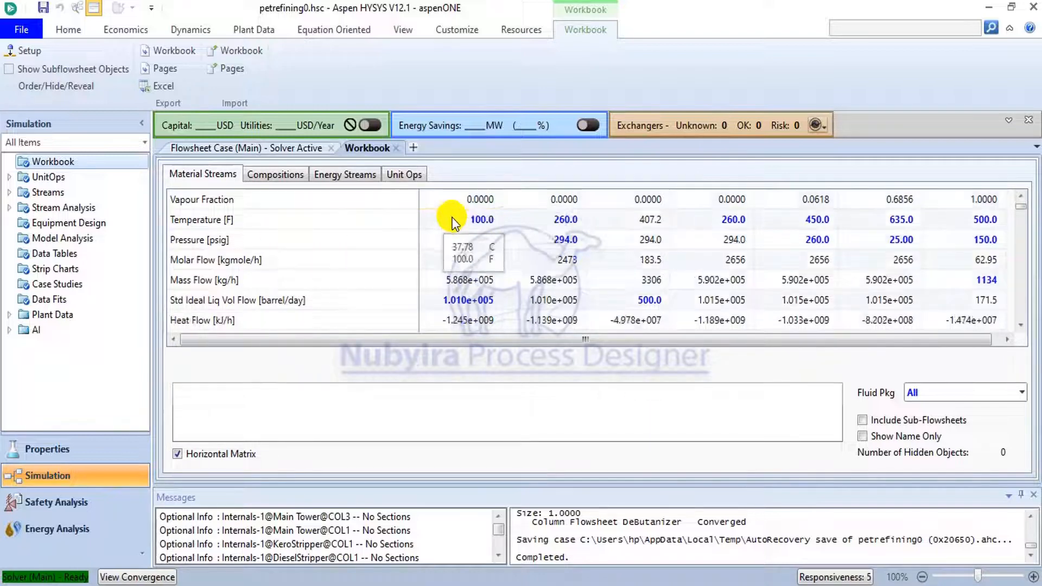
{"action": "scroll", "coordinate": [454, 223], "scroll_direction": "down", "scroll_amount": 4}
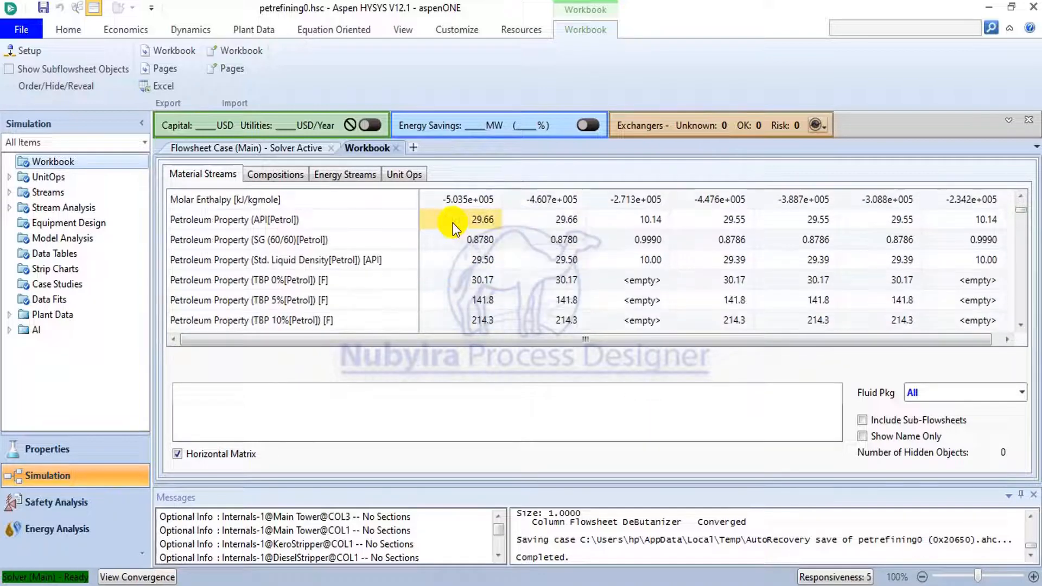
{"action": "scroll", "coordinate": [455, 222], "scroll_direction": "down", "scroll_amount": 3}
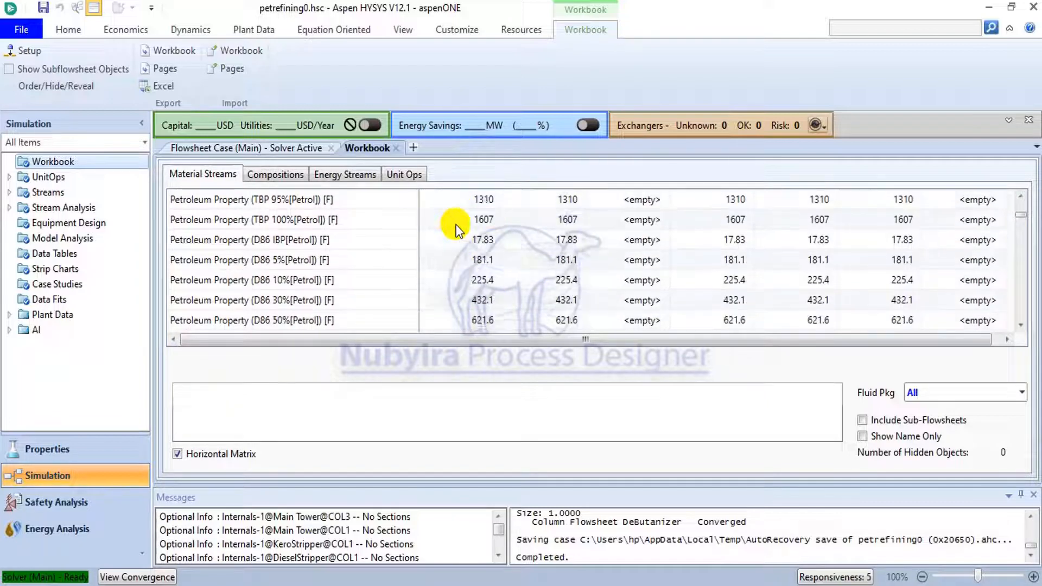
Step: Look through the Workbook's Compositions, Energy Streams and Unit Ops pages
{"action": "left_click", "coordinate": [288, 176]}
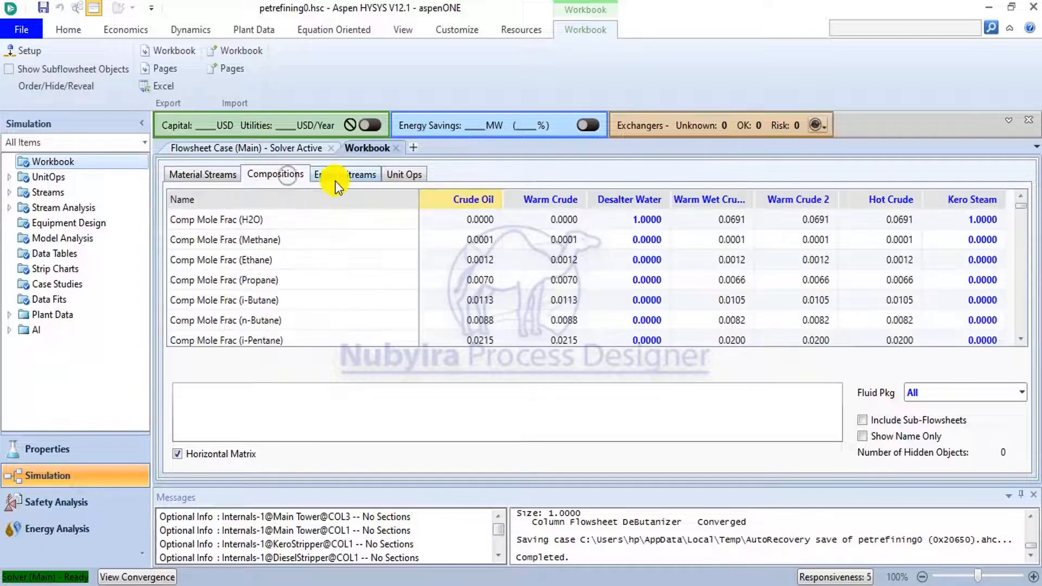
{"action": "left_click", "coordinate": [342, 175]}
{"action": "left_click", "coordinate": [399, 175]}
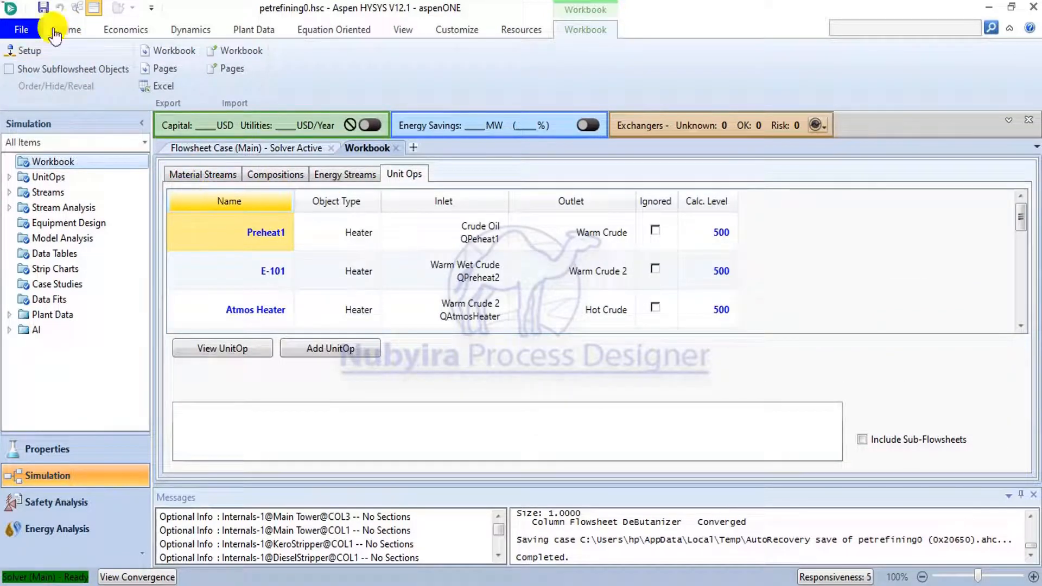
Step: Open the Workbook setup and display the variables of its Material Streams page
{"action": "left_click", "coordinate": [27, 52]}
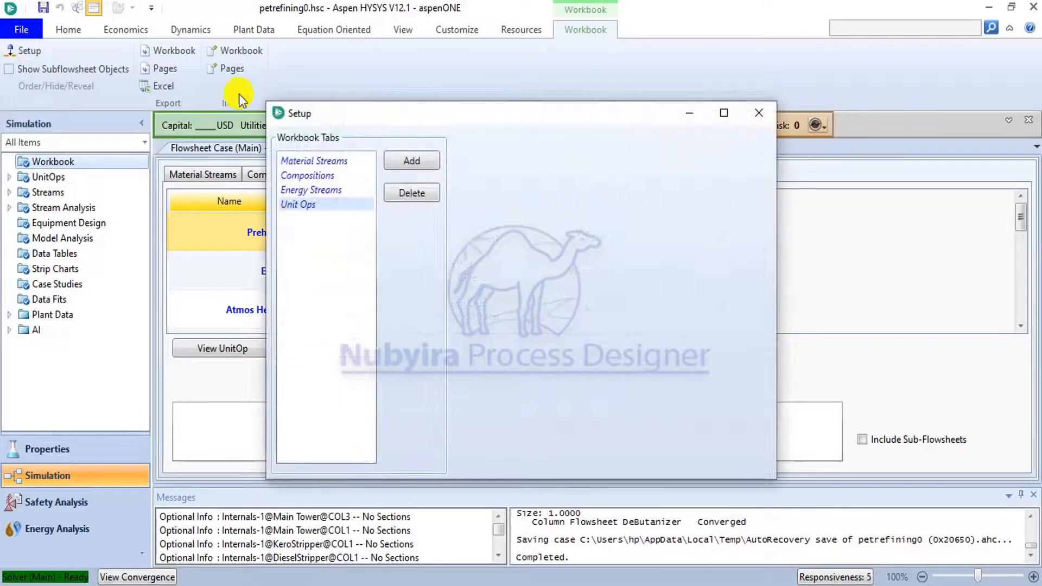
{"action": "left_click", "coordinate": [339, 160]}
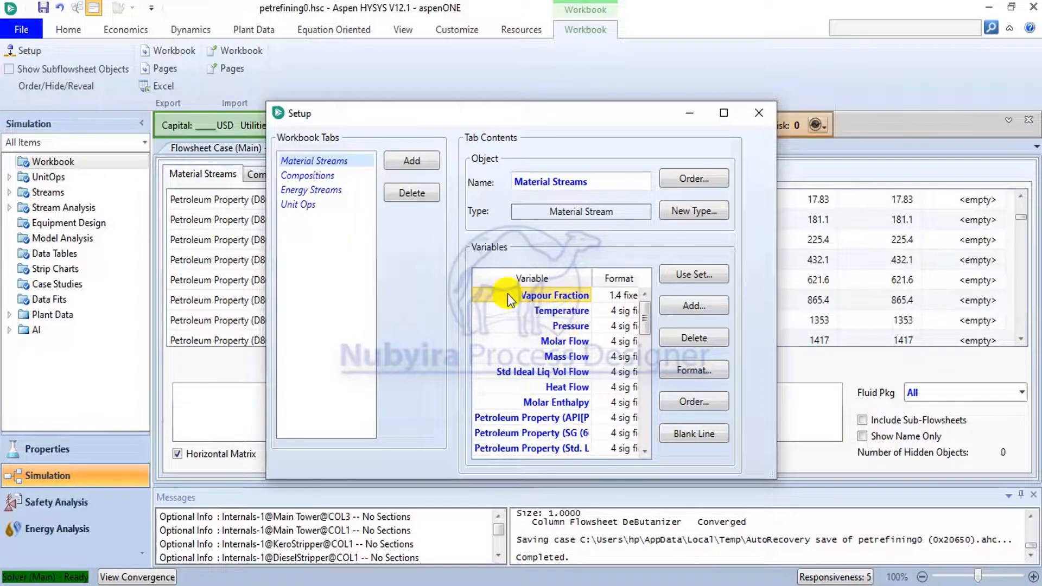
{"action": "scroll", "coordinate": [566, 374], "scroll_direction": "up", "scroll_amount": 8}
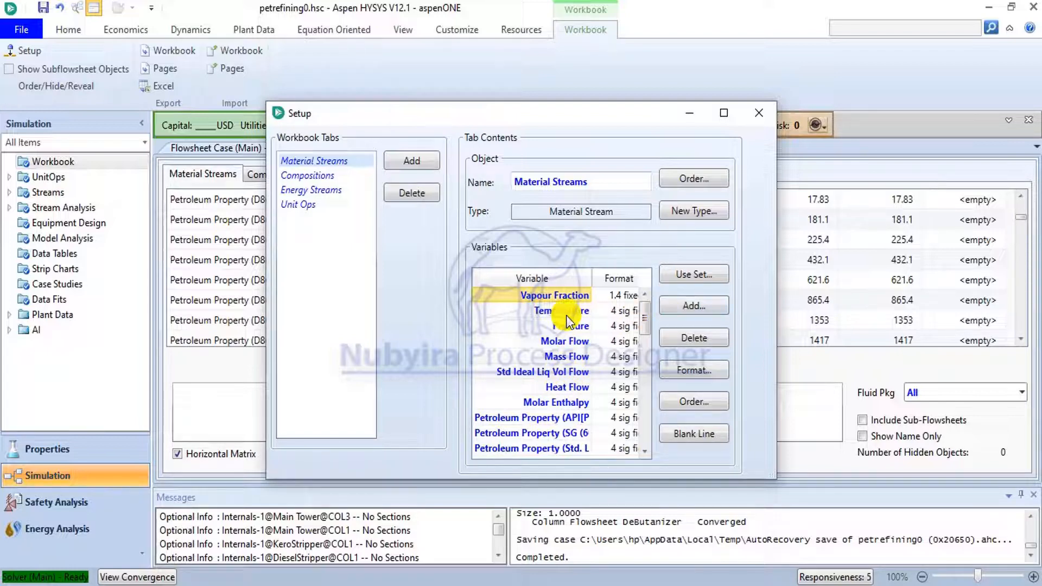
Step: Start adding a variable to the Material Streams page and select Molar Volume from the available variables
{"action": "left_click", "coordinate": [683, 305]}
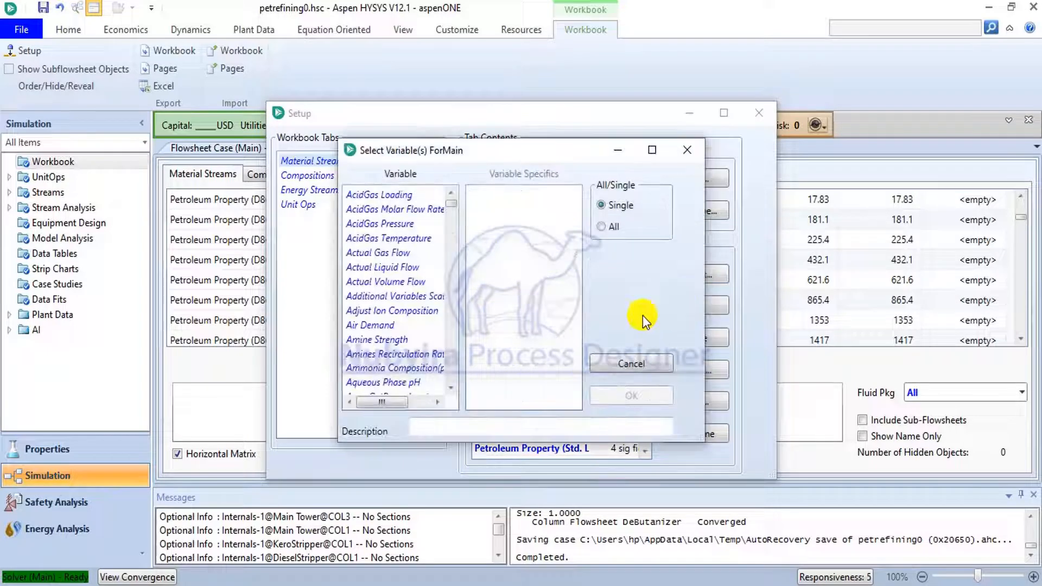
{"action": "scroll", "coordinate": [422, 271], "scroll_direction": "down", "scroll_amount": 15}
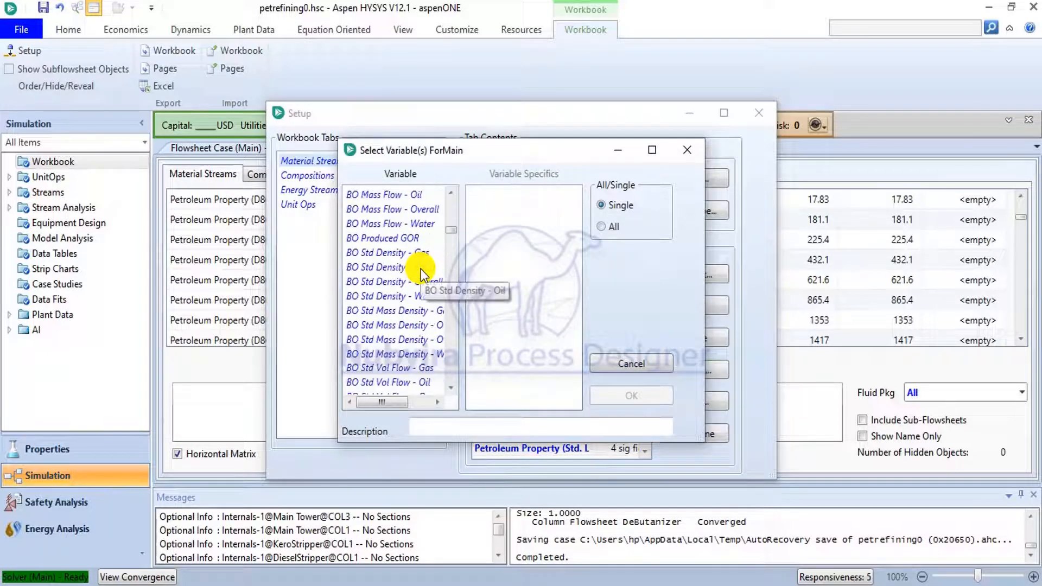
{"action": "scroll", "coordinate": [422, 270], "scroll_direction": "down", "scroll_amount": 4}
{"action": "scroll", "coordinate": [421, 269], "scroll_direction": "down", "scroll_amount": 6}
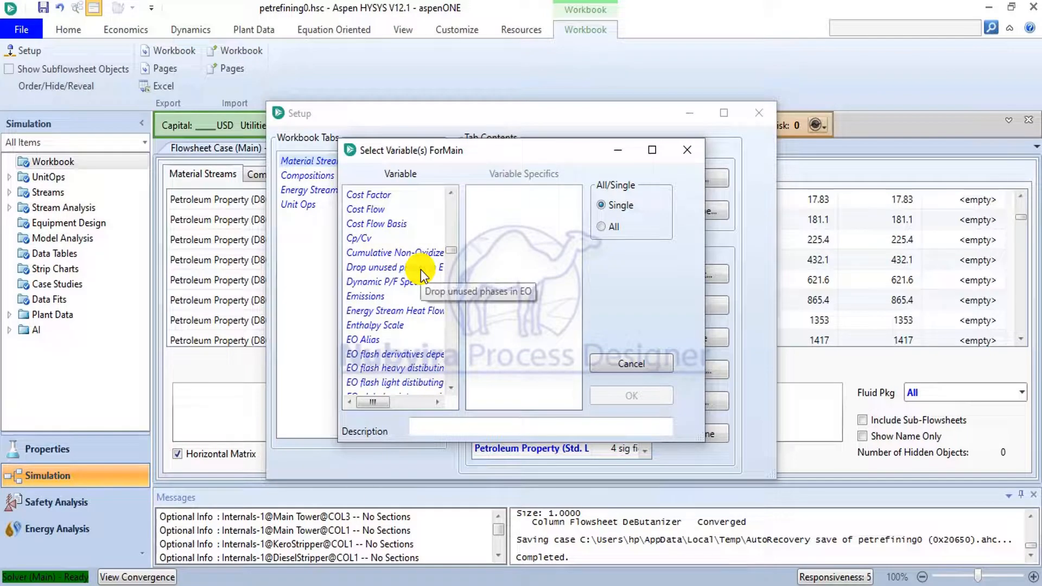
{"action": "scroll", "coordinate": [421, 269], "scroll_direction": "up", "scroll_amount": 7}
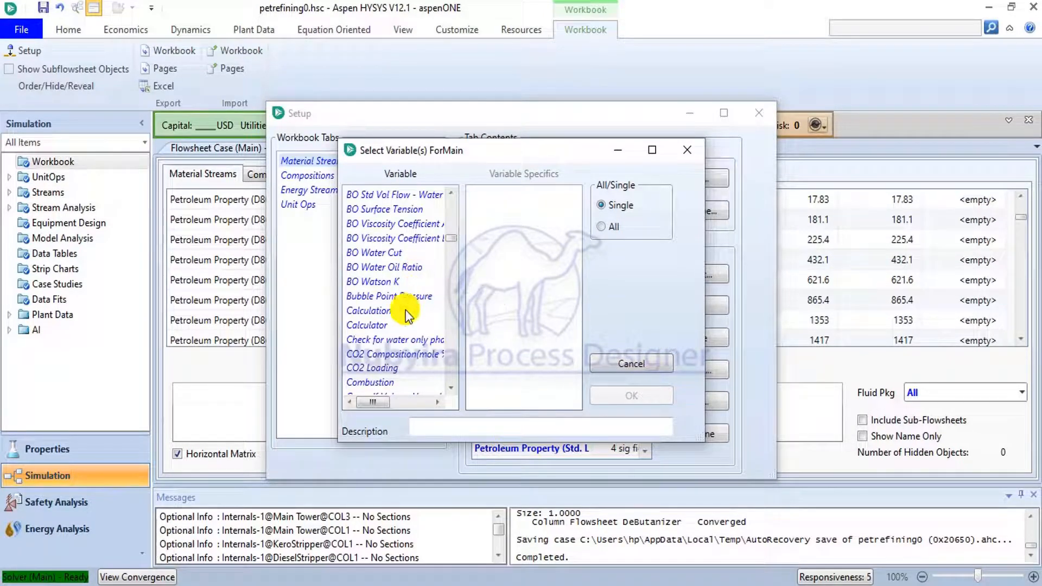
{"action": "scroll", "coordinate": [400, 322], "scroll_direction": "down", "scroll_amount": 12}
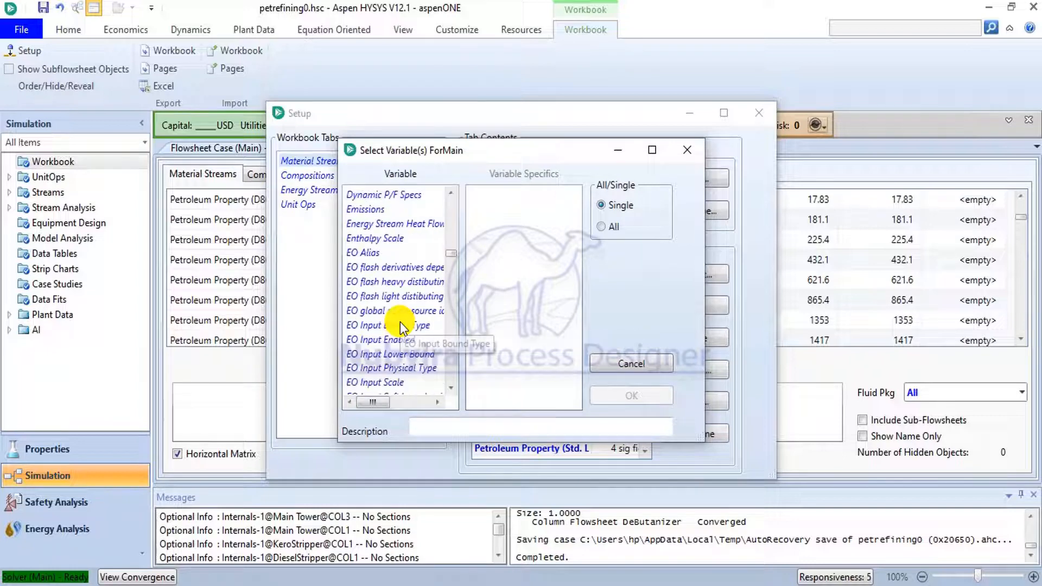
{"action": "scroll", "coordinate": [400, 322], "scroll_direction": "down", "scroll_amount": 15}
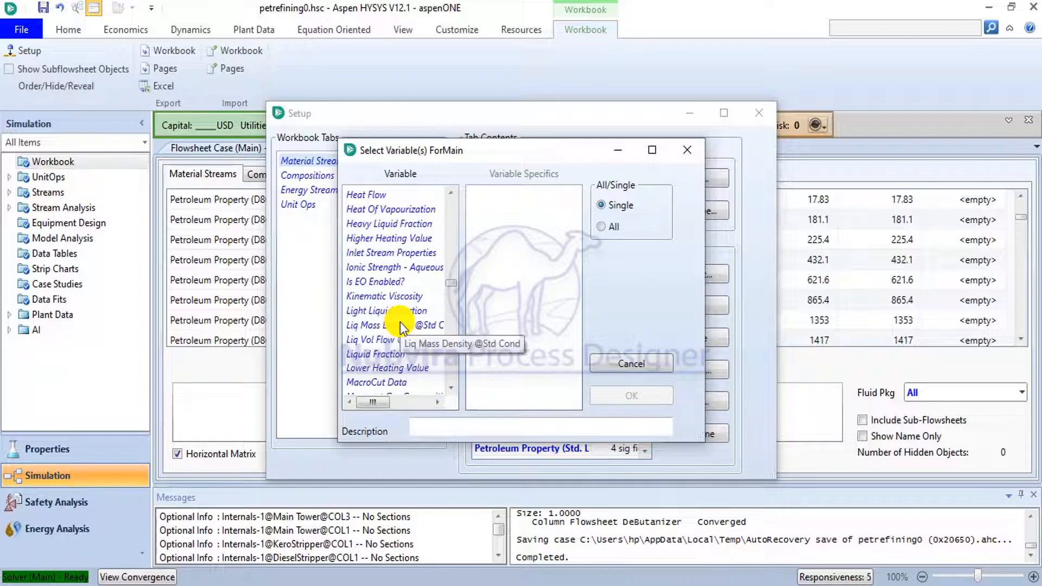
{"action": "scroll", "coordinate": [399, 321], "scroll_direction": "down", "scroll_amount": 7}
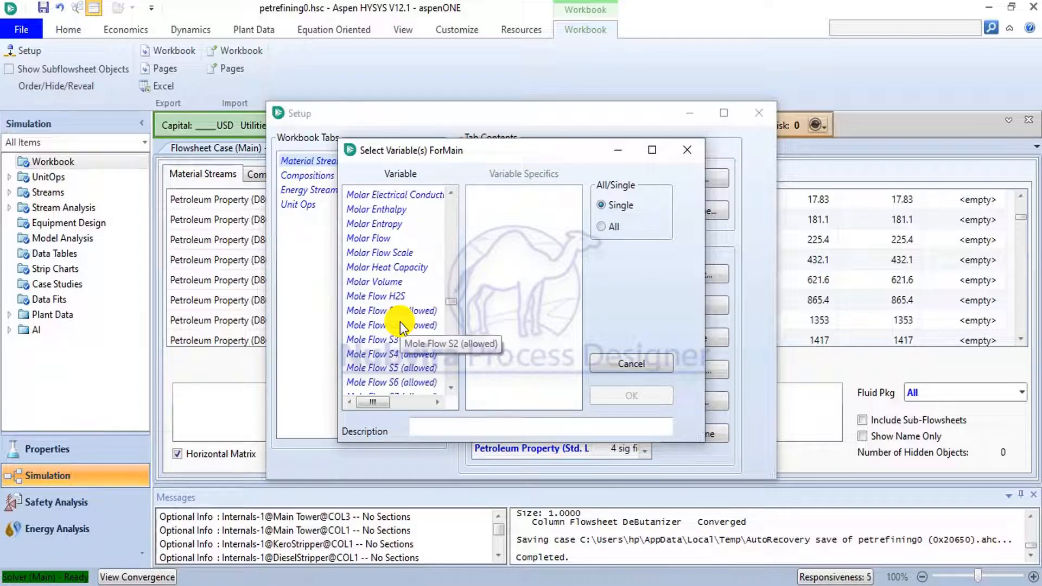
{"action": "left_click", "coordinate": [394, 281]}
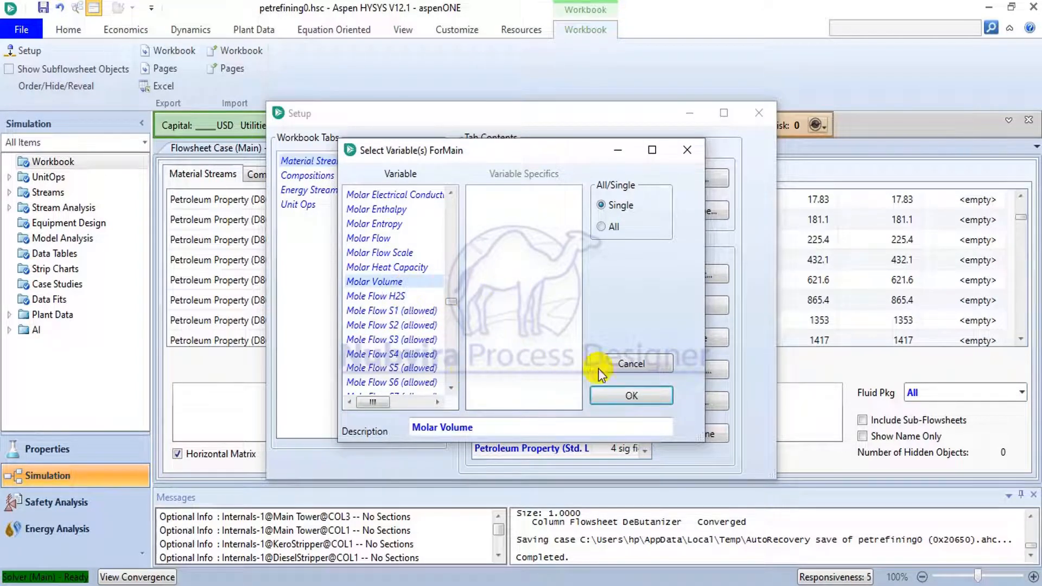
Step: Browse the full range of stream variables available for the Workbook, keeping Molar Volume selected
{"action": "scroll", "coordinate": [429, 366], "scroll_direction": "down", "scroll_amount": 10}
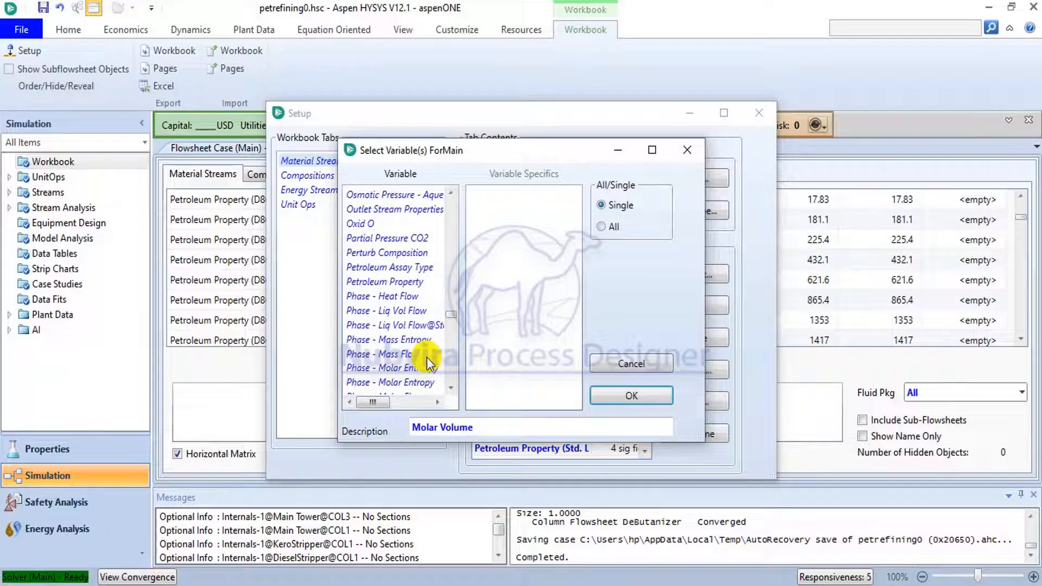
{"action": "scroll", "coordinate": [425, 365], "scroll_direction": "down", "scroll_amount": 12}
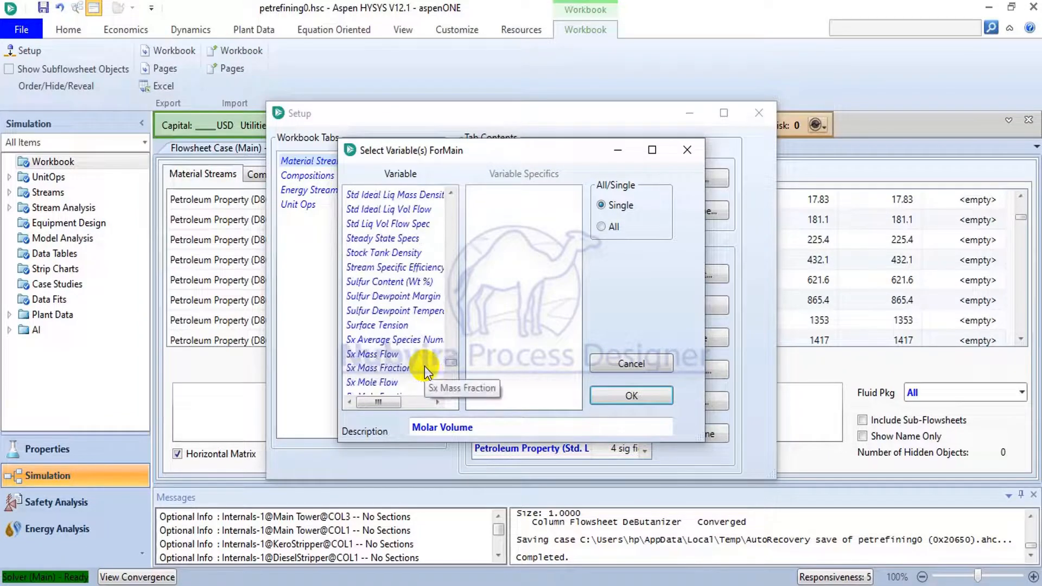
{"action": "scroll", "coordinate": [424, 366], "scroll_direction": "down", "scroll_amount": 2}
{"action": "scroll", "coordinate": [425, 366], "scroll_direction": "up", "scroll_amount": 9}
{"action": "scroll", "coordinate": [424, 366], "scroll_direction": "up", "scroll_amount": 15}
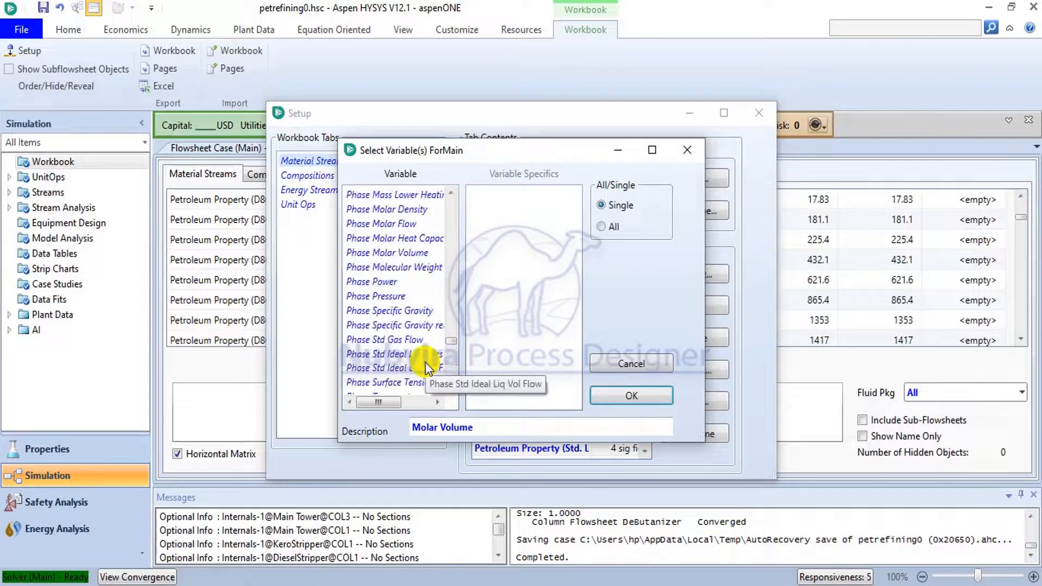
{"action": "scroll", "coordinate": [424, 366], "scroll_direction": "up", "scroll_amount": 20}
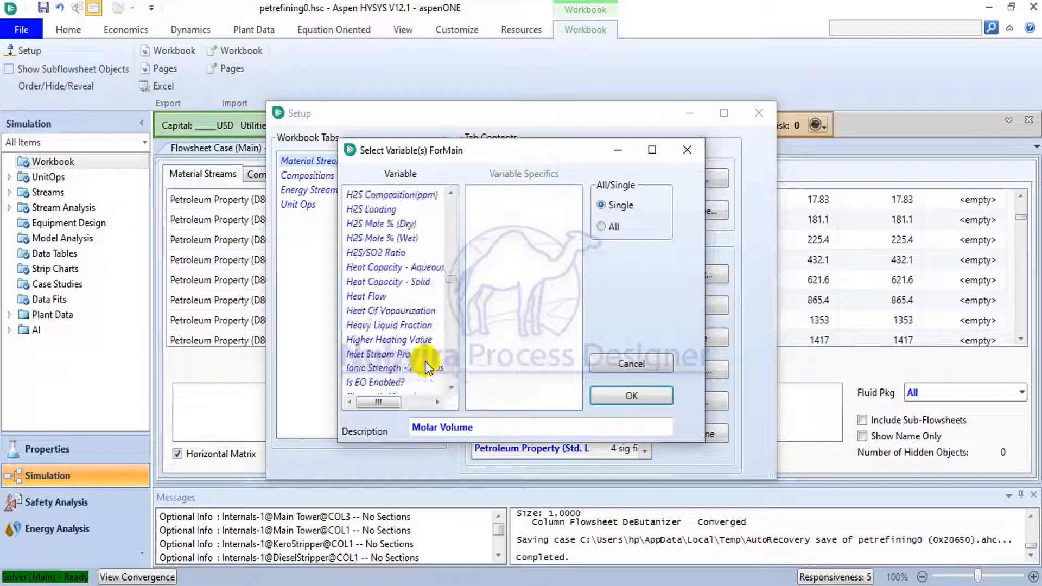
{"action": "scroll", "coordinate": [426, 367], "scroll_direction": "up", "scroll_amount": 20}
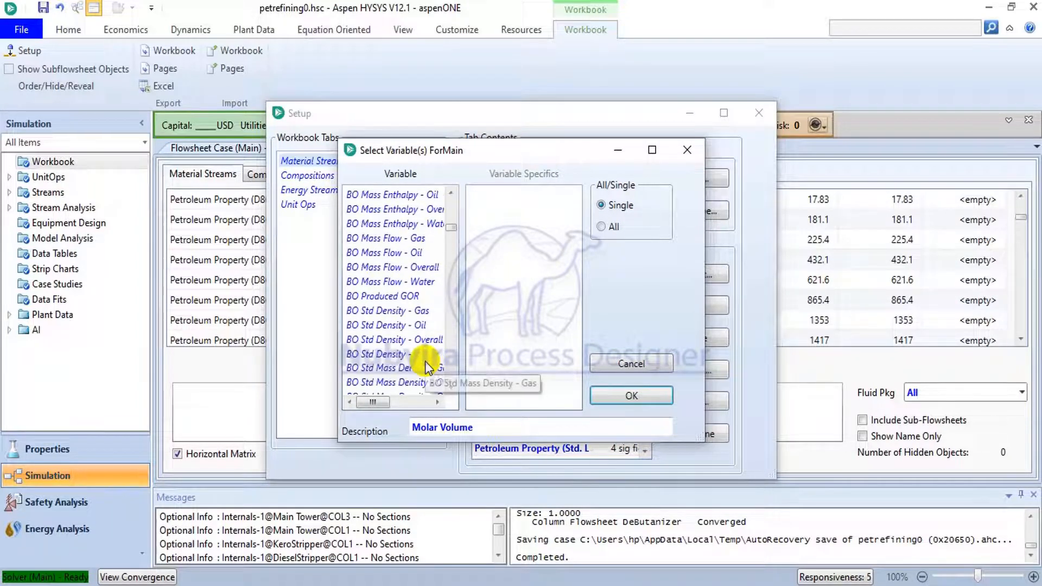
{"action": "scroll", "coordinate": [426, 362], "scroll_direction": "up", "scroll_amount": 2}
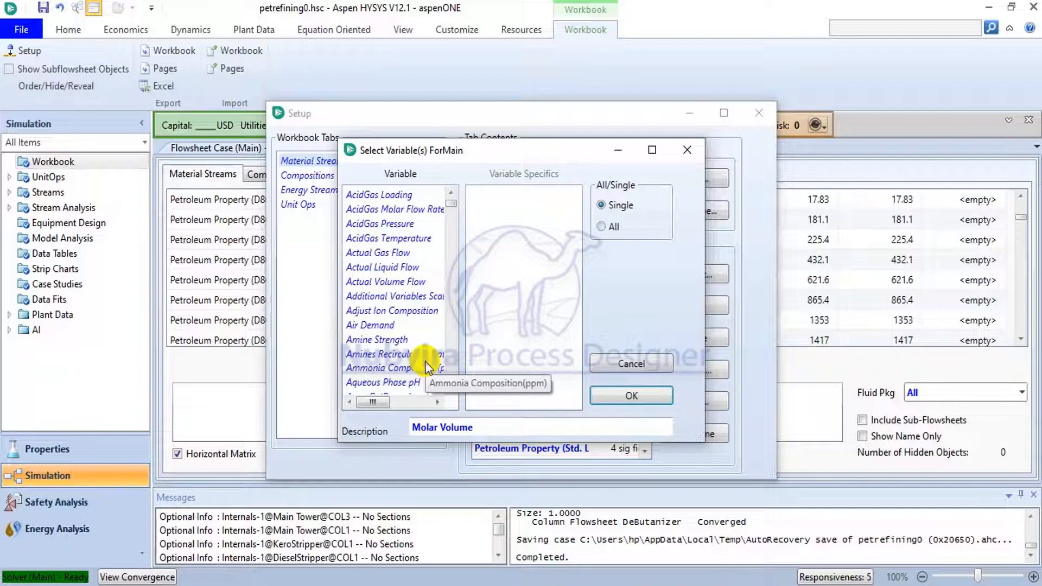
{"action": "scroll", "coordinate": [425, 360], "scroll_direction": "down", "scroll_amount": 4}
{"action": "scroll", "coordinate": [419, 364], "scroll_direction": "down", "scroll_amount": 15}
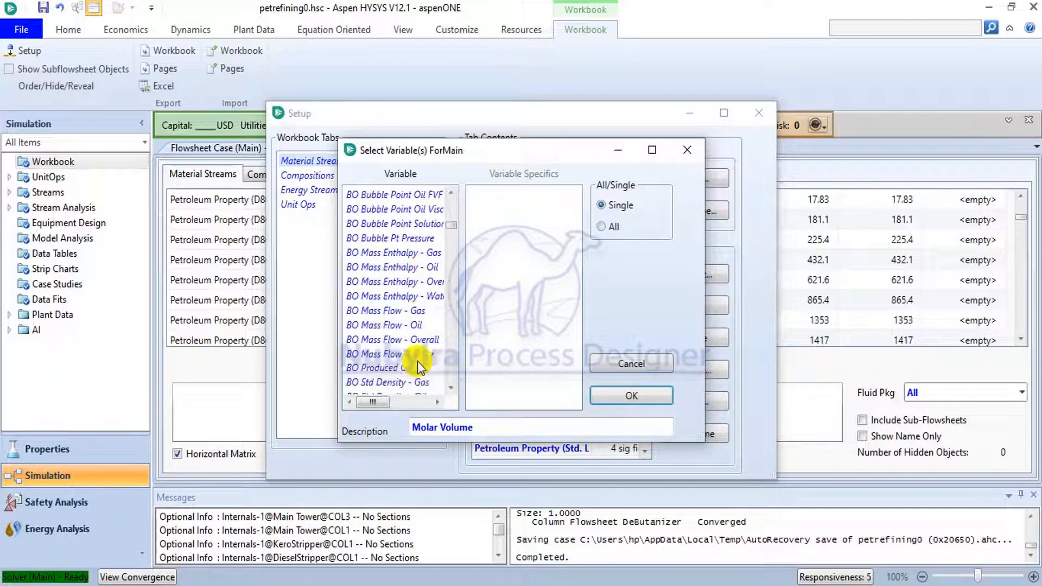
{"action": "scroll", "coordinate": [418, 368], "scroll_direction": "down", "scroll_amount": 20}
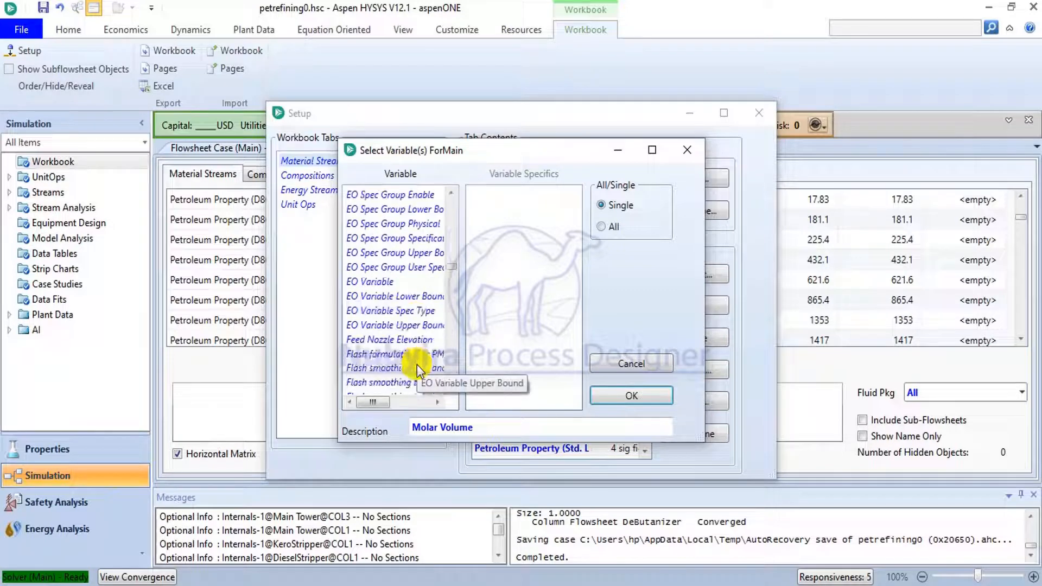
{"action": "scroll", "coordinate": [416, 370], "scroll_direction": "down", "scroll_amount": 4}
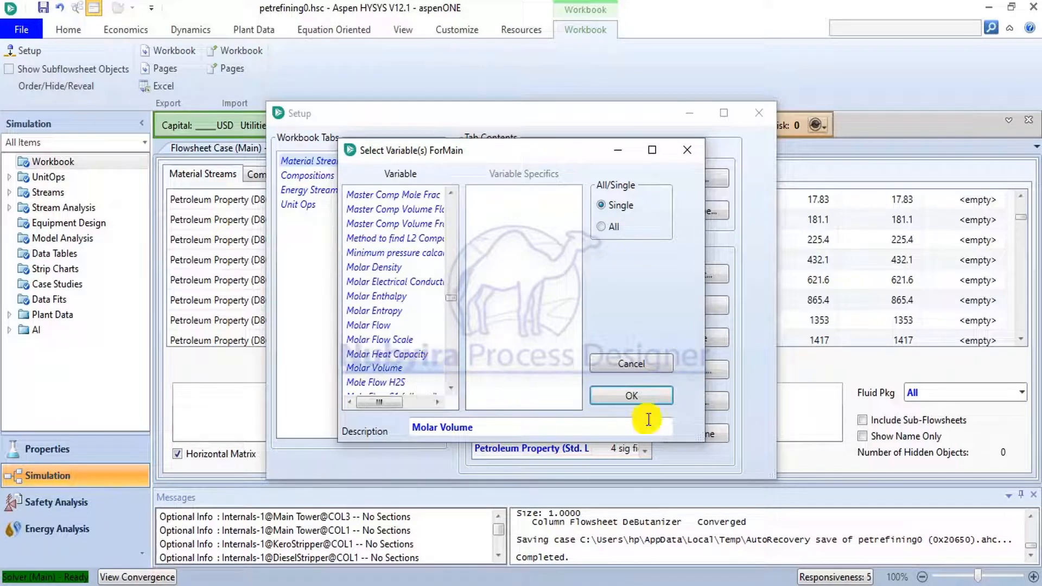
Step: Add Molar Volume to the Material Streams variables and check the end of the variable list
{"action": "left_click", "coordinate": [638, 397]}
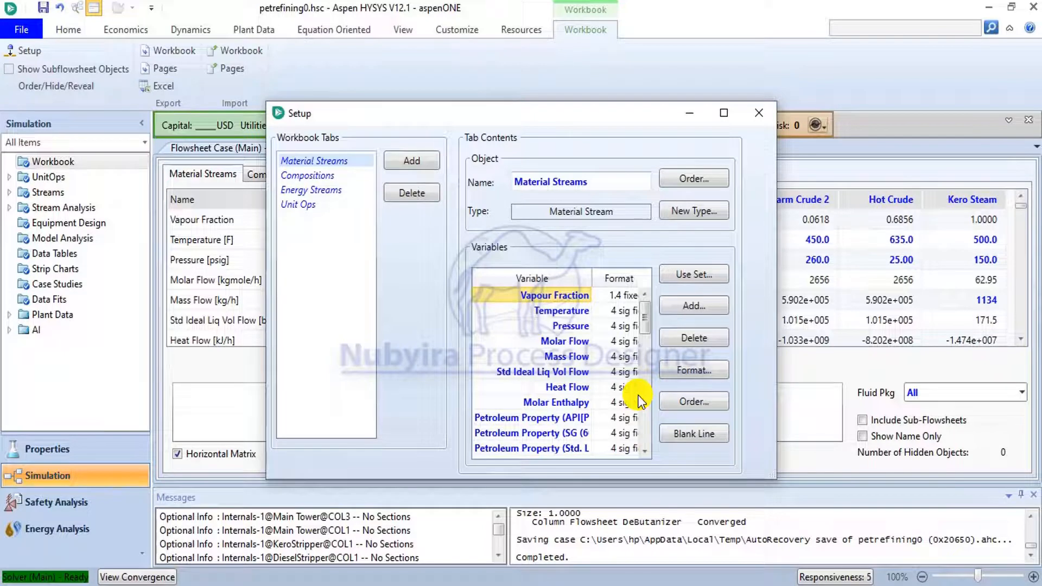
{"action": "scroll", "coordinate": [592, 337], "scroll_direction": "down", "scroll_amount": 3}
{"action": "scroll", "coordinate": [592, 337], "scroll_direction": "up", "scroll_amount": 3}
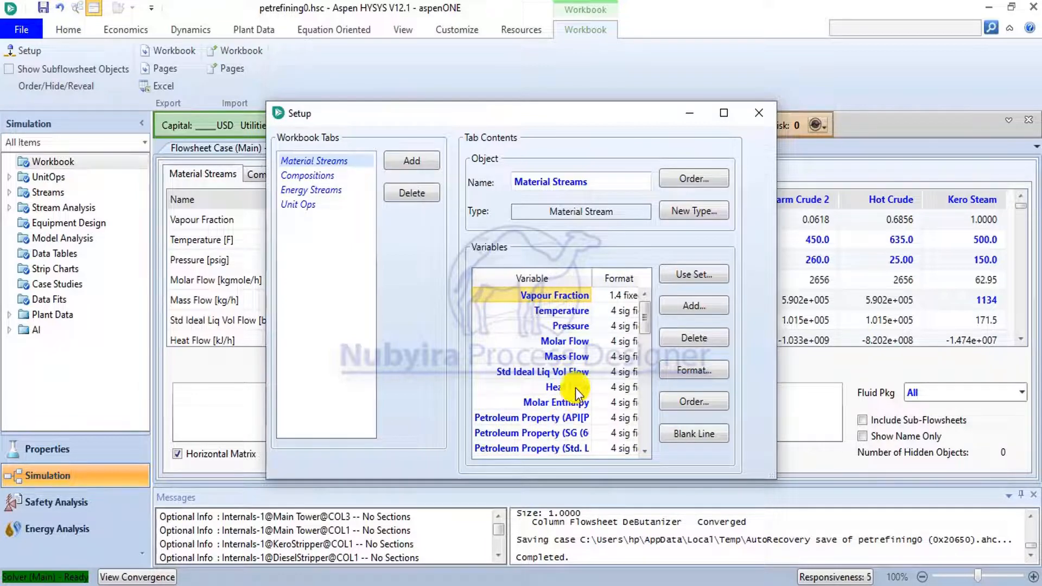
{"action": "scroll", "coordinate": [573, 343], "scroll_direction": "down", "scroll_amount": 5}
{"action": "scroll", "coordinate": [570, 347], "scroll_direction": "down", "scroll_amount": 4}
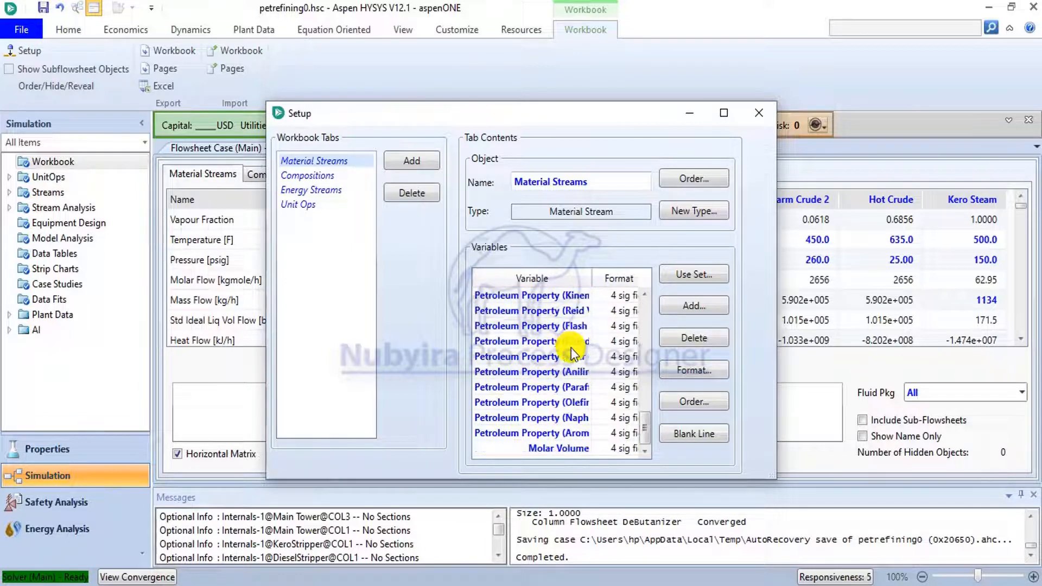
Step: Reorder the Material Streams variables so Molar Volume sits directly below Pressure, then accept the order and close the Workbook setup
{"action": "left_click", "coordinate": [572, 449]}
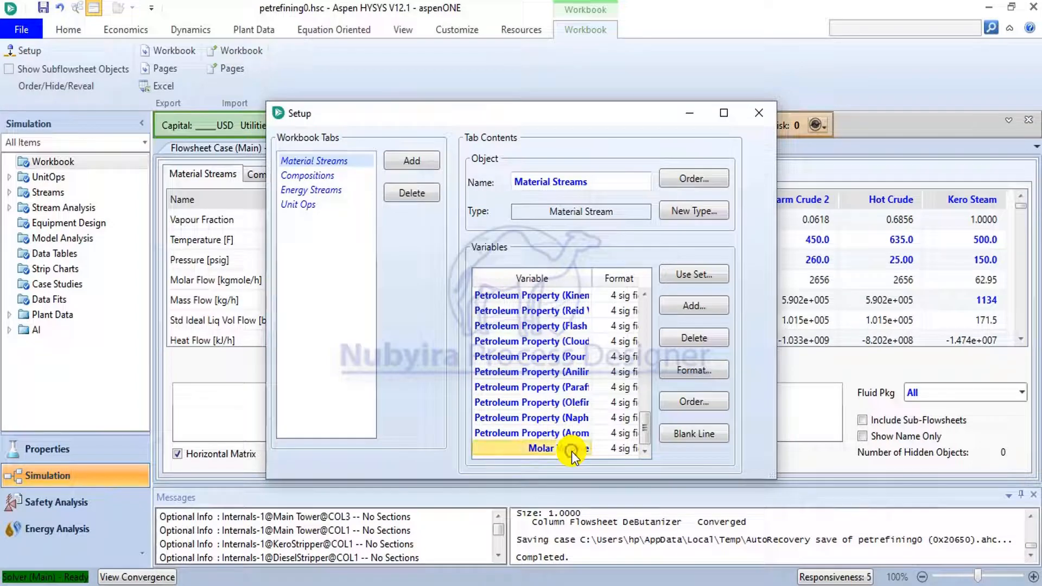
{"action": "left_click", "coordinate": [694, 402]}
{"action": "left_click", "coordinate": [413, 295]}
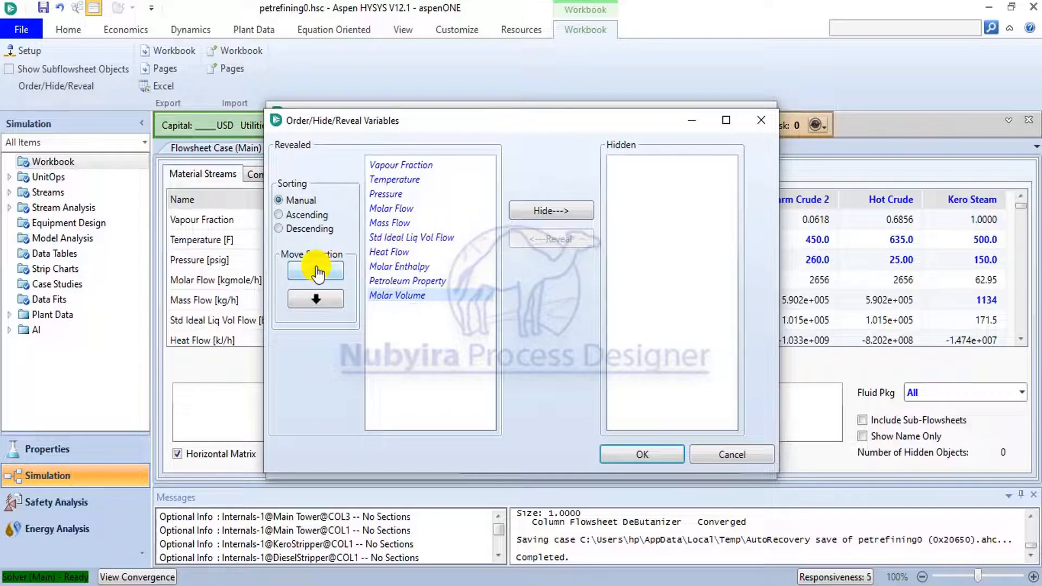
{"action": "left_click", "coordinate": [315, 270]}
{"action": "left_click", "coordinate": [315, 270]}
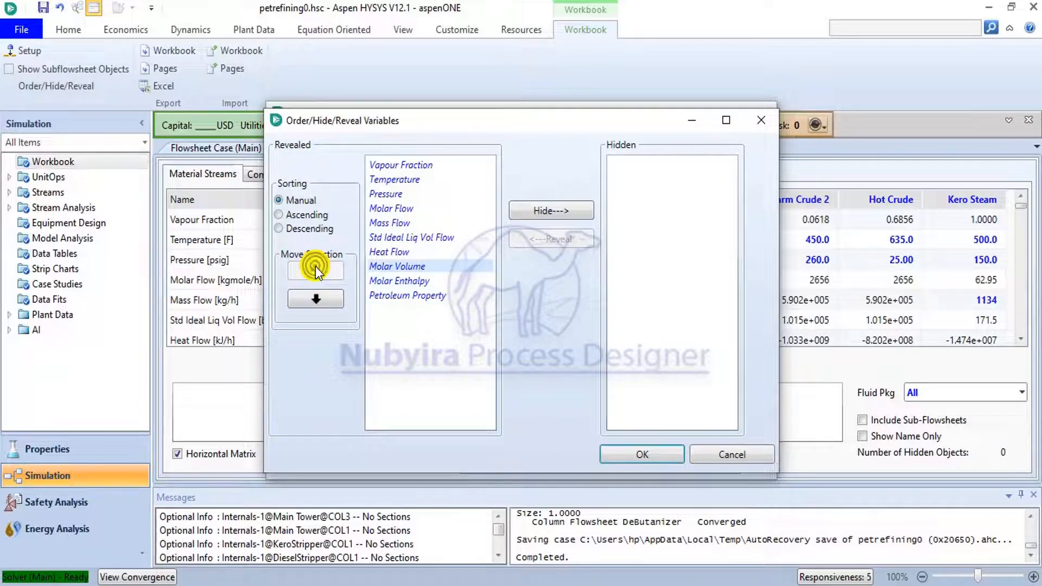
{"action": "left_click", "coordinate": [316, 270]}
{"action": "left_click", "coordinate": [315, 270]}
{"action": "left_click", "coordinate": [315, 270]}
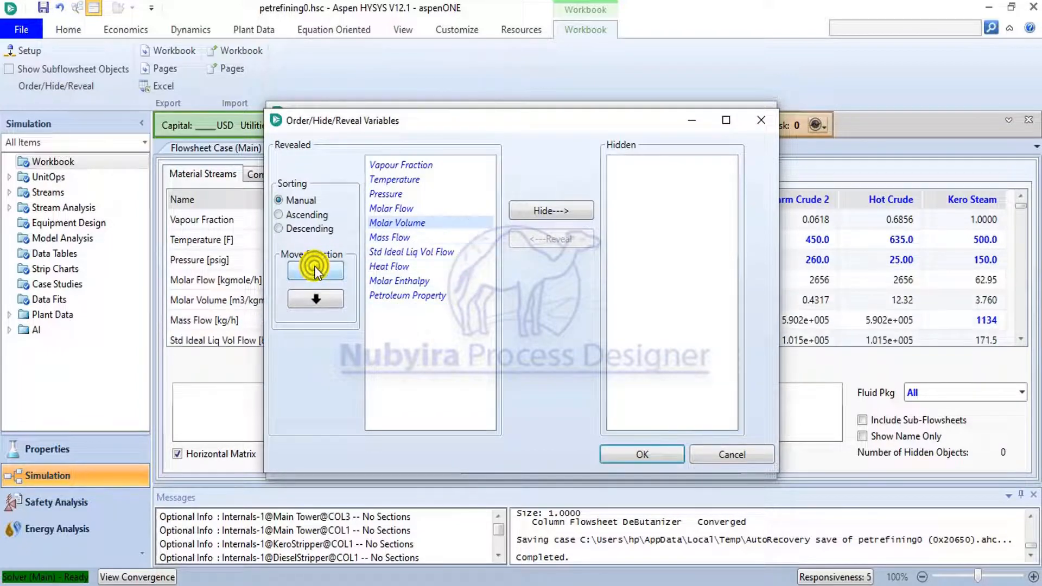
{"action": "left_click", "coordinate": [315, 270]}
{"action": "left_click", "coordinate": [316, 270]}
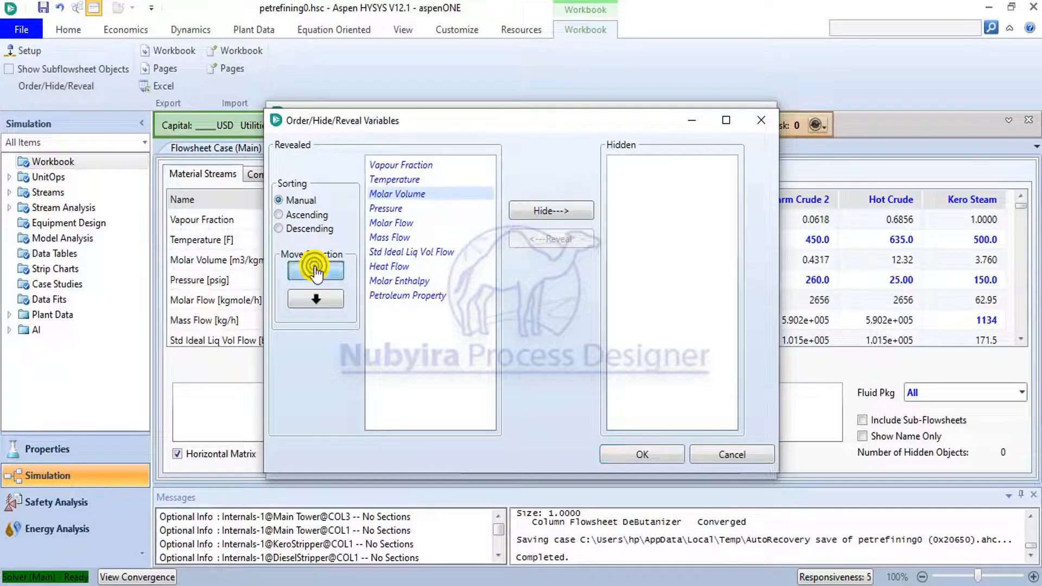
{"action": "left_click", "coordinate": [315, 270]}
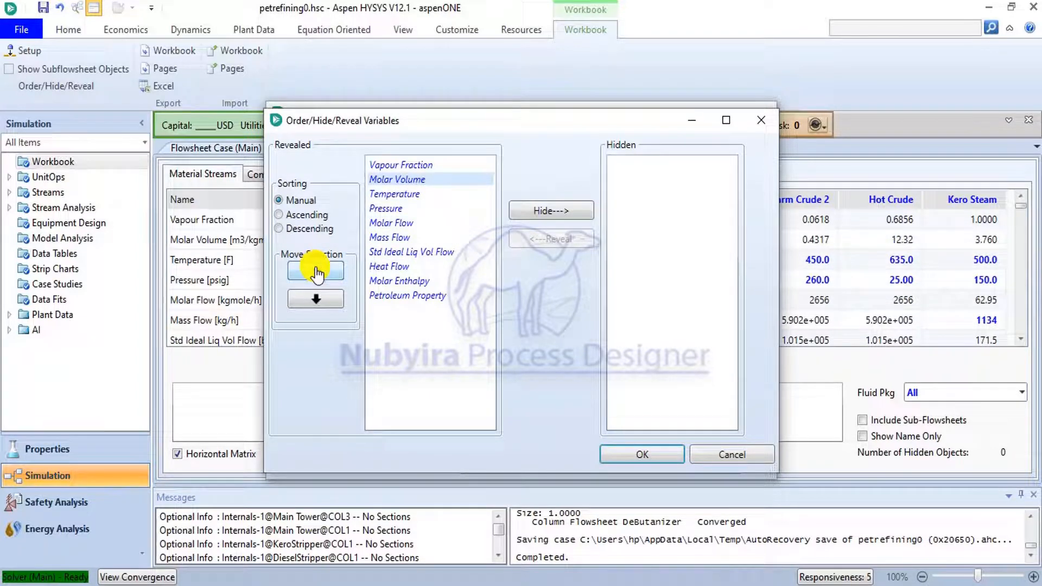
{"action": "left_click", "coordinate": [312, 298]}
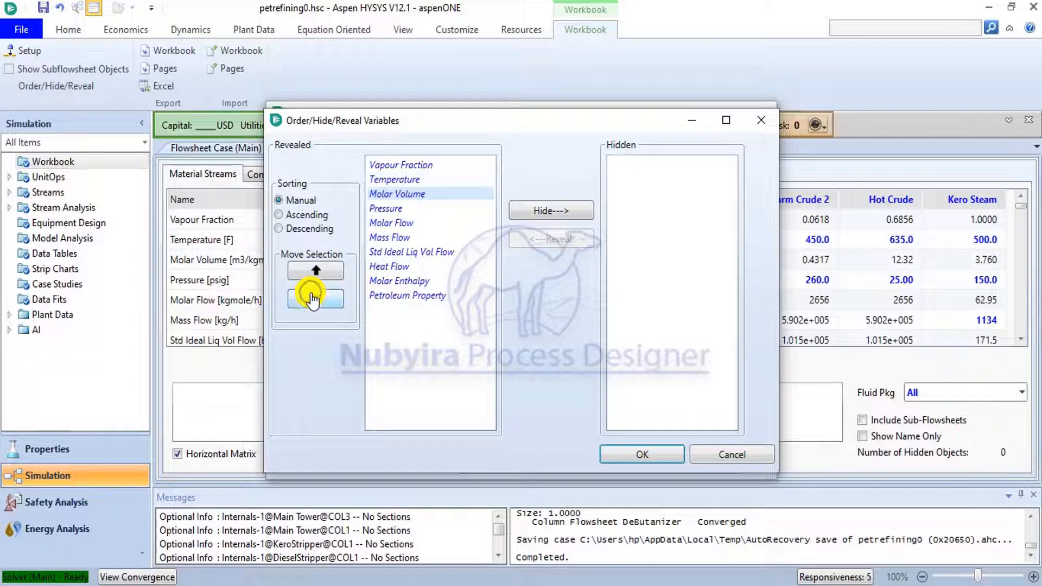
{"action": "left_click", "coordinate": [312, 298]}
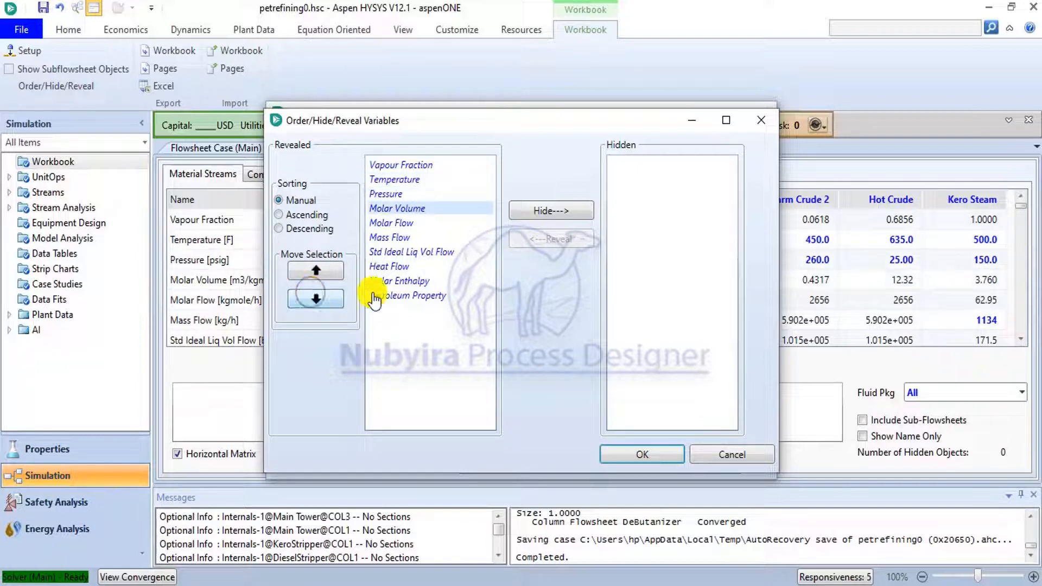
{"action": "left_click", "coordinate": [642, 454]}
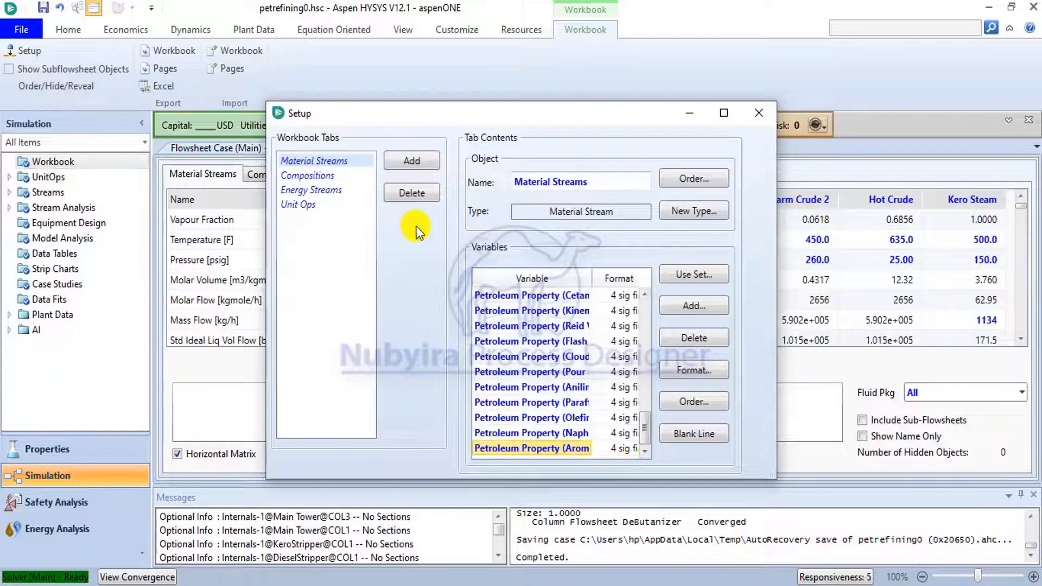
{"action": "left_click", "coordinate": [757, 116]}
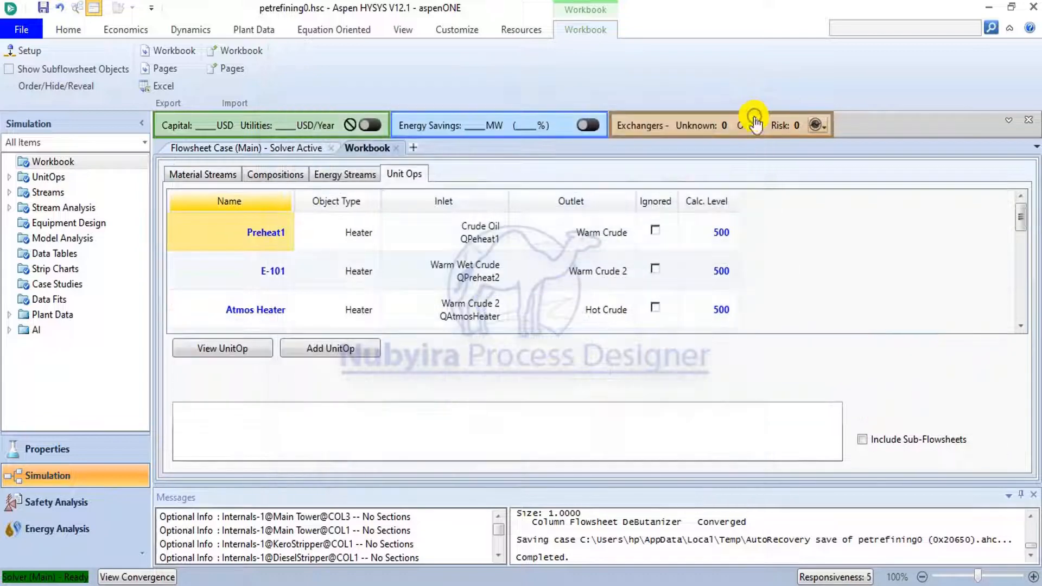
Step: Examine the Molar Volume row on the Workbook's Material Streams page for the Crude Oil and Warm Crude streams
{"action": "left_click", "coordinate": [214, 173]}
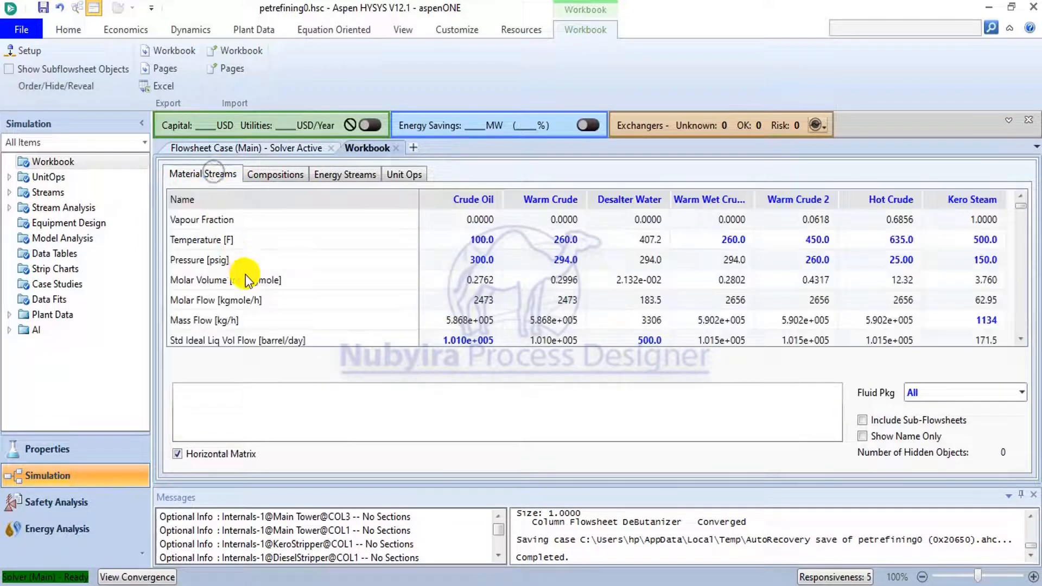
{"action": "left_click", "coordinate": [269, 285]}
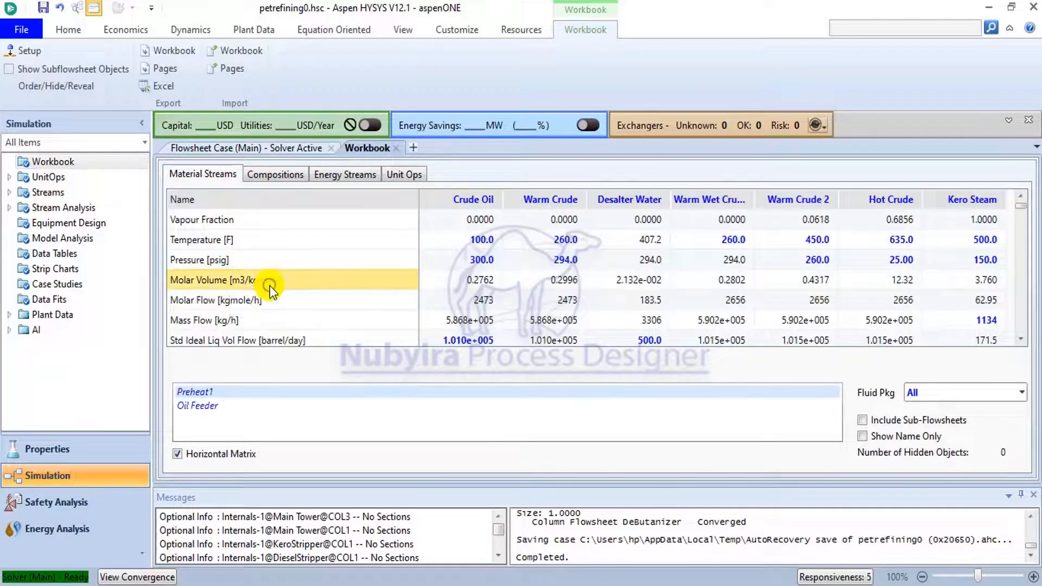
{"action": "left_click", "coordinate": [495, 280]}
{"action": "left_click", "coordinate": [543, 285]}
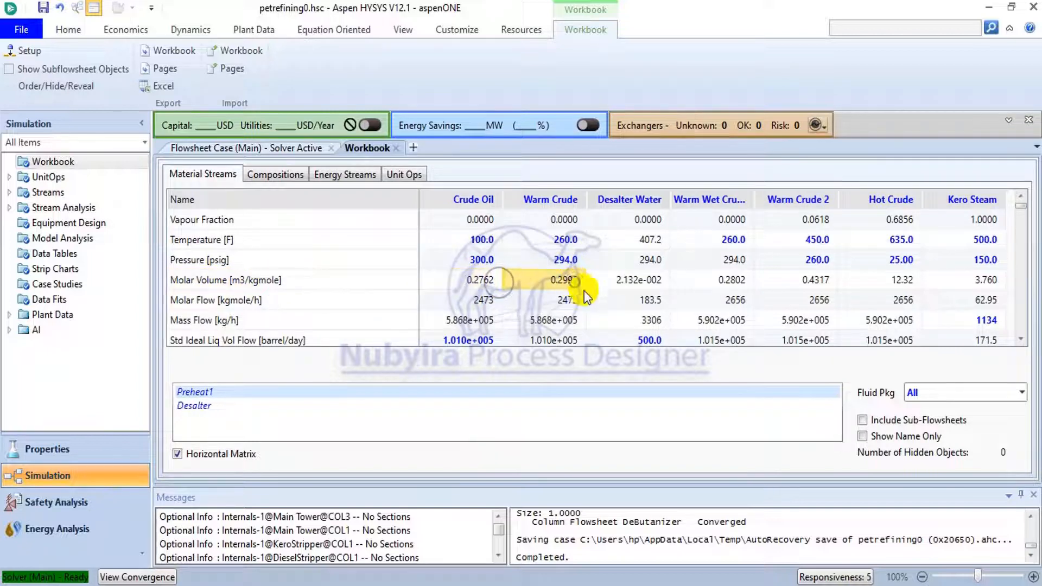
Step: Review the following block of material streams, checking the Molar Volume of Atmos Steam, Diesel Steam, AGO Steam and Naptha
{"action": "scroll", "coordinate": [624, 288], "scroll_direction": "down", "scroll_amount": 5}
{"action": "scroll", "coordinate": [628, 294], "scroll_direction": "up", "scroll_amount": 10}
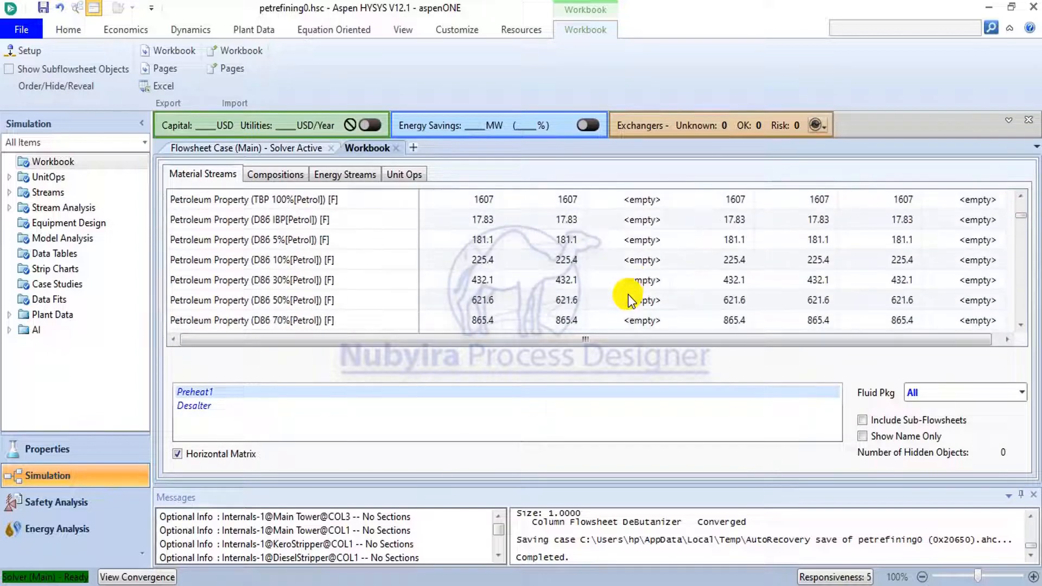
{"action": "scroll", "coordinate": [630, 297], "scroll_direction": "down", "scroll_amount": 1}
{"action": "scroll", "coordinate": [630, 298], "scroll_direction": "up", "scroll_amount": 7}
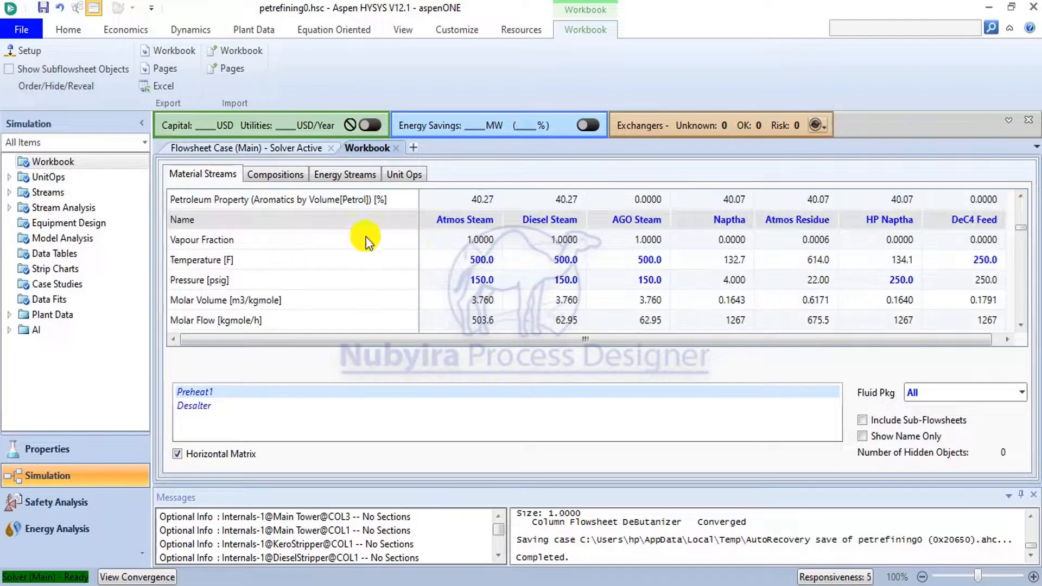
{"action": "scroll", "coordinate": [454, 221], "scroll_direction": "down", "scroll_amount": 2}
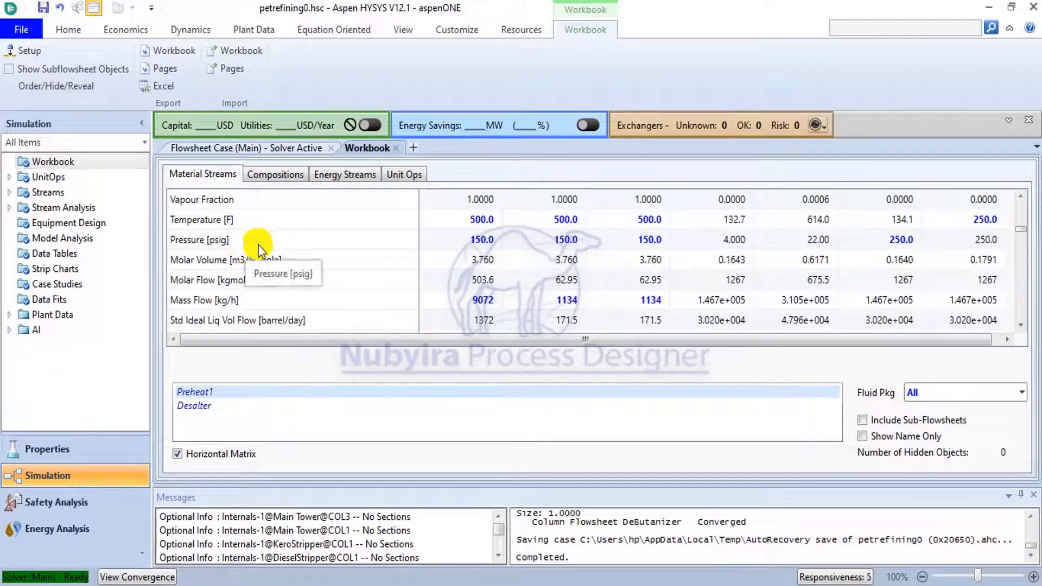
{"action": "left_click", "coordinate": [494, 262]}
{"action": "left_click", "coordinate": [738, 261]}
{"action": "left_click", "coordinate": [559, 263]}
{"action": "left_click", "coordinate": [646, 261]}
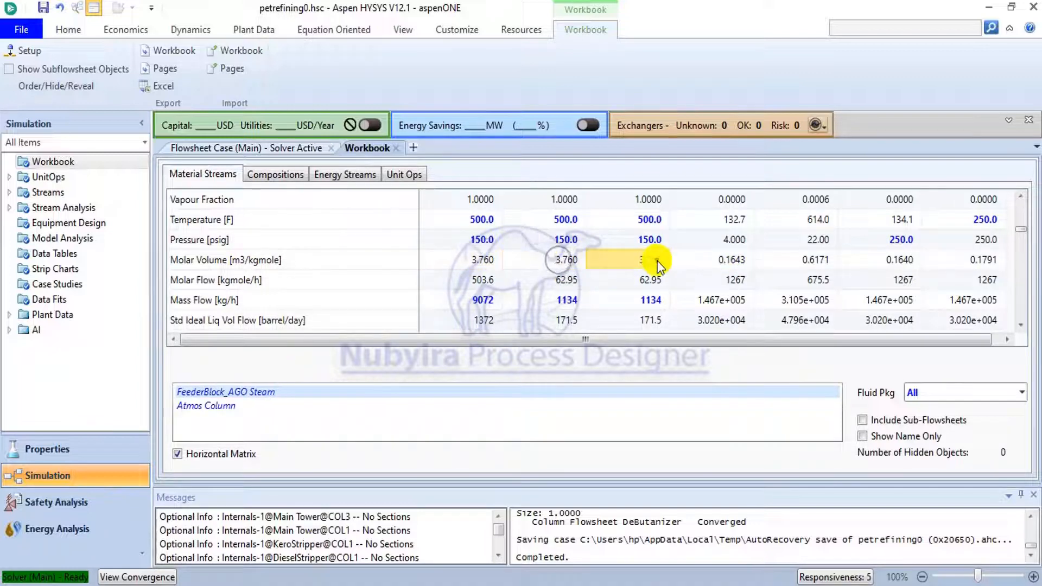
{"action": "left_click", "coordinate": [727, 260]}
{"action": "scroll", "coordinate": [718, 255], "scroll_direction": "up", "scroll_amount": 3}
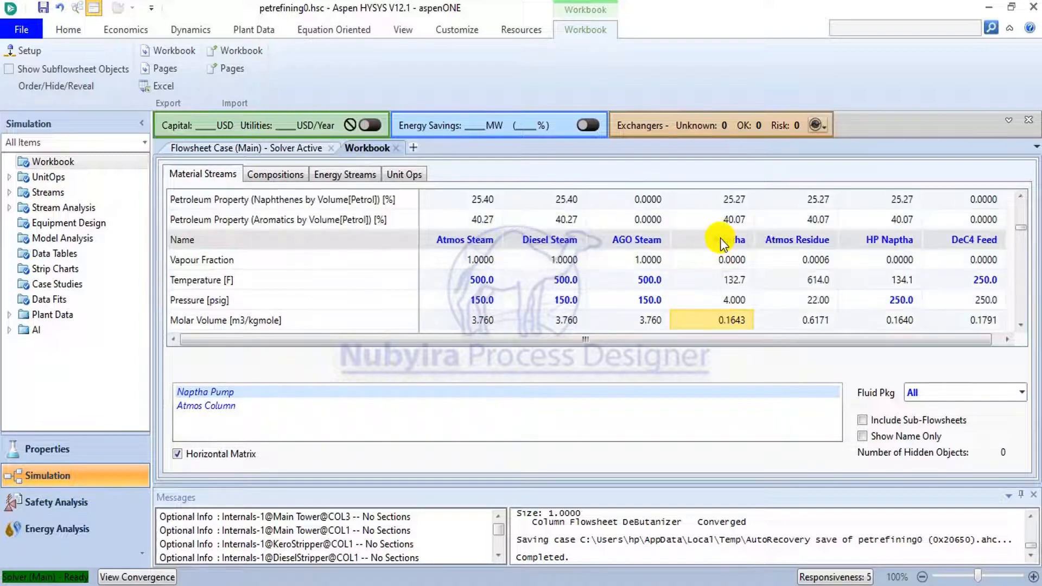
{"action": "scroll", "coordinate": [720, 241], "scroll_direction": "down", "scroll_amount": 2}
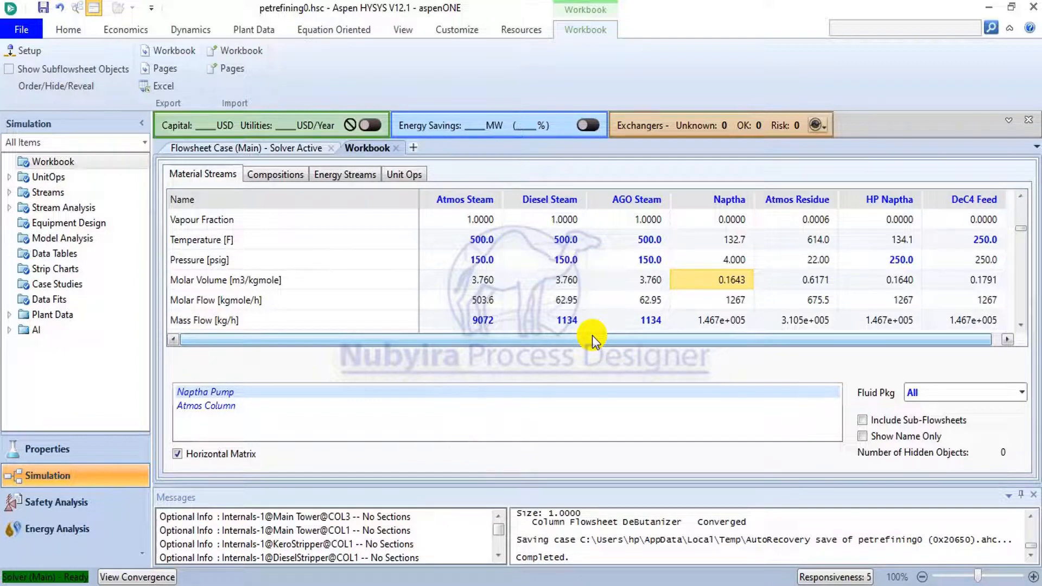
{"action": "mouse_move", "coordinate": [610, 326]}
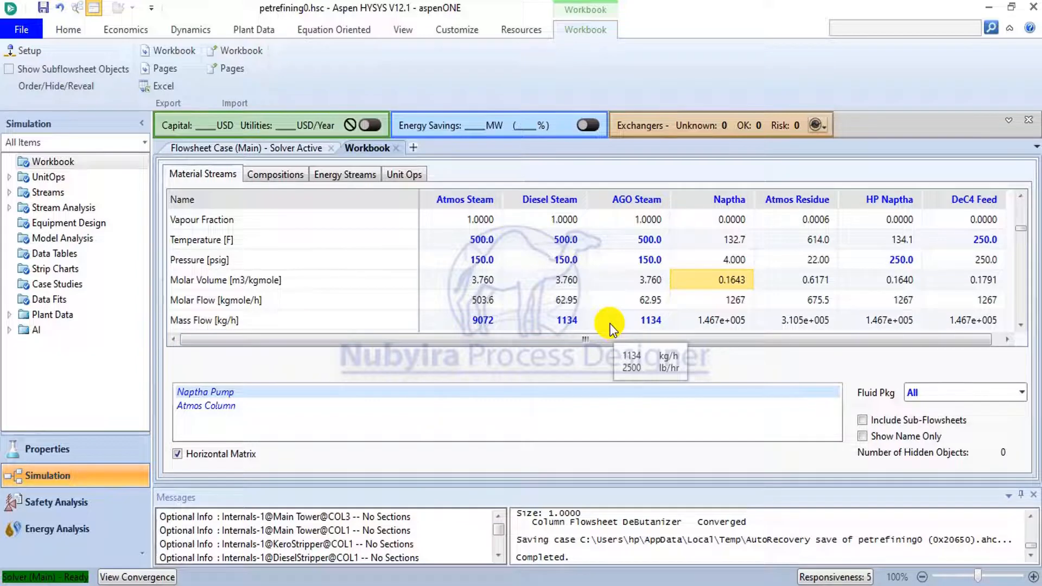